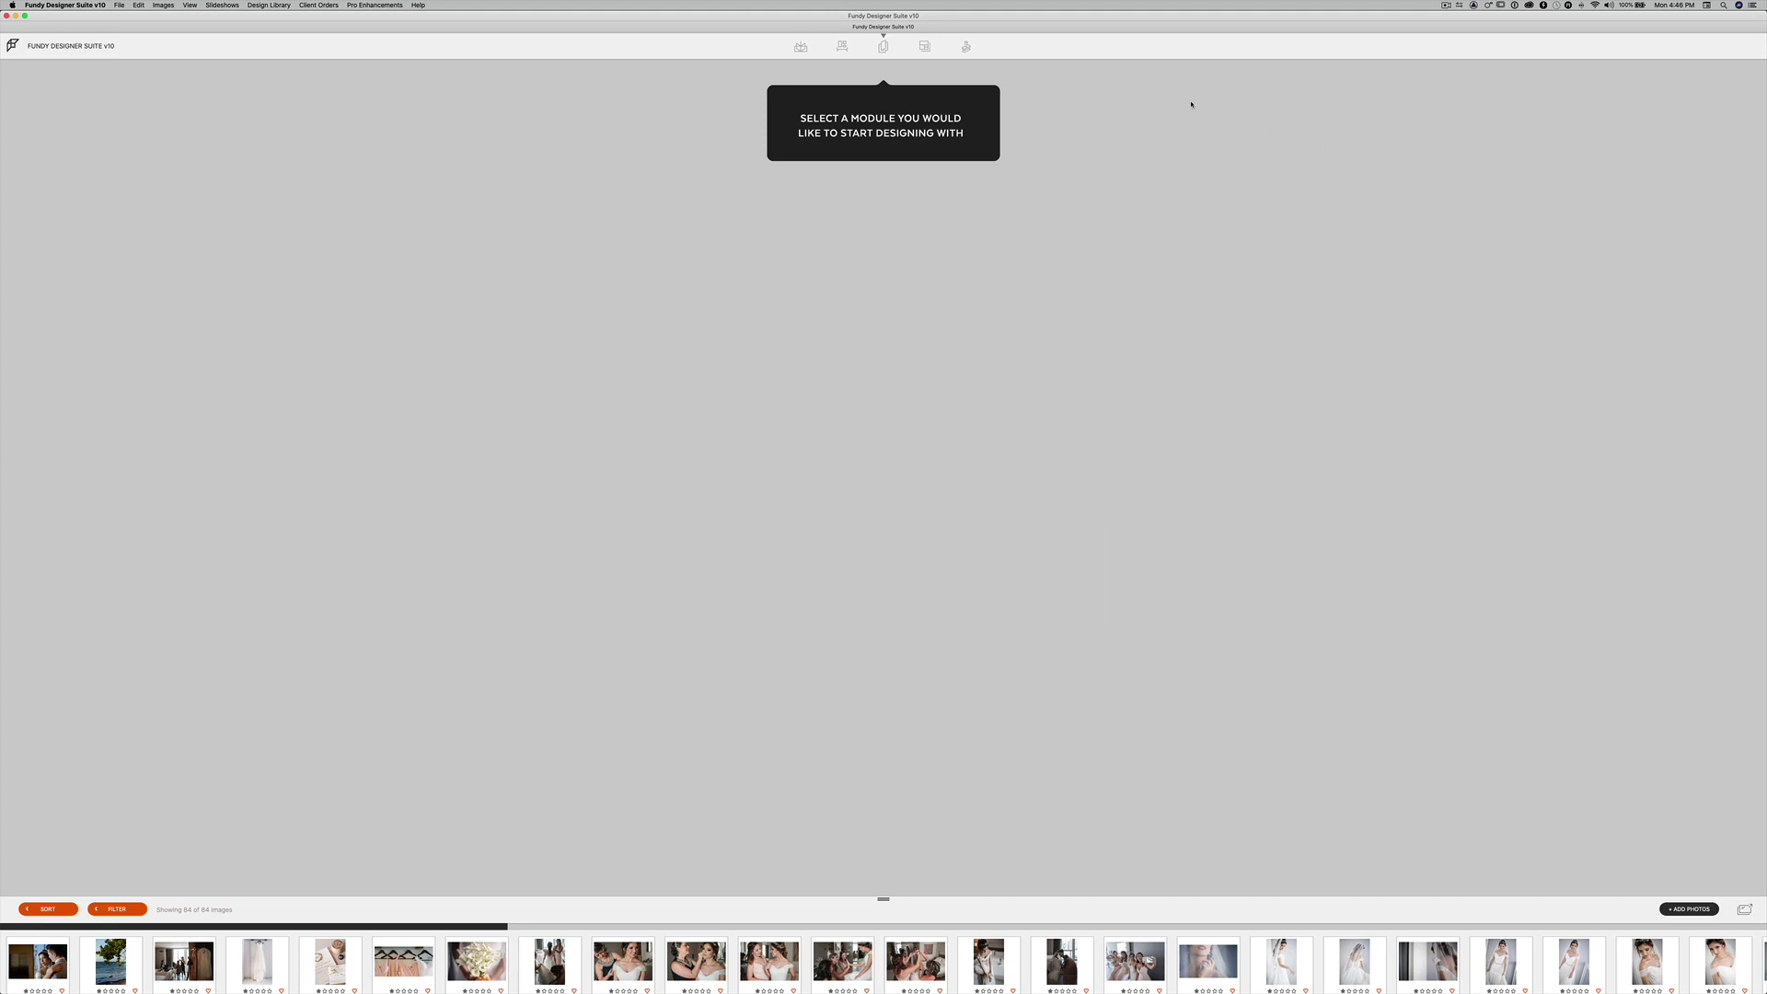
Start a new album with GraphiStudio as the print company and Matted Album - US - Thin Mount as the book line.
click(801, 49)
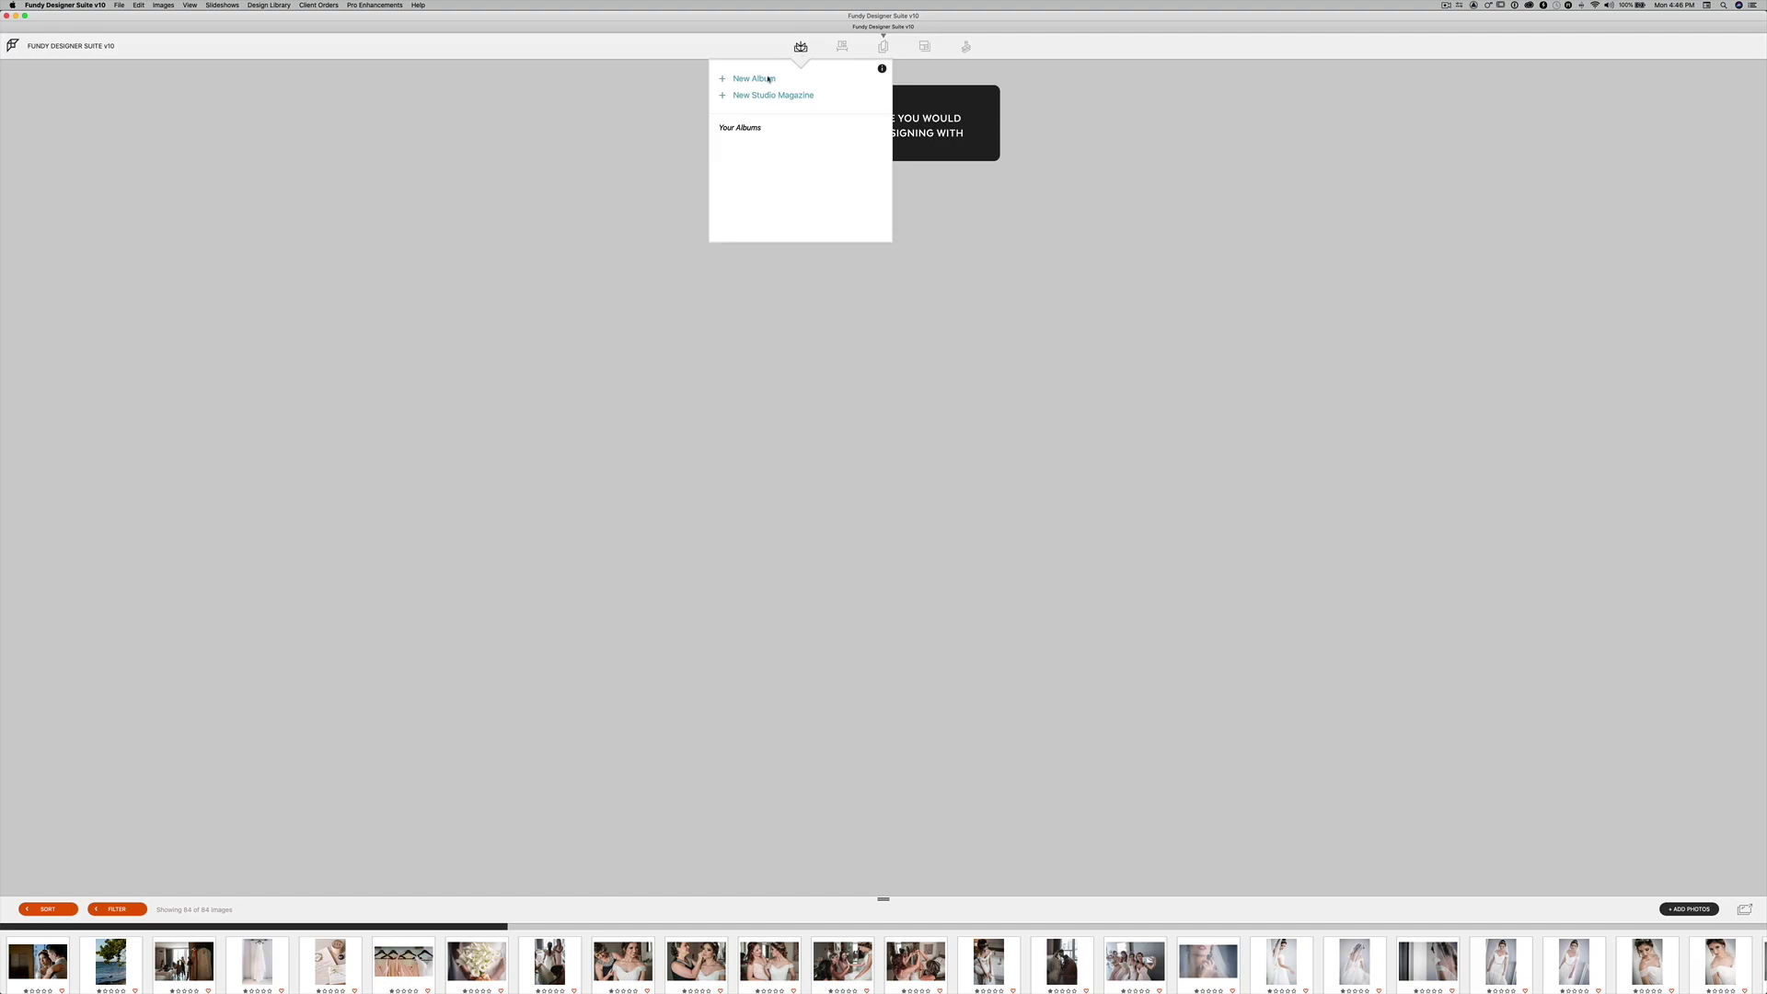
click(768, 79)
click(988, 699)
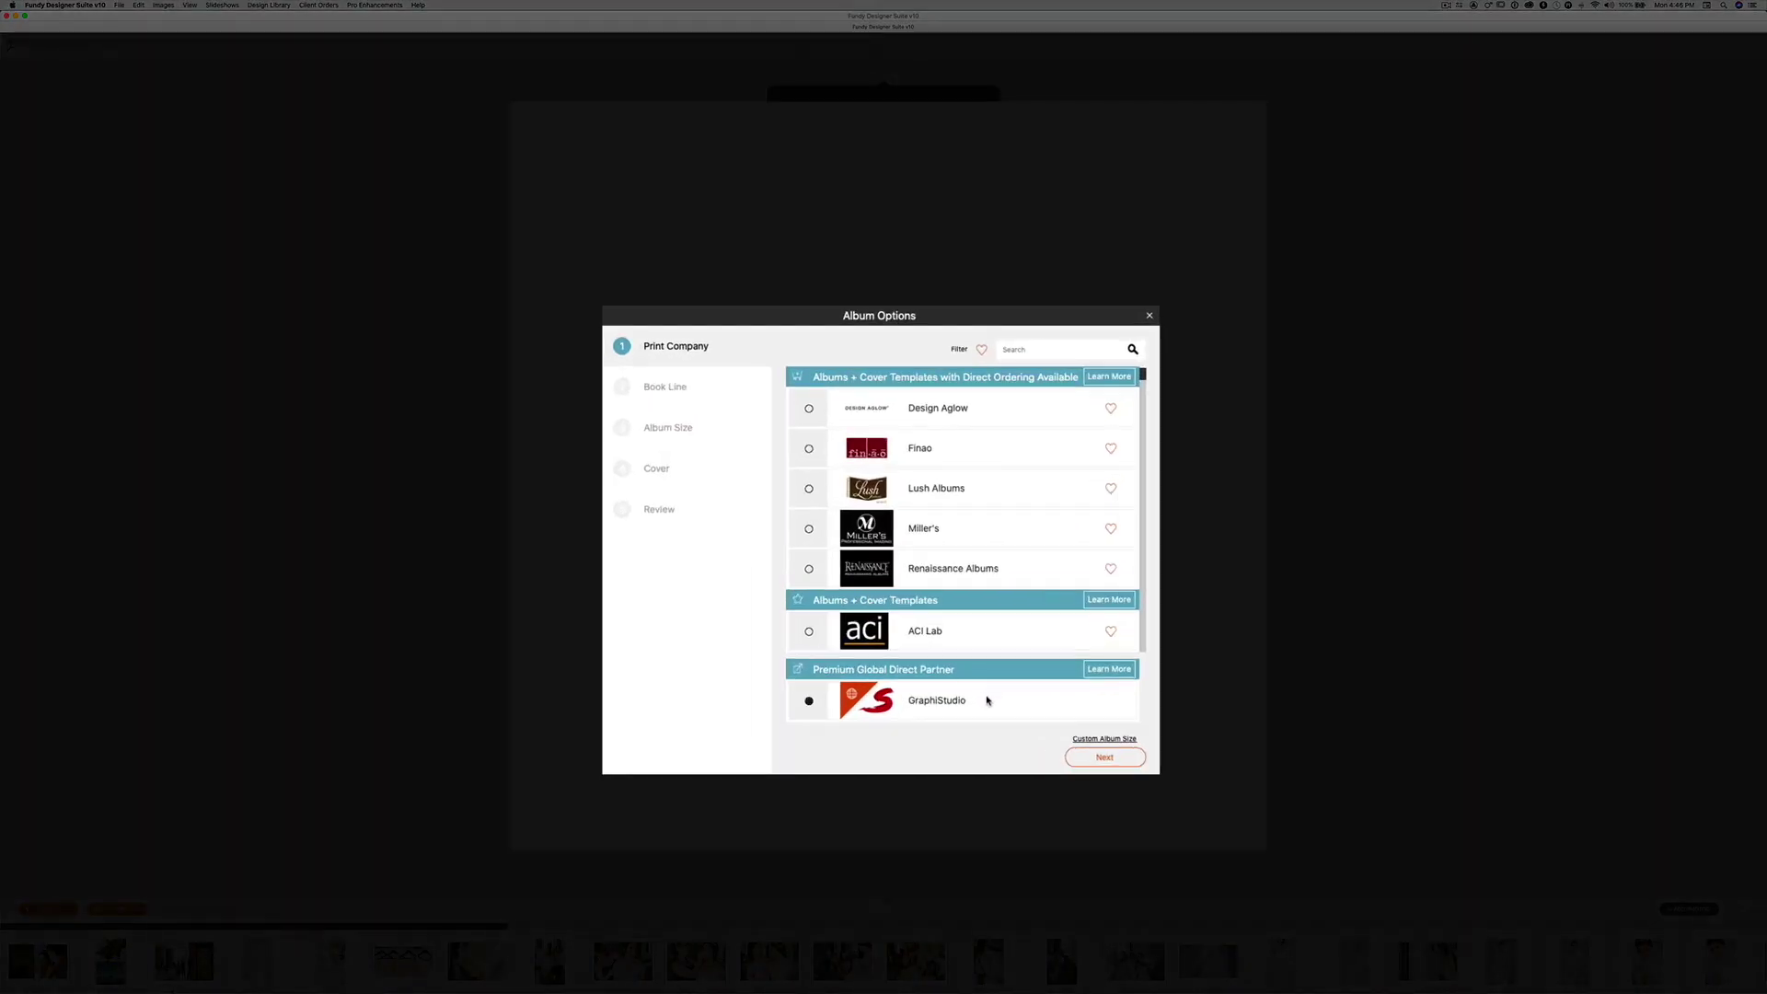
click(1105, 758)
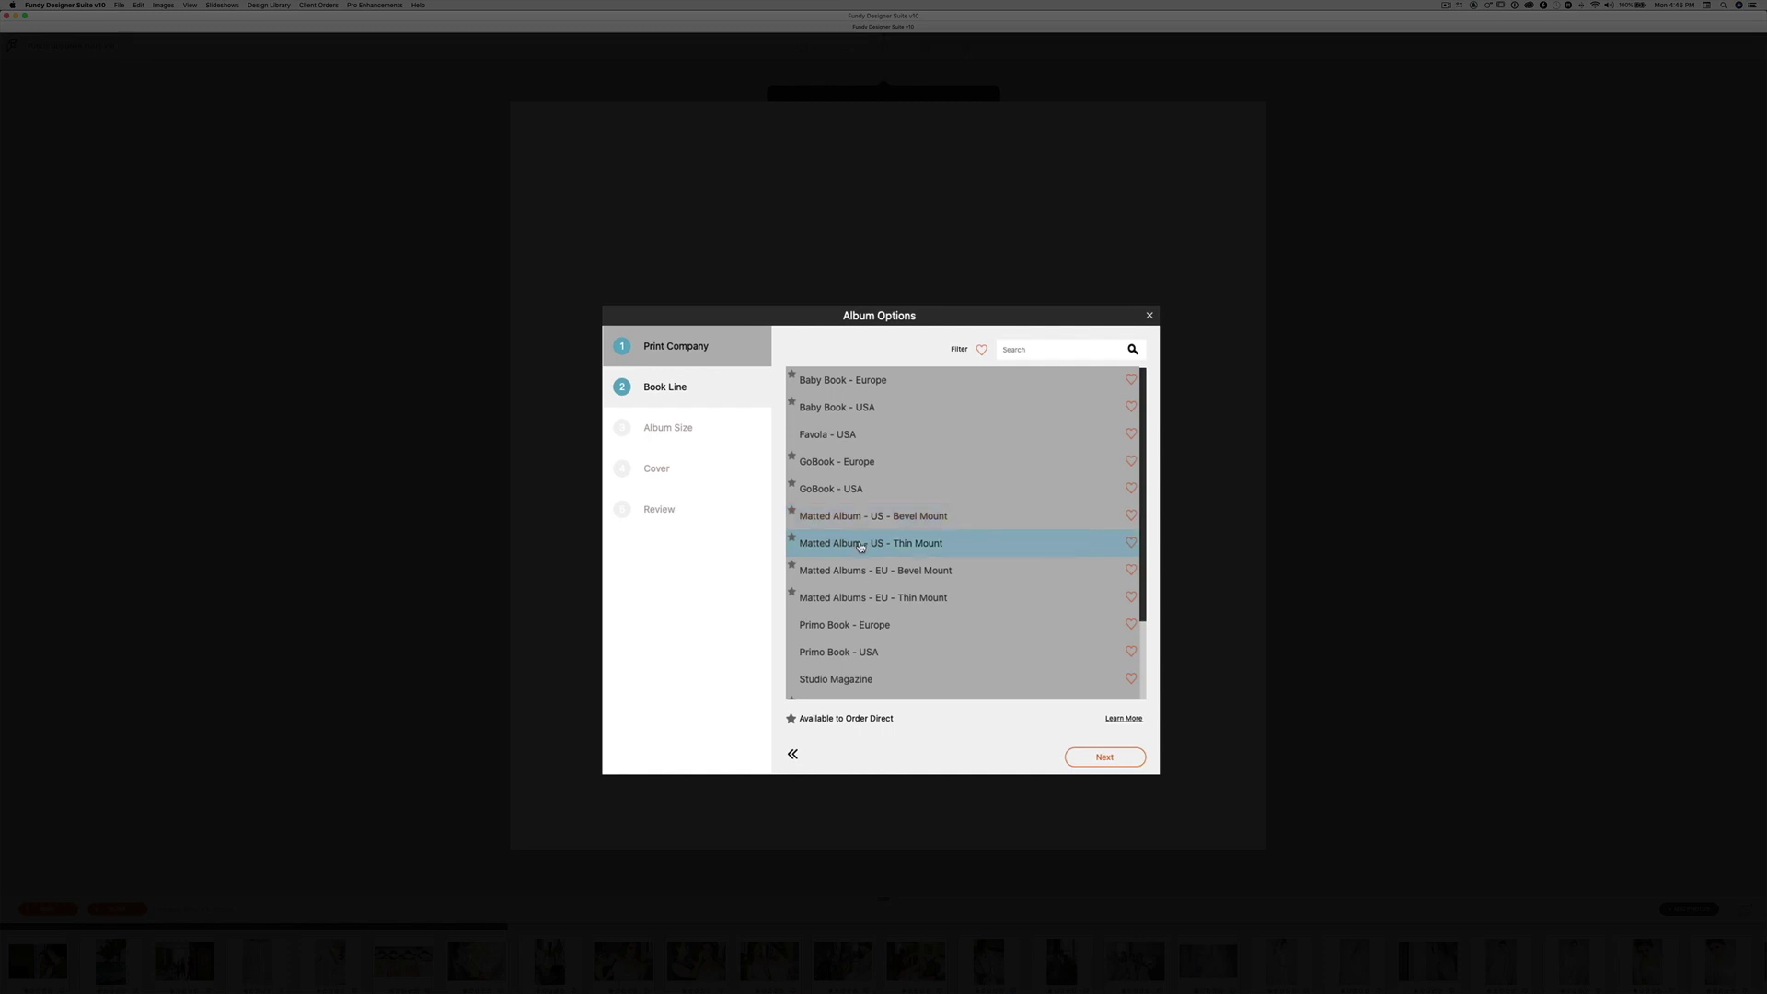
click(860, 546)
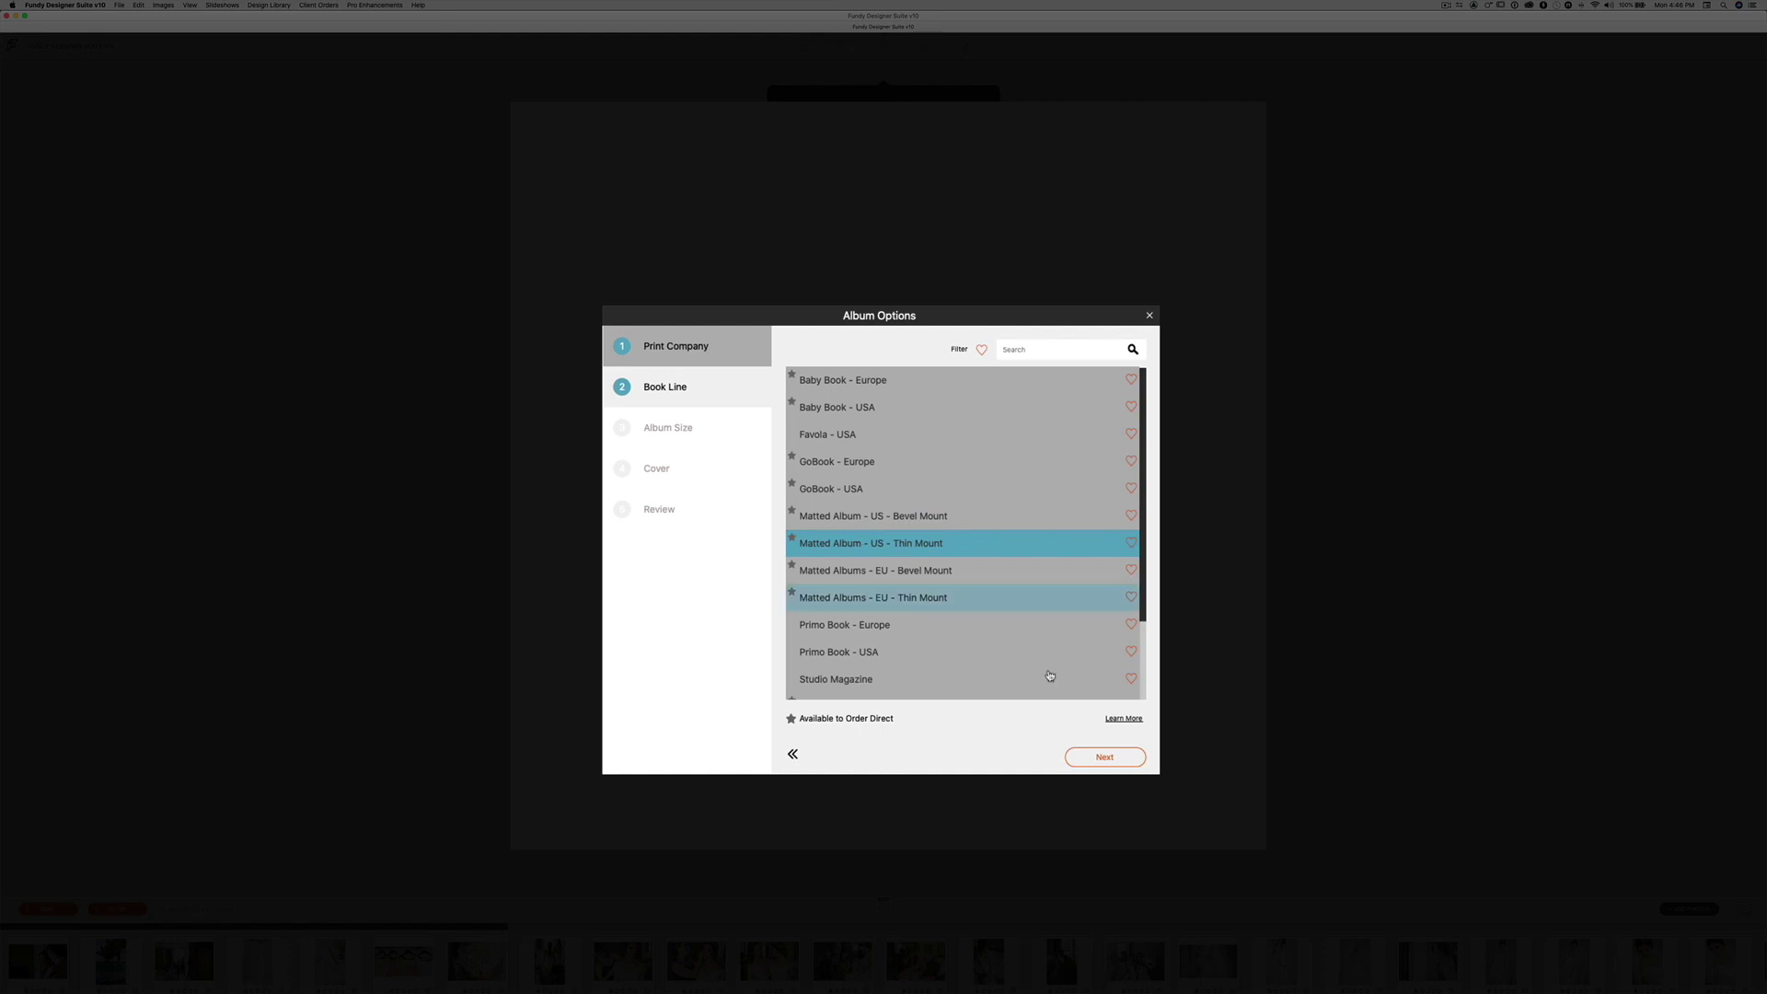
click(1123, 754)
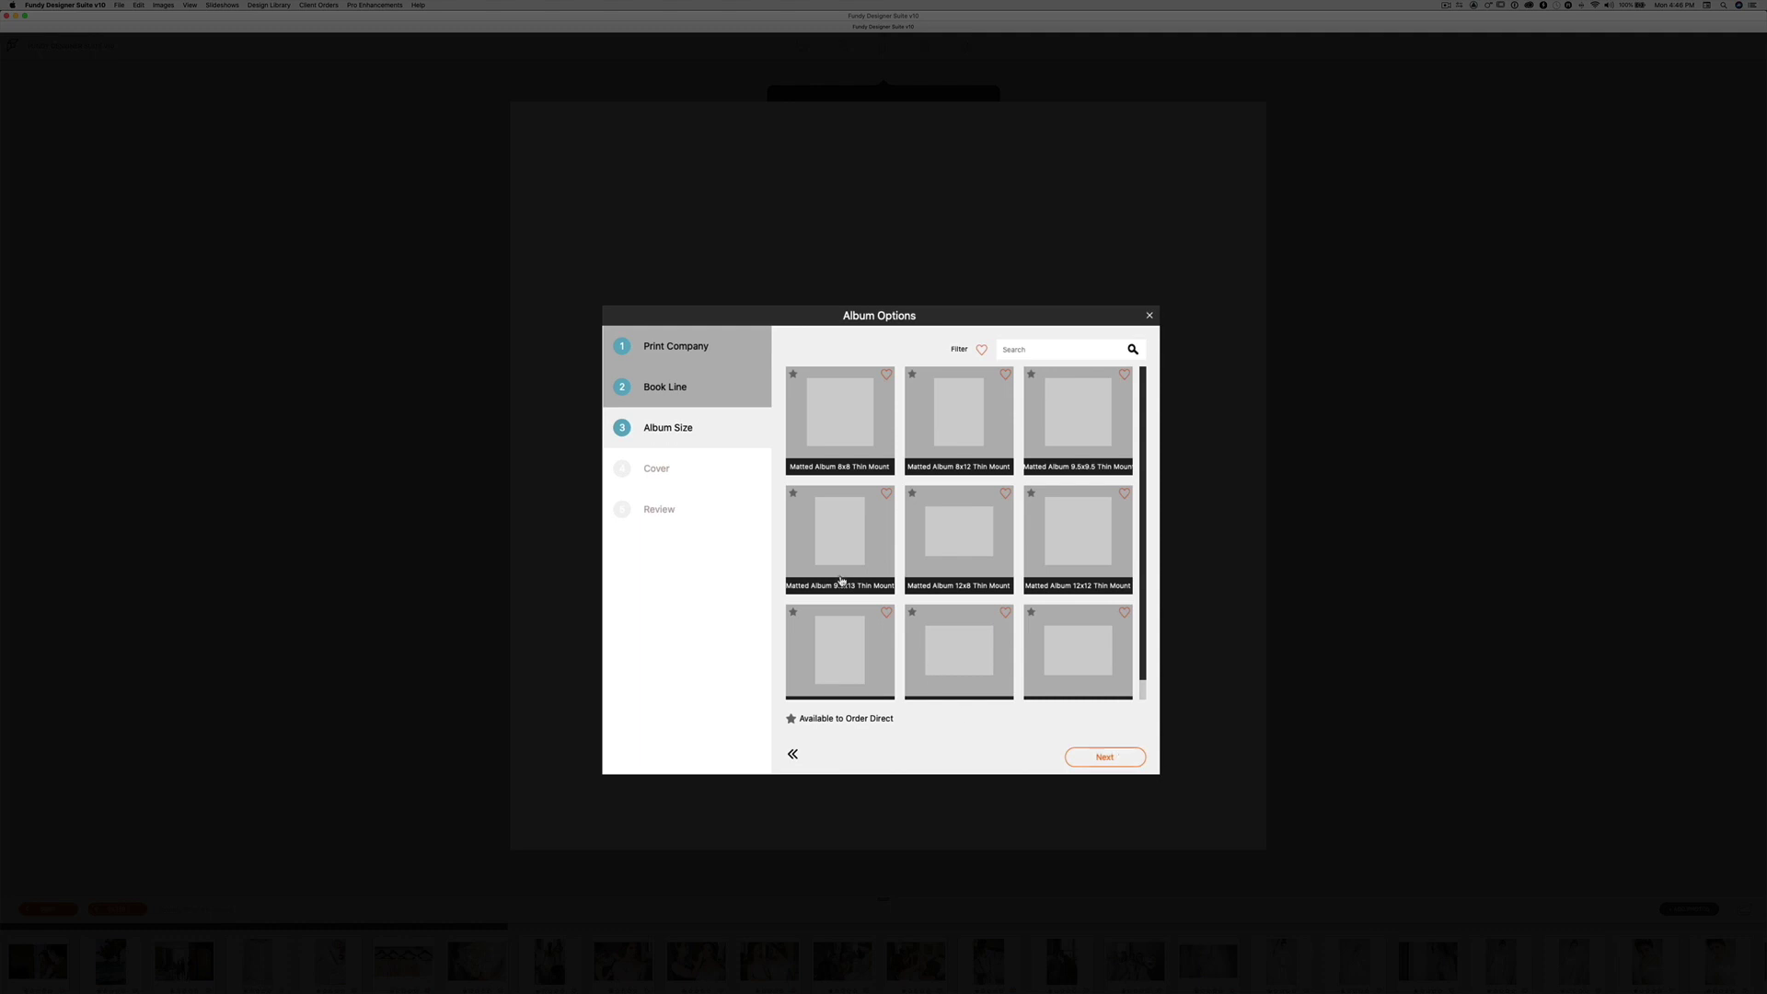
Choose the Matted Album 12x16 Thin Mount size and the Basic Cover for the album.
scroll(839, 632, down, 2)
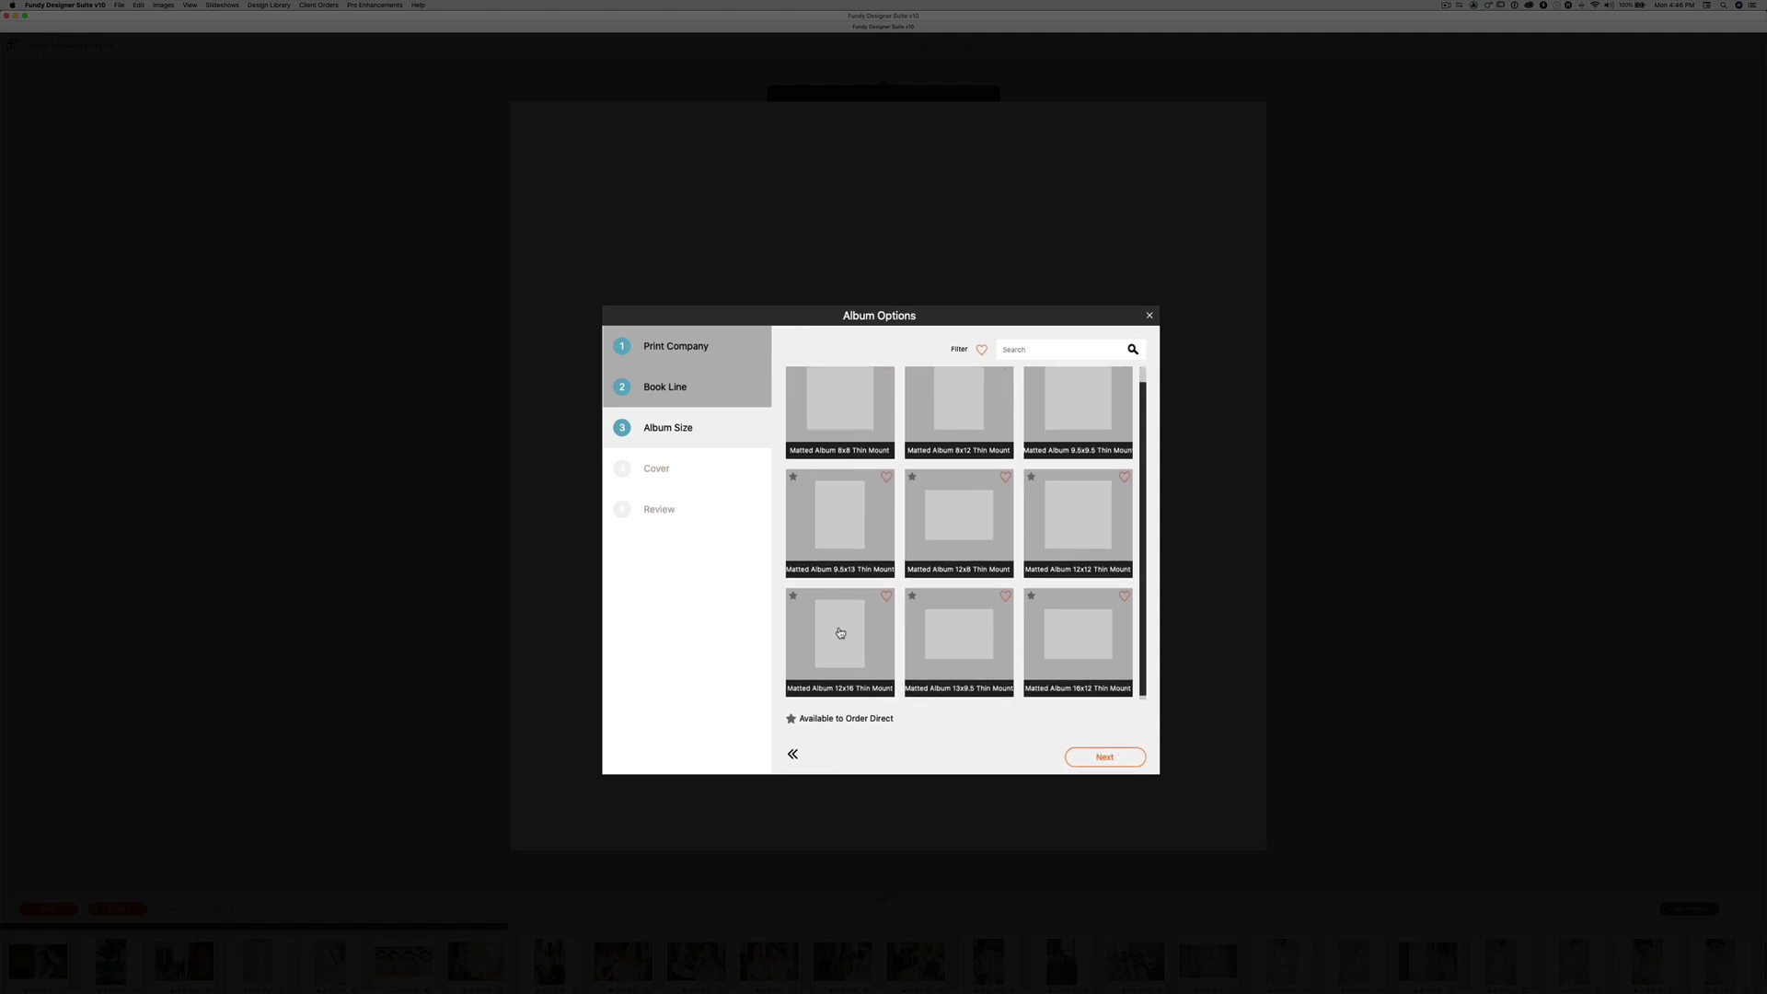
click(839, 632)
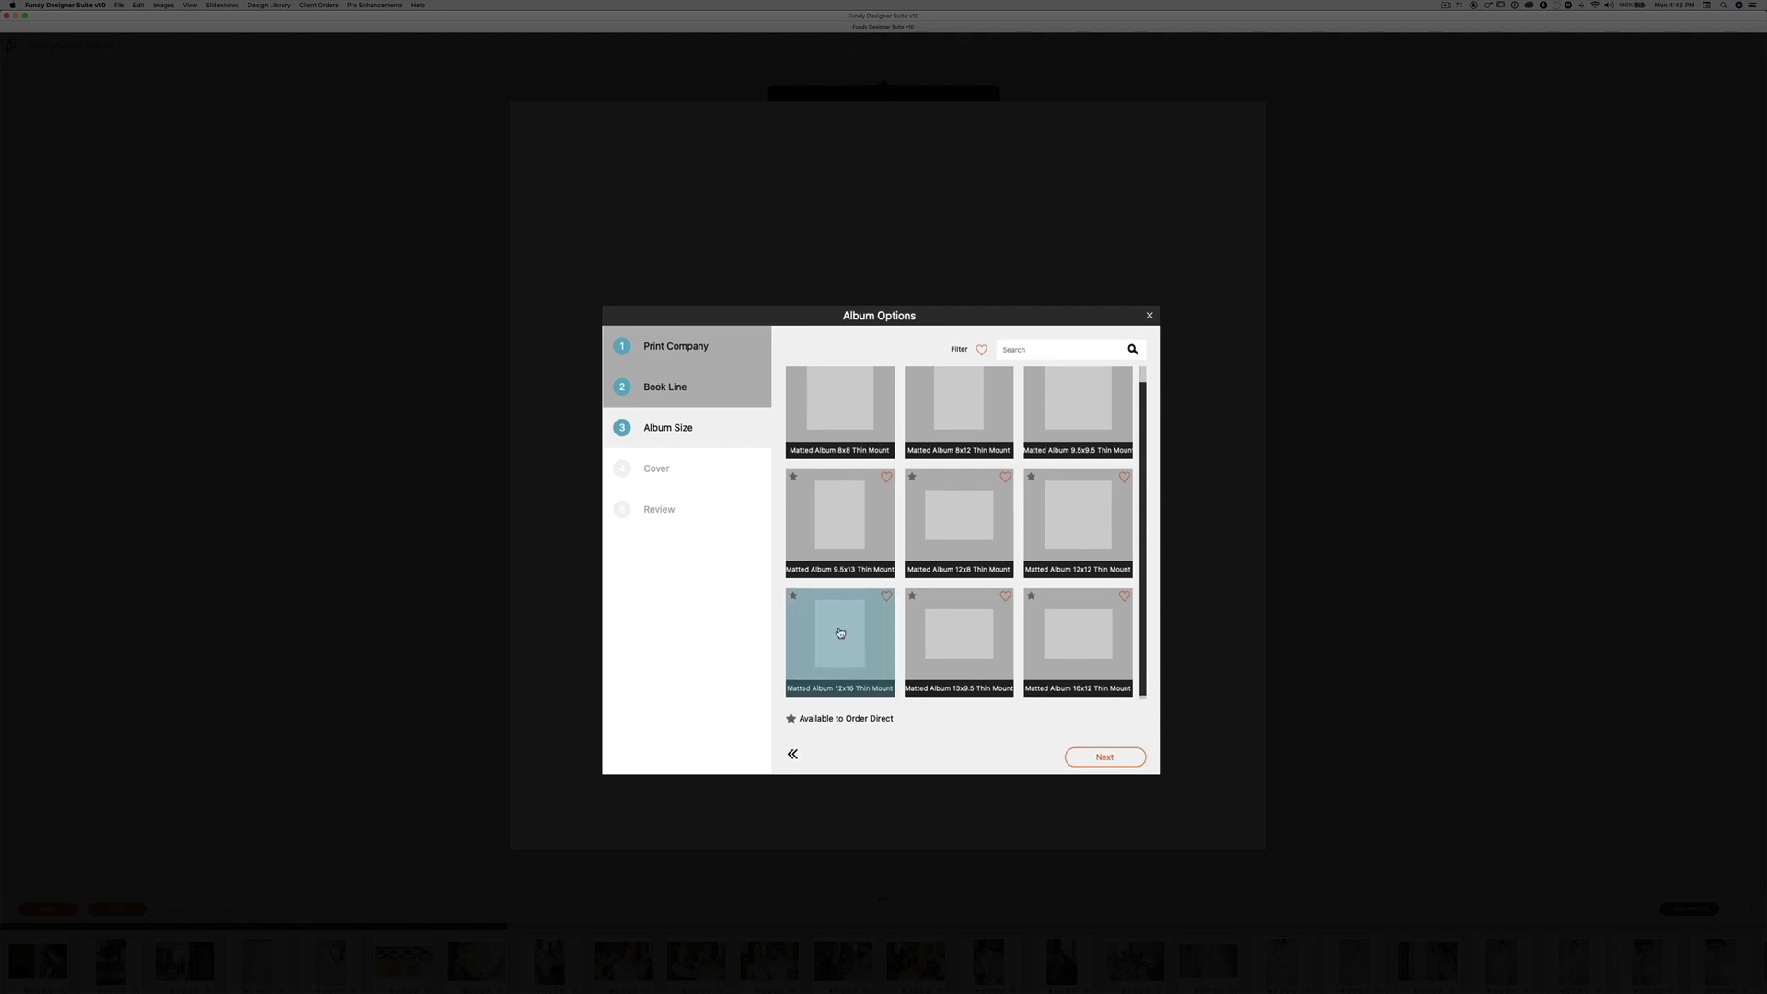
click(1097, 763)
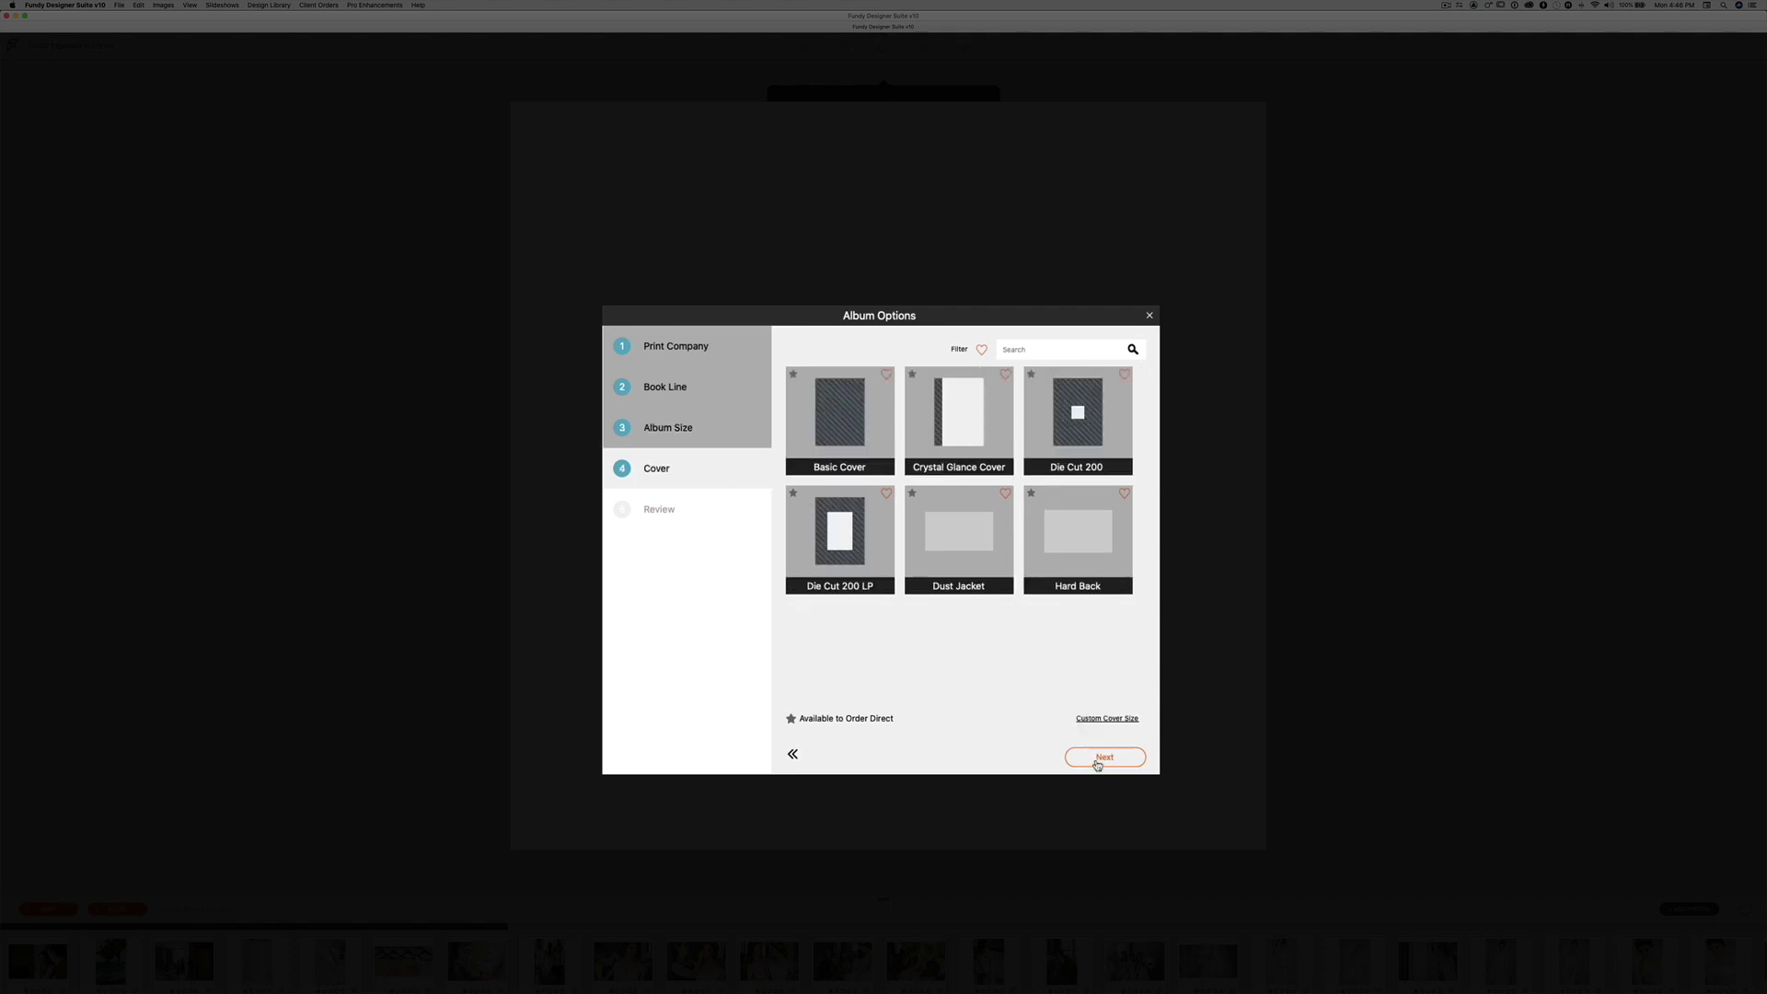
click(833, 447)
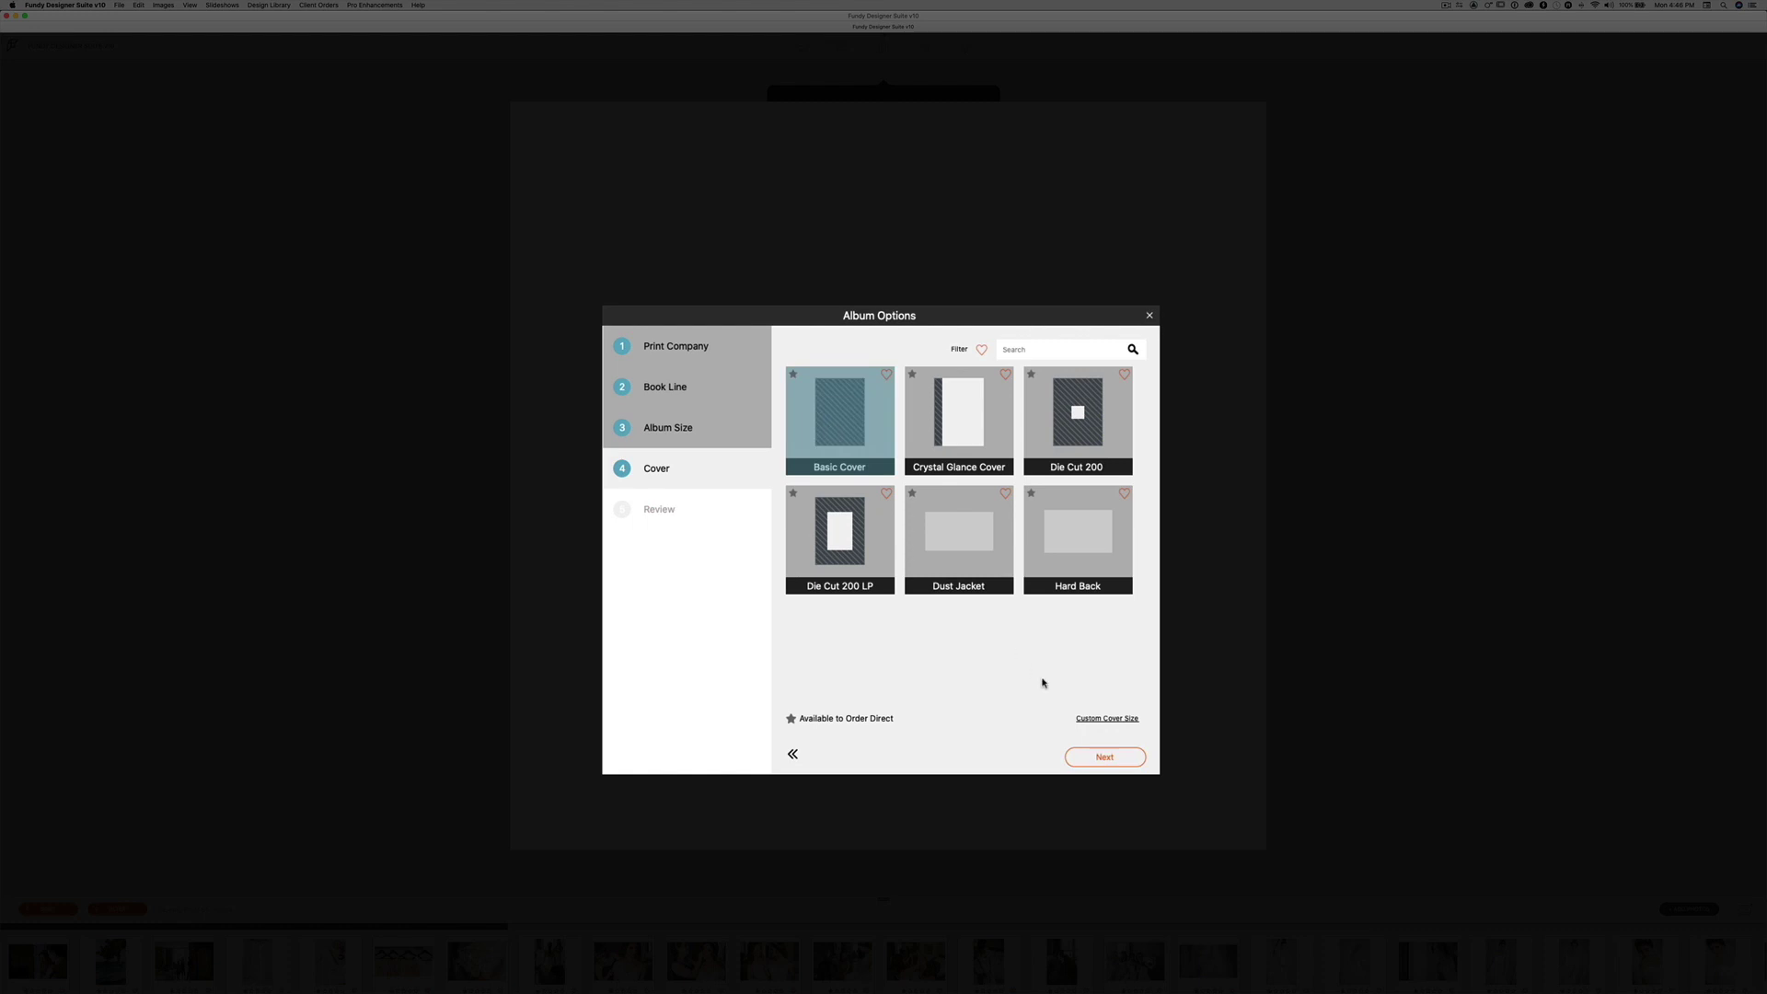
click(1112, 756)
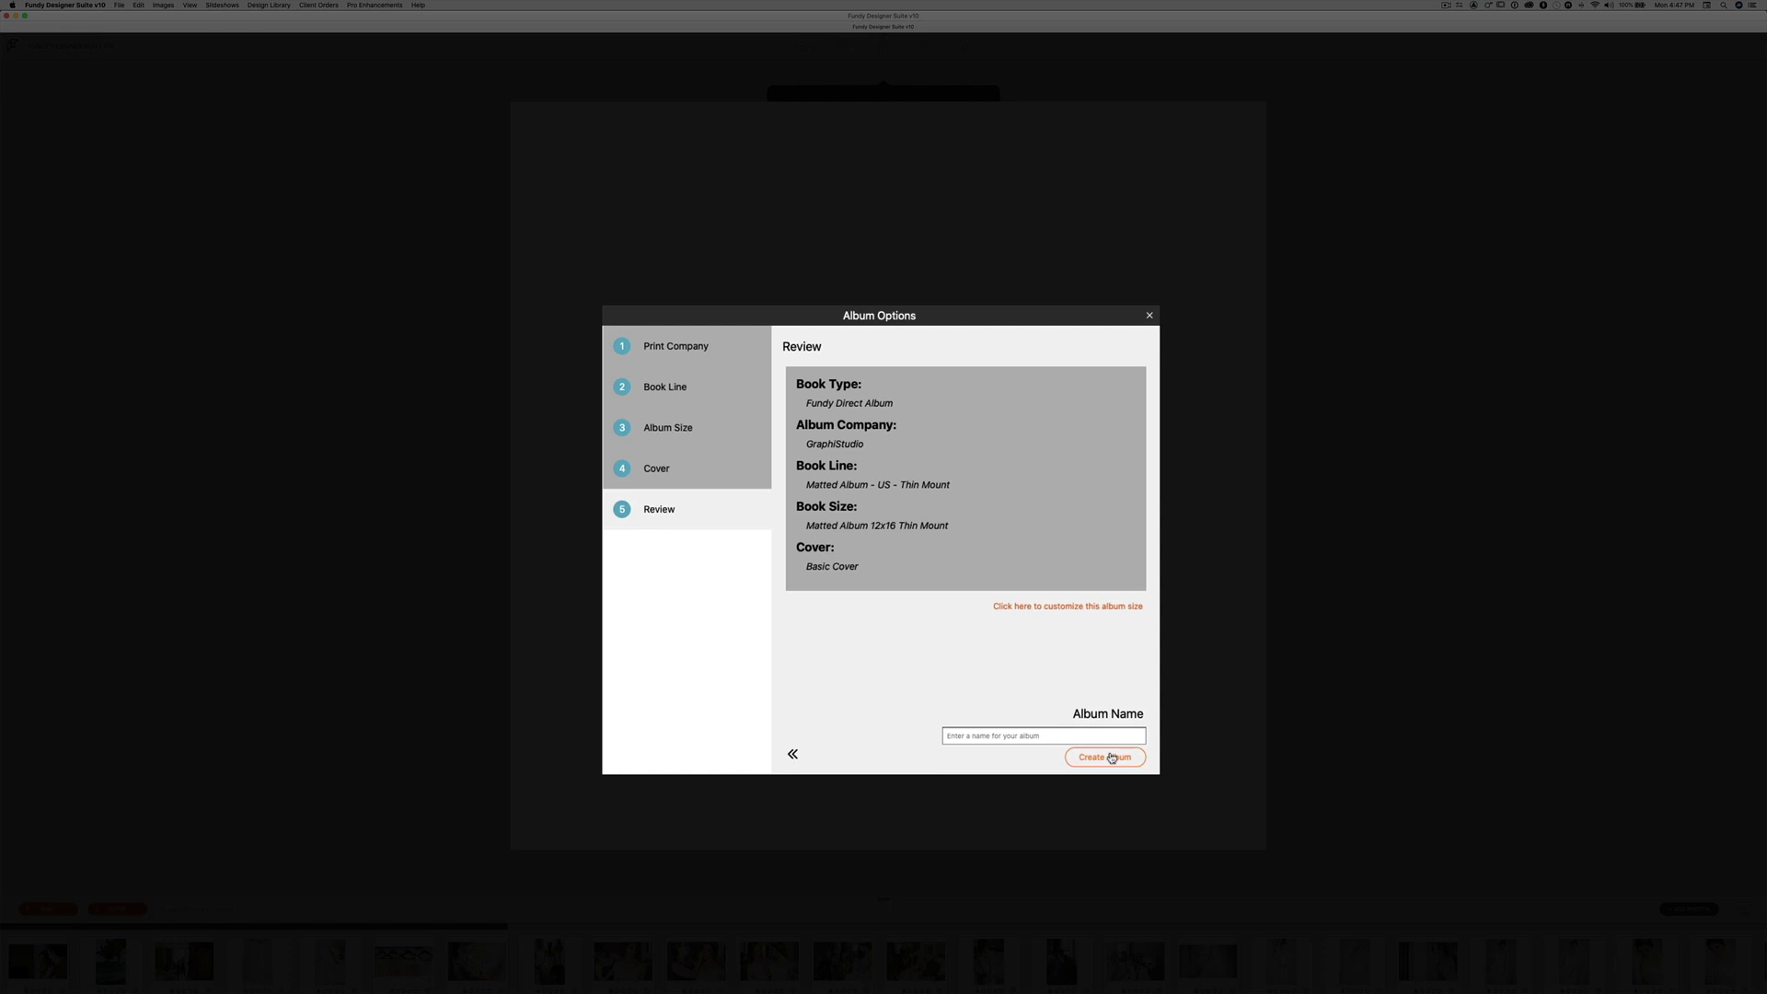
Name the album 12x16 Matted Album and create it.
click(971, 735)
text(1)
text(2x16 flat)
click(1102, 759)
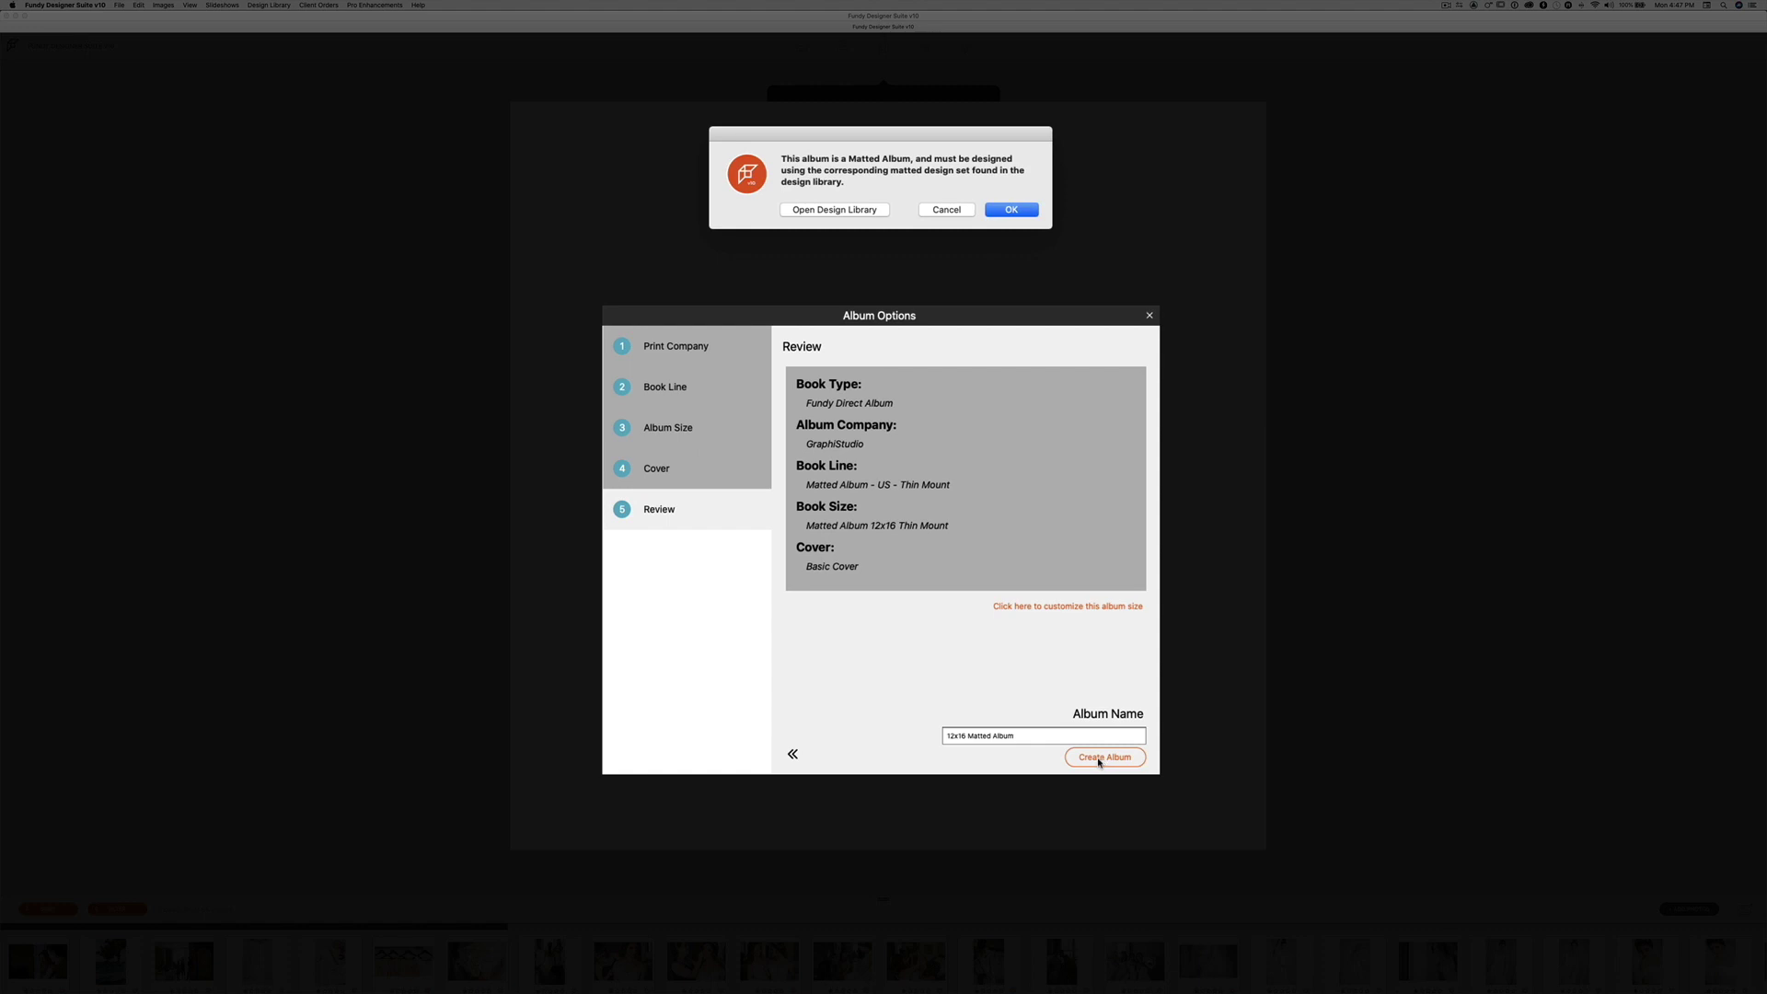
Examine the Matted Album design sets in the design library, filtering by that type, and close the library.
click(836, 210)
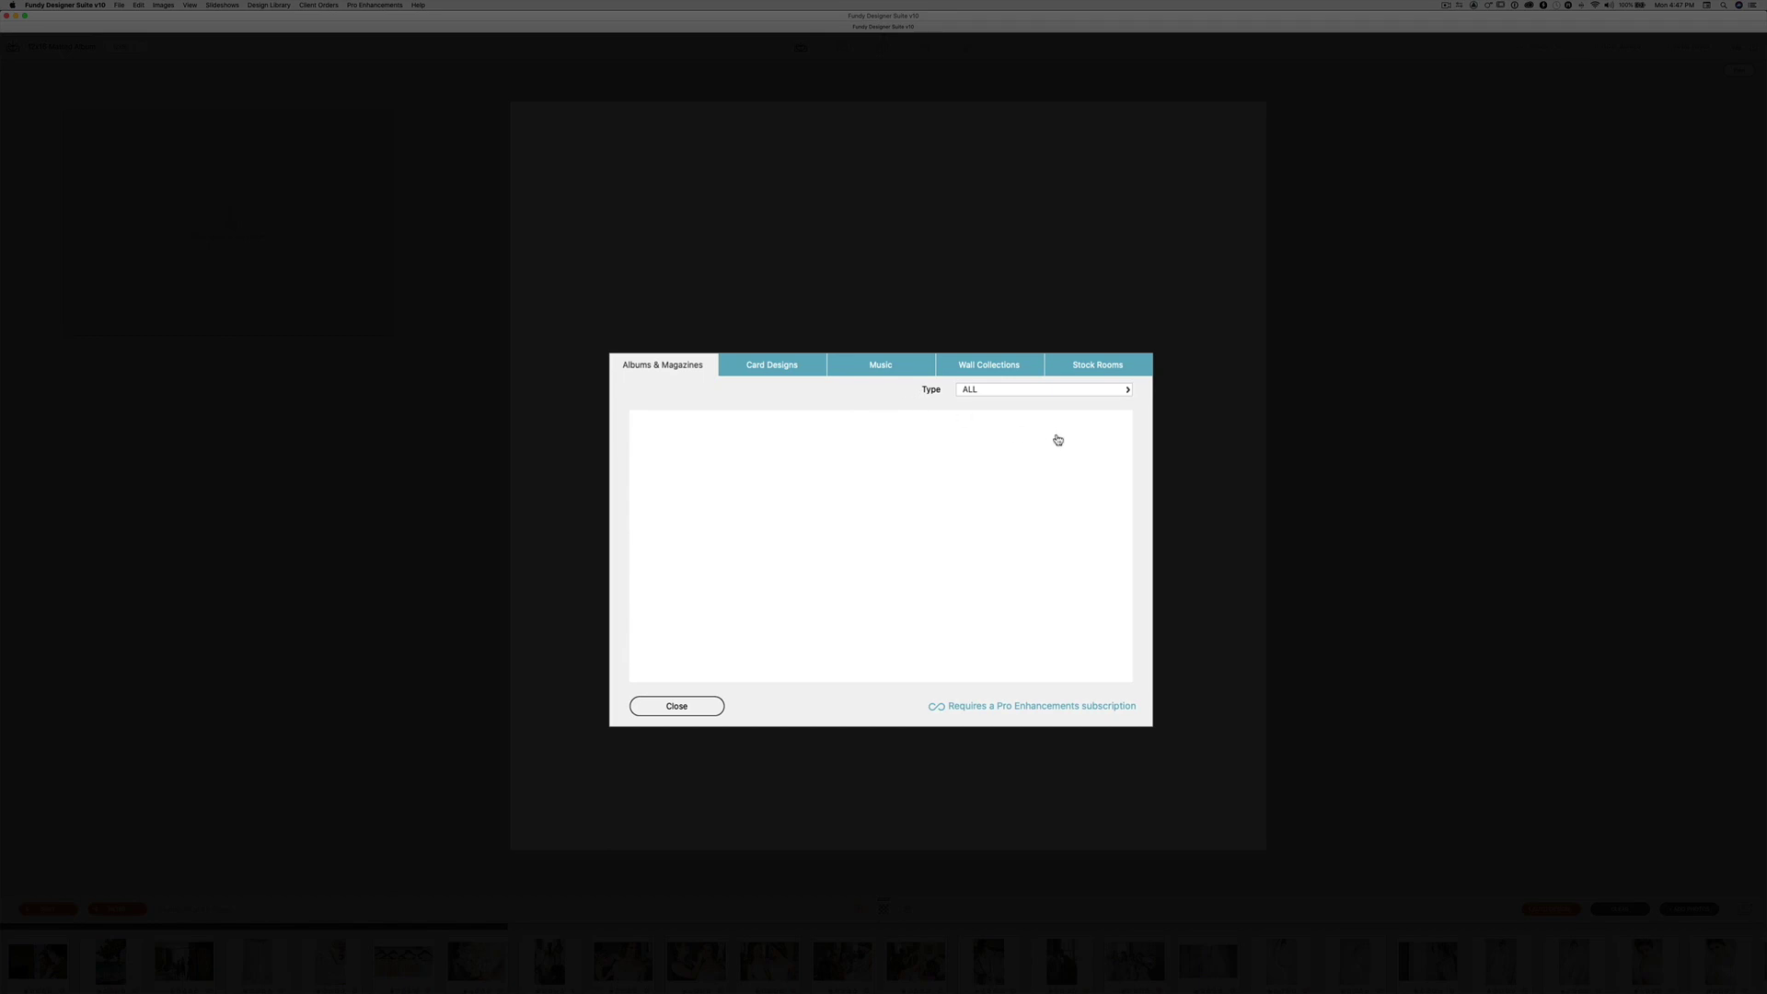
click(1037, 390)
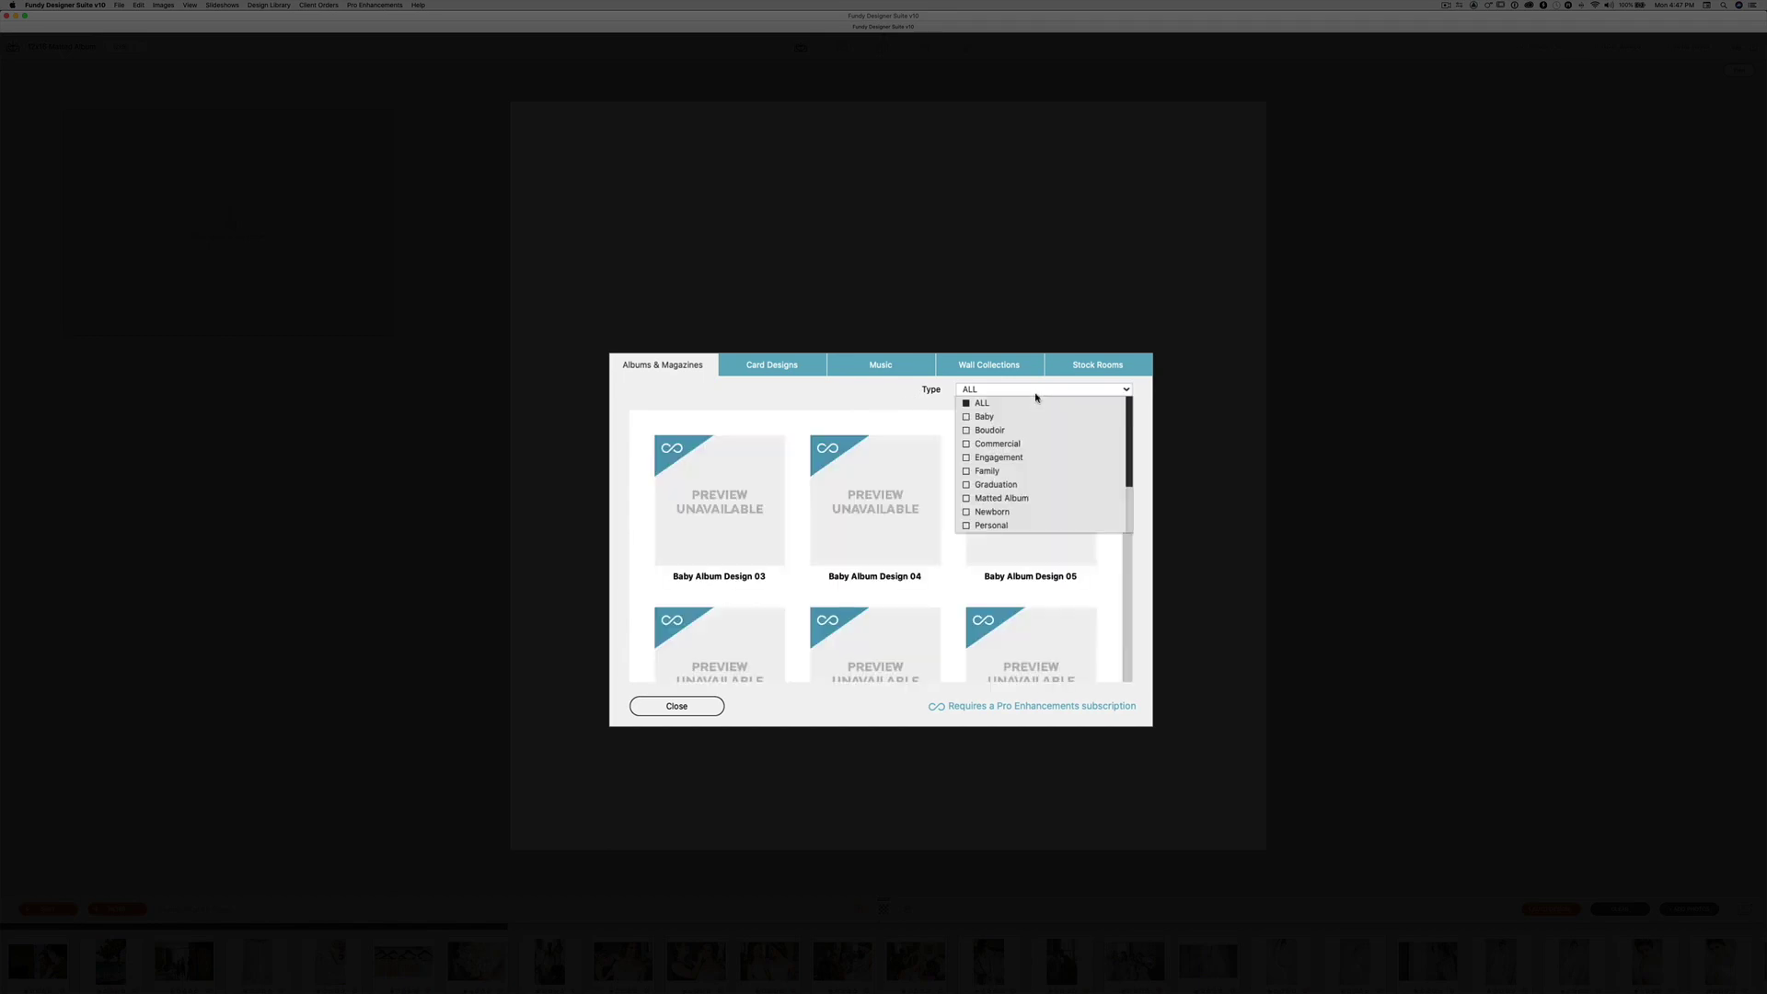
click(996, 500)
click(918, 427)
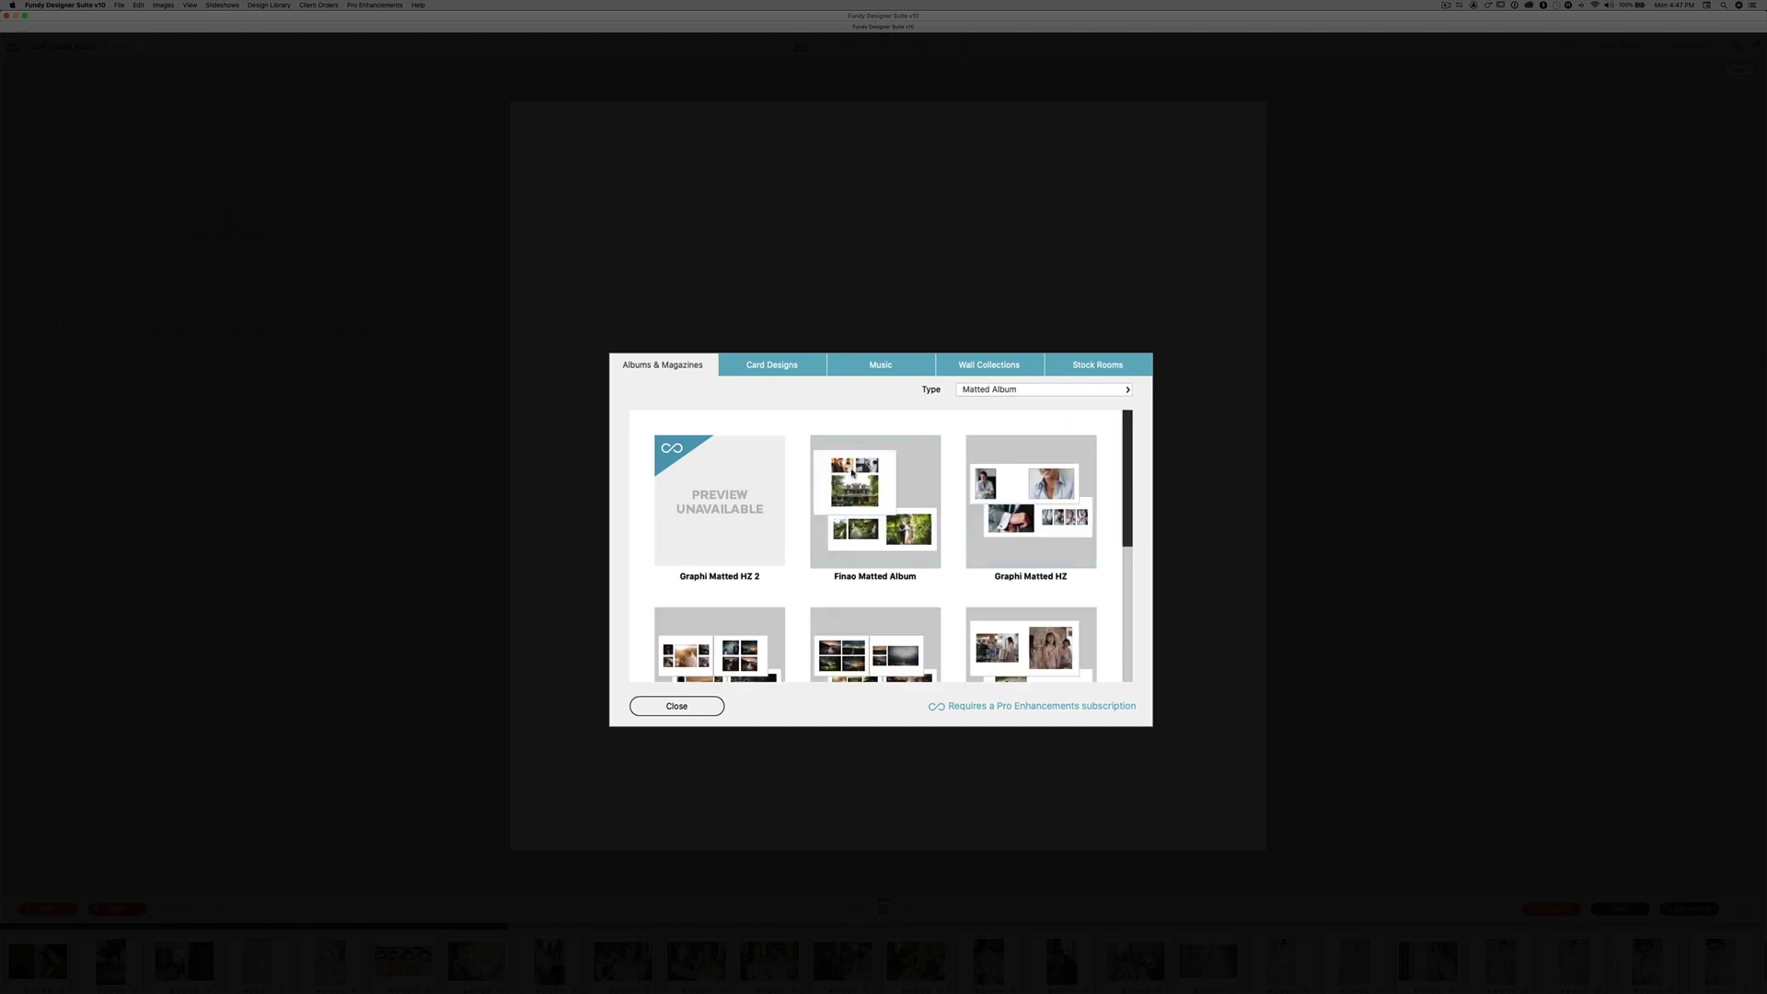
mouse_move(886, 548)
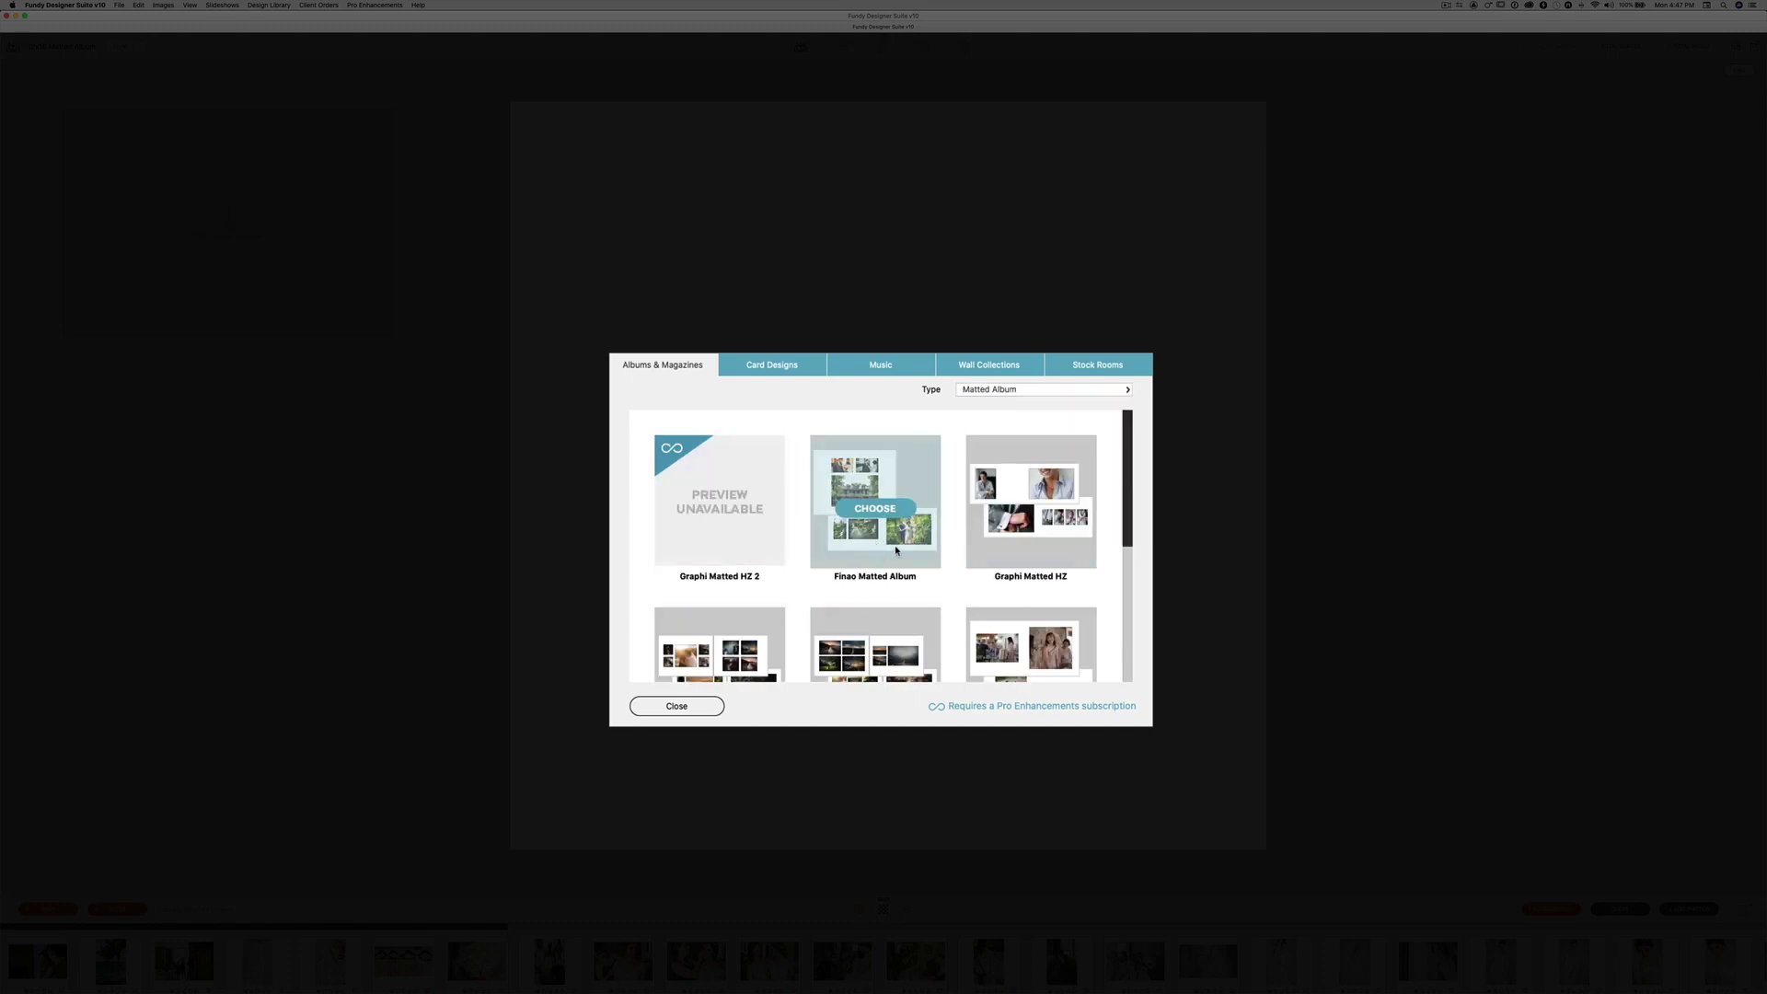
scroll(896, 551, down, 3)
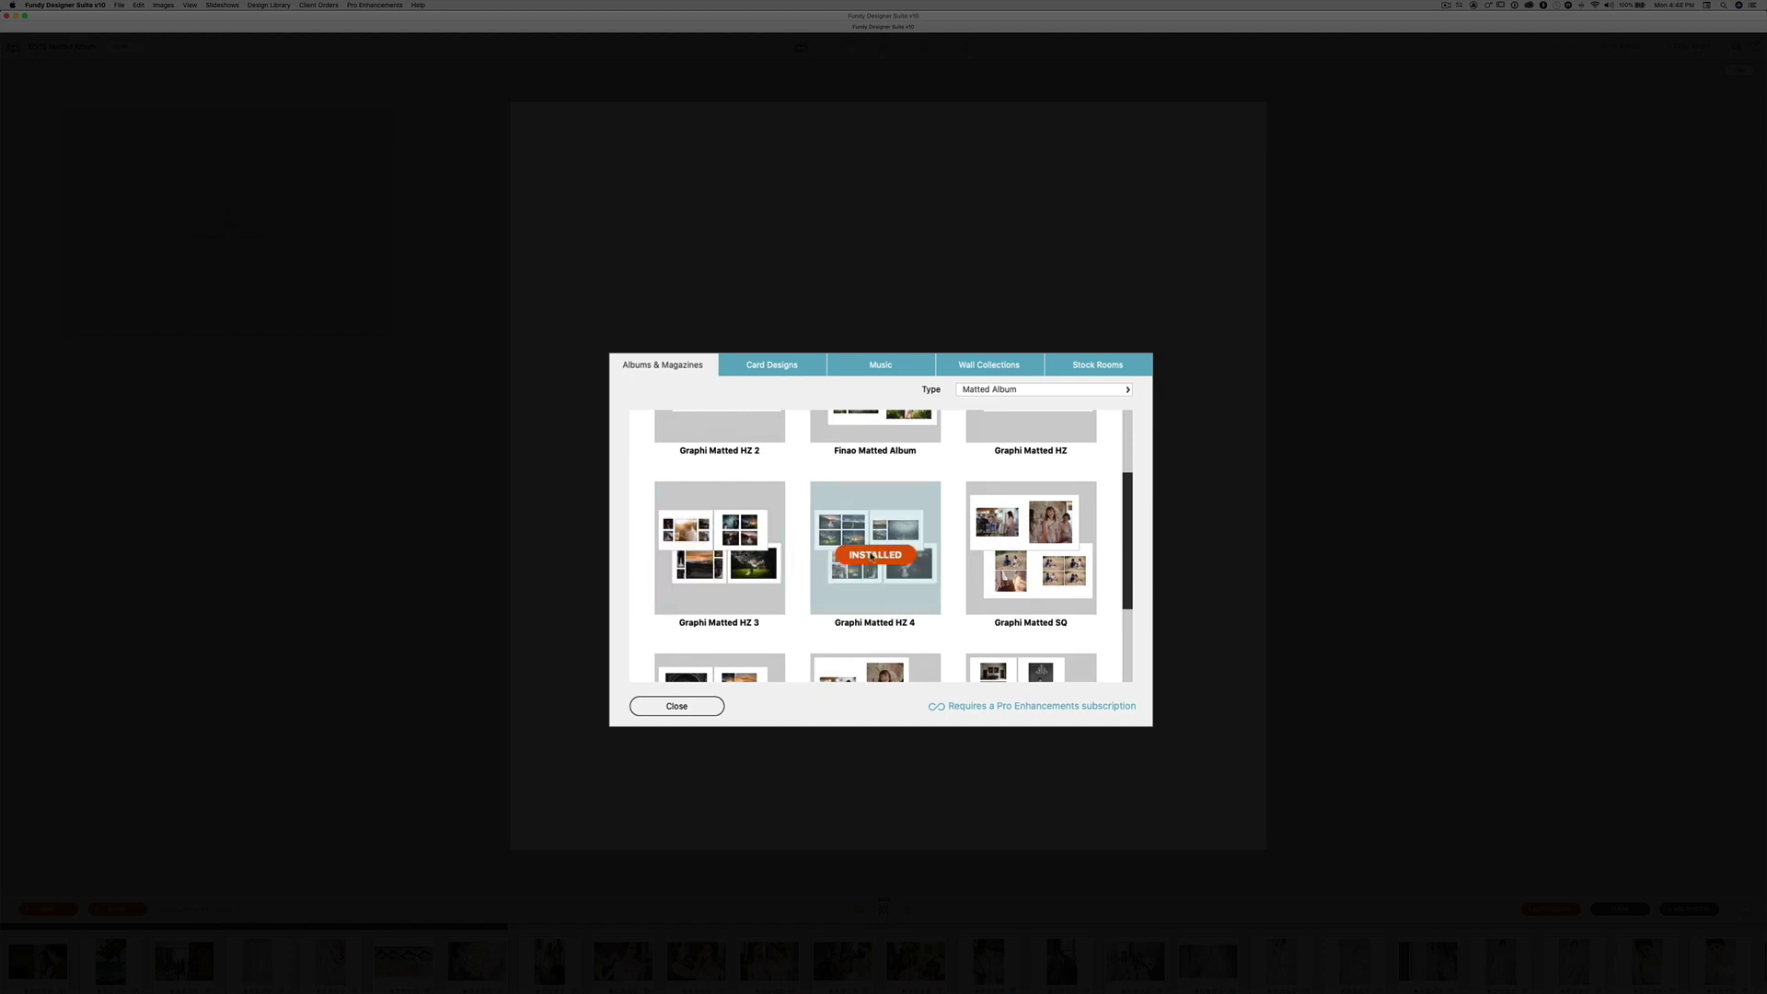
scroll(1021, 552, down, 3)
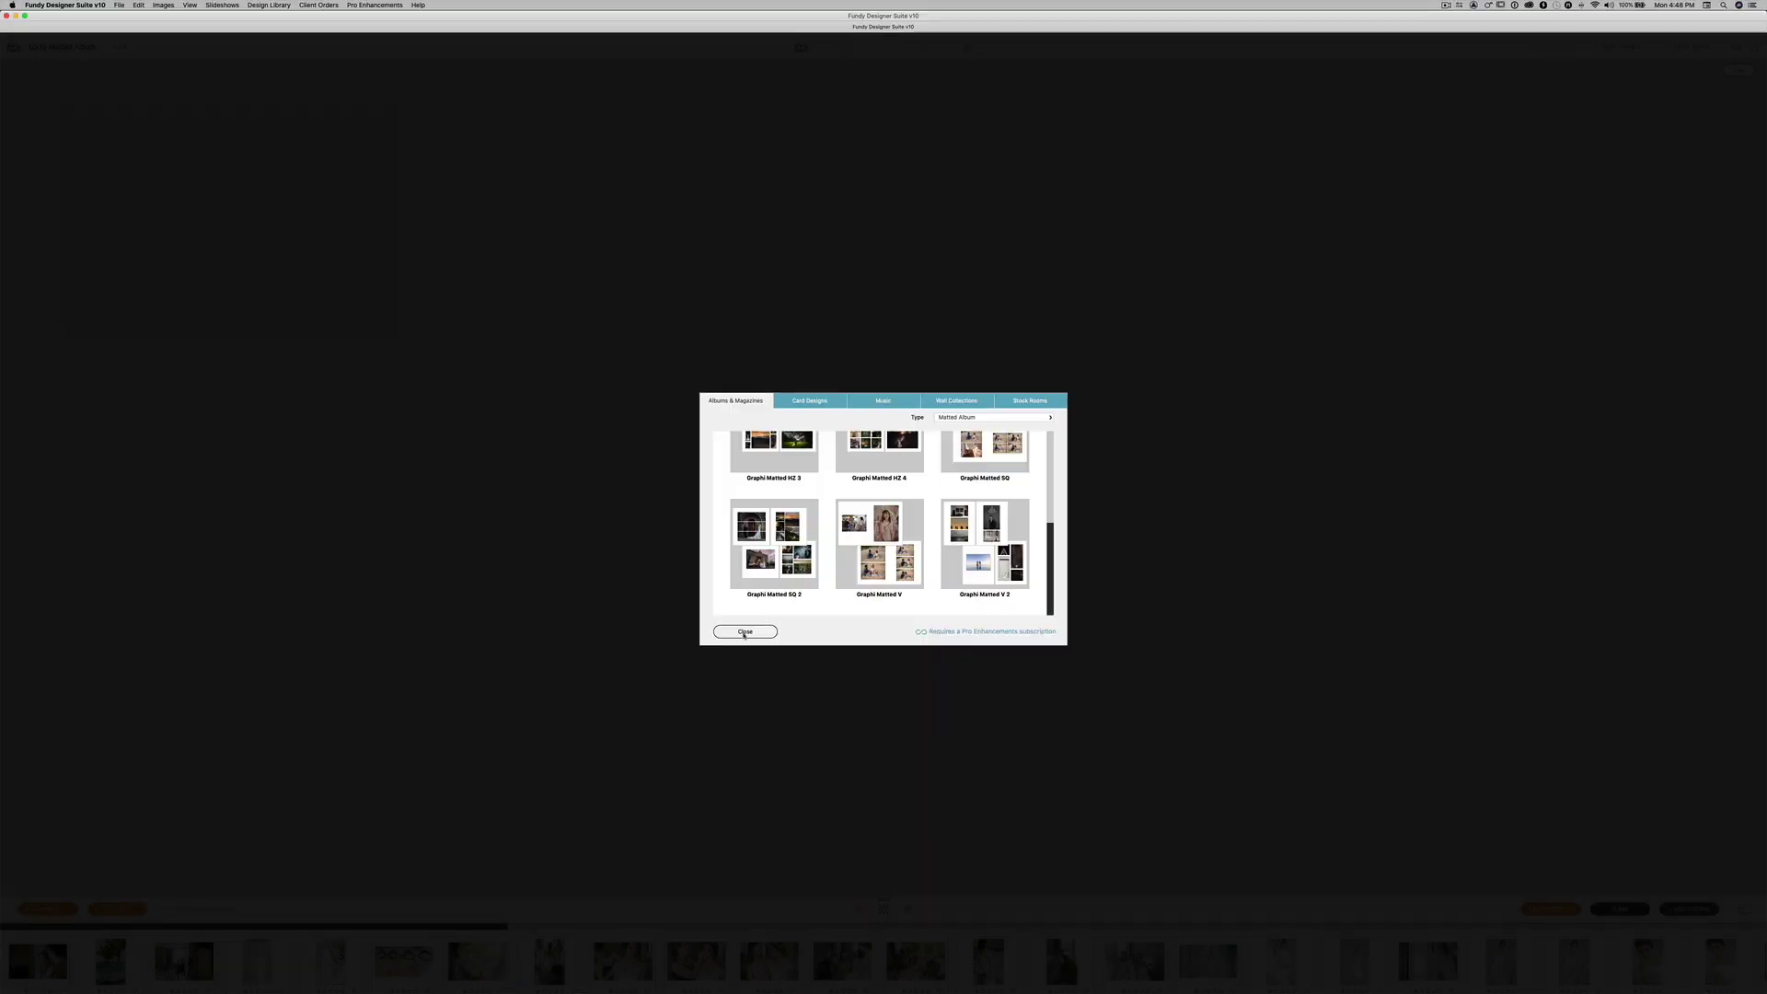
click(745, 633)
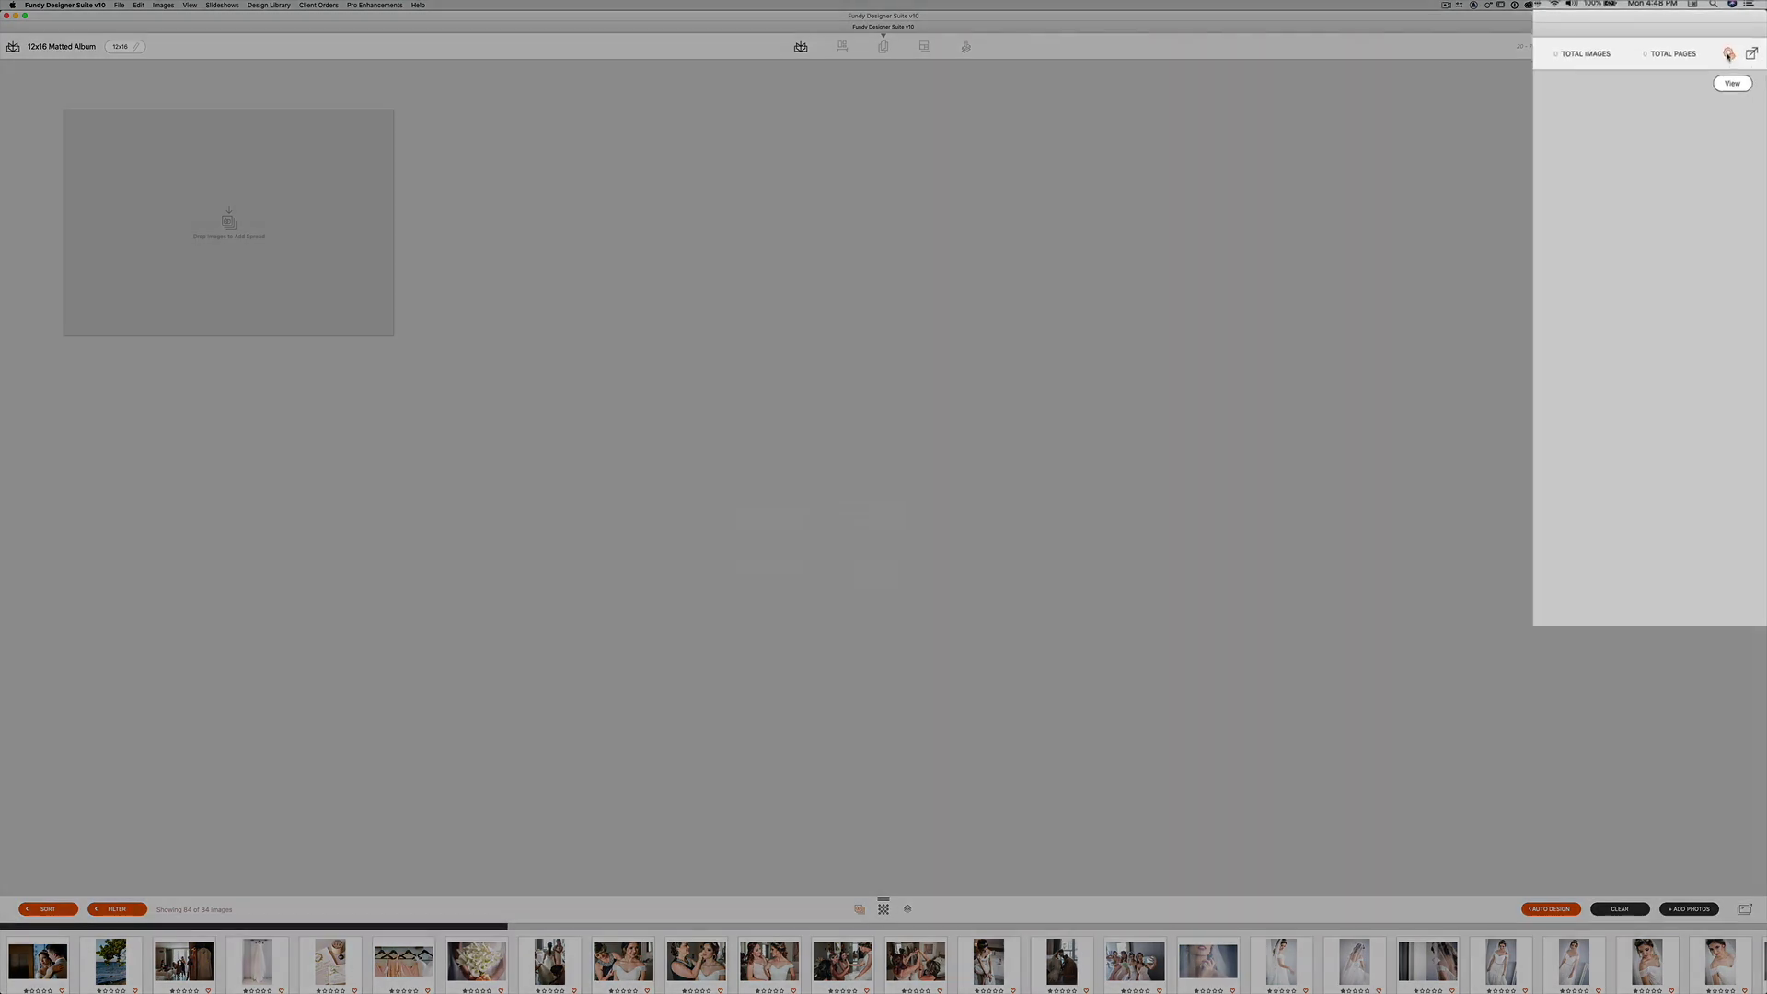
Change the image spacing in the album's design settings and apply it.
click(1736, 48)
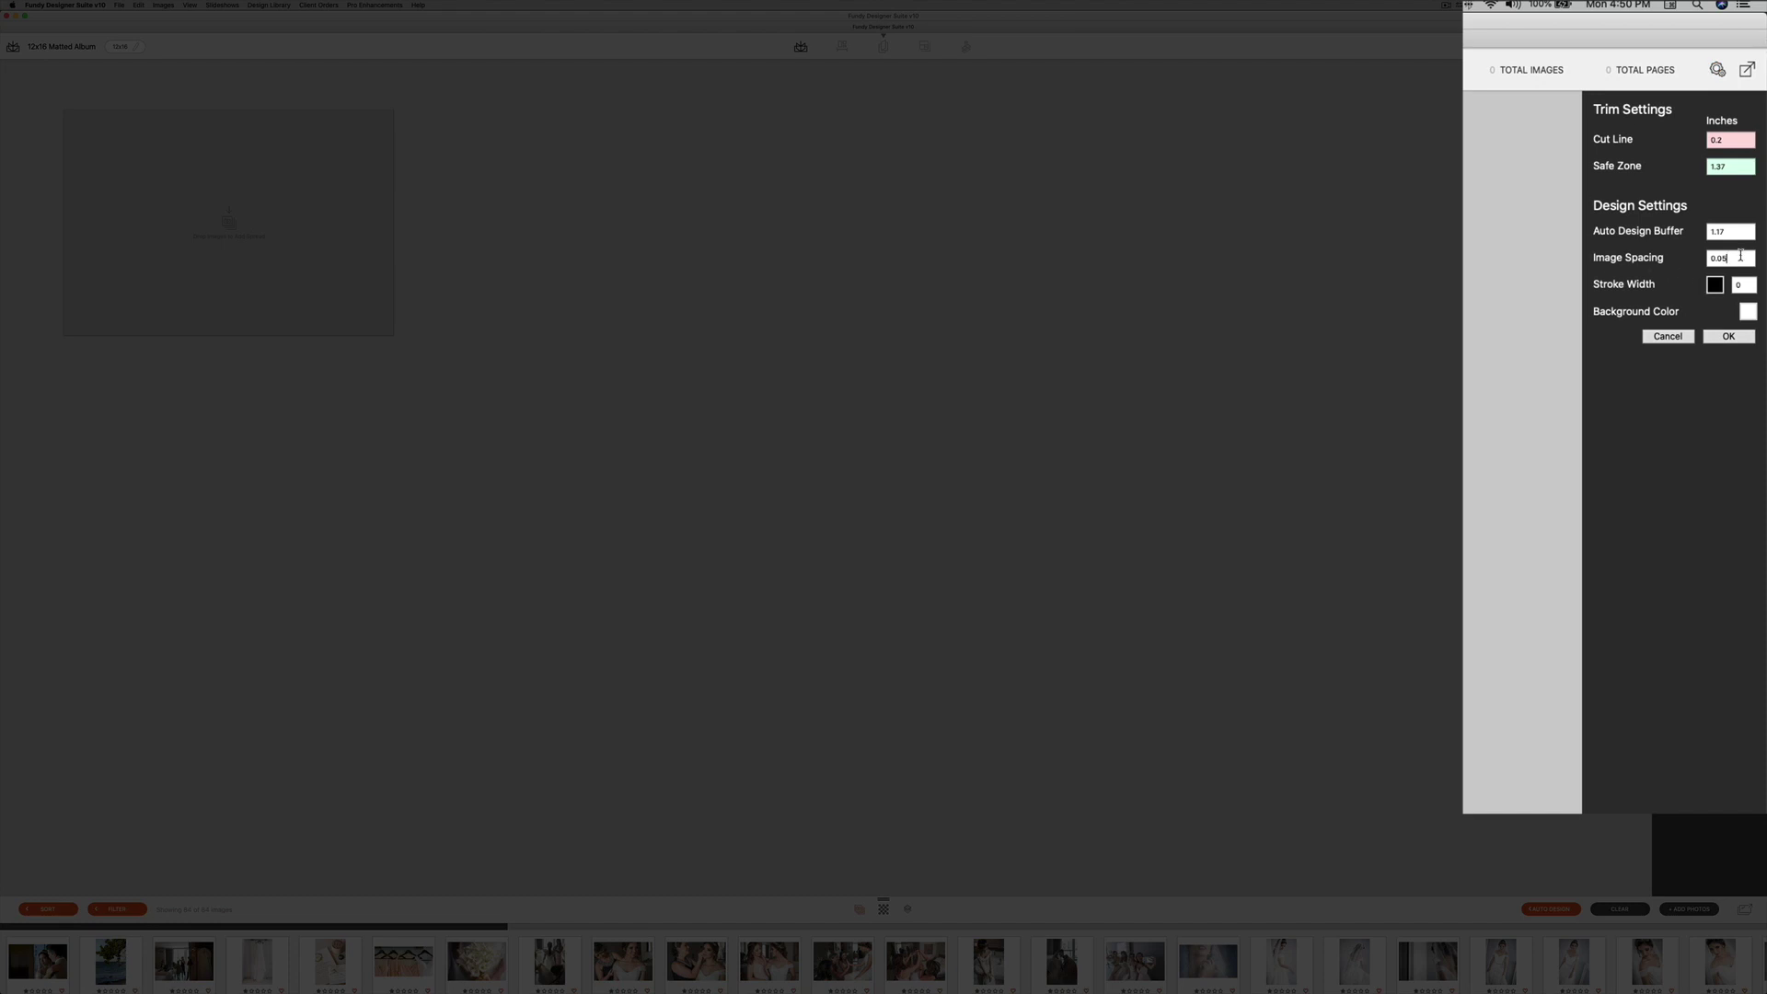
double_click(1728, 258)
key(BackSpace)
text(2)
click(1728, 336)
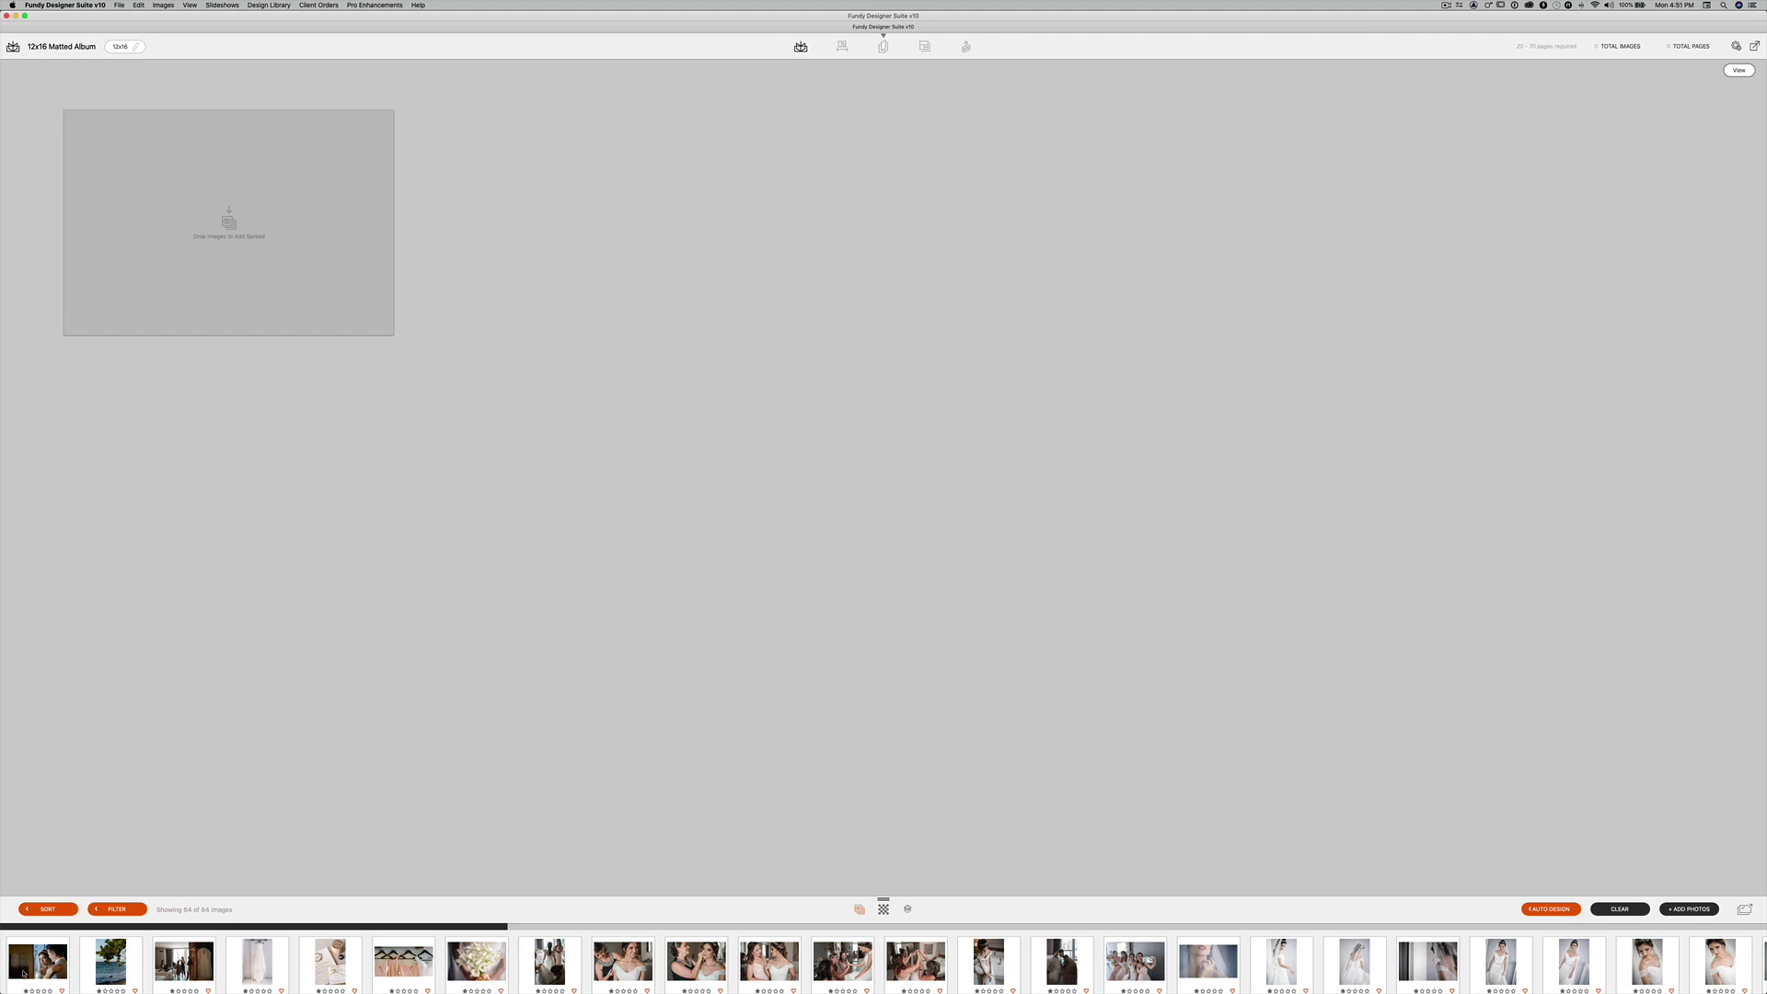
Create the first spread from the couple's portrait and the second spread from the seaside photo.
drag(23, 973, 185, 275)
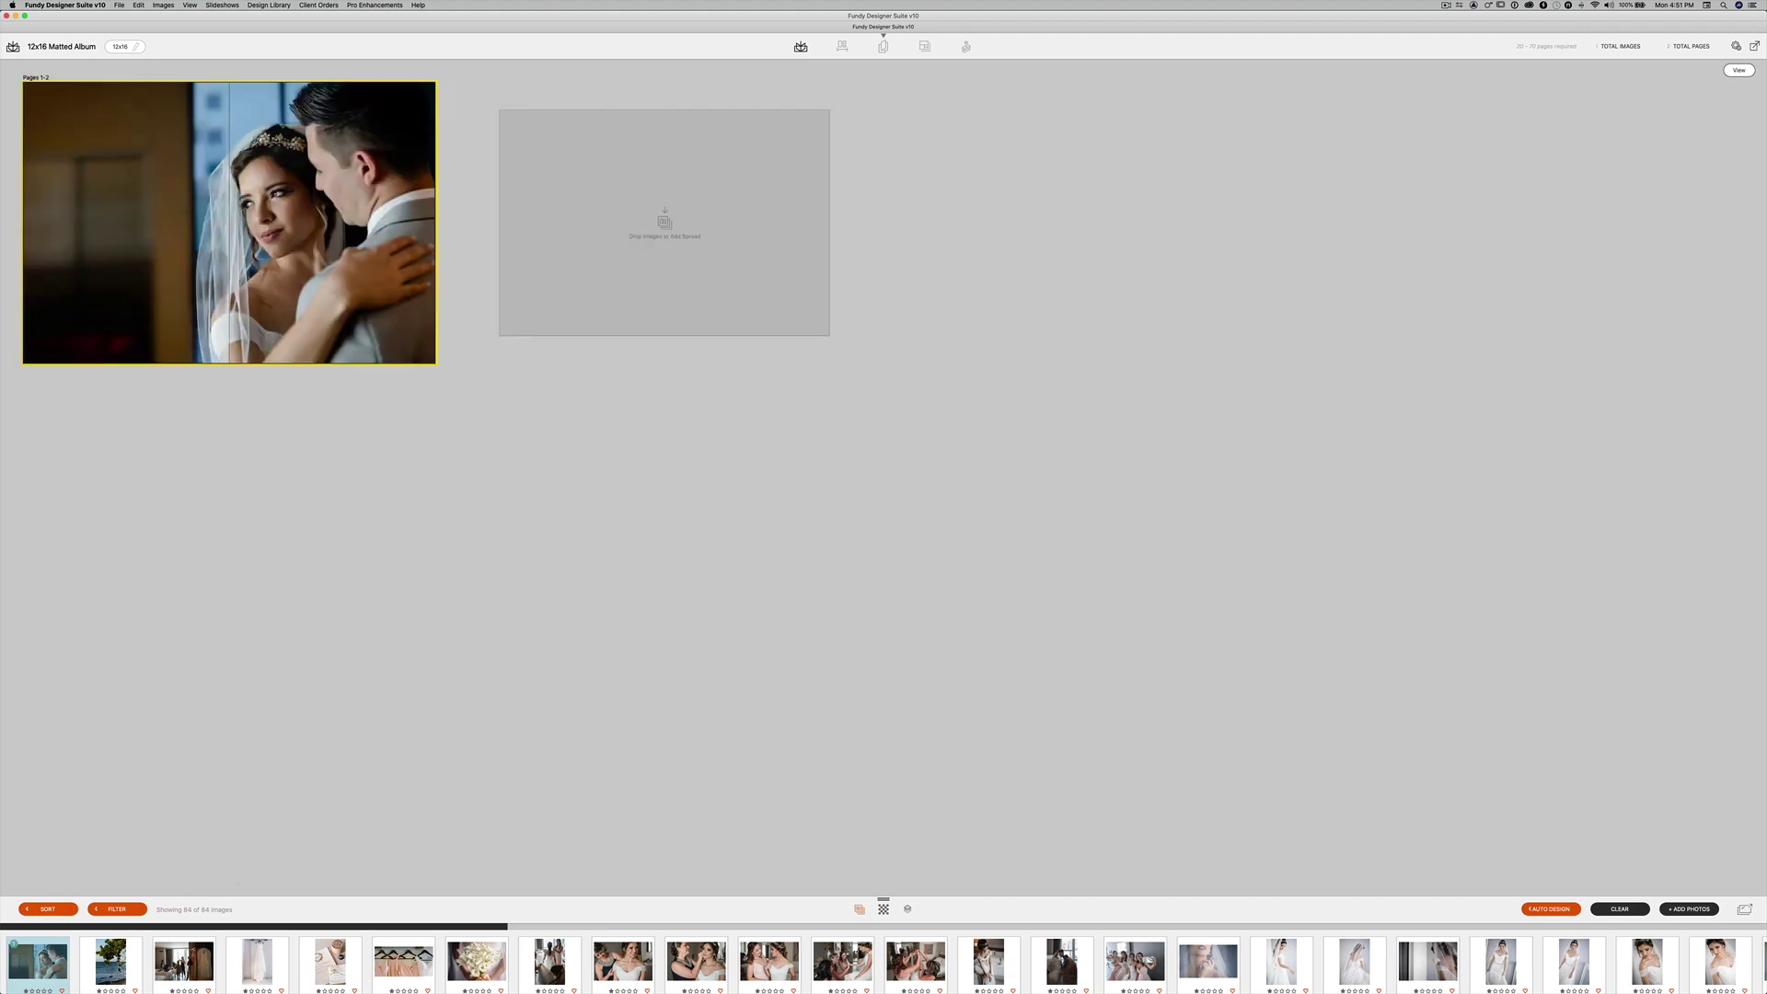
drag(110, 961, 685, 272)
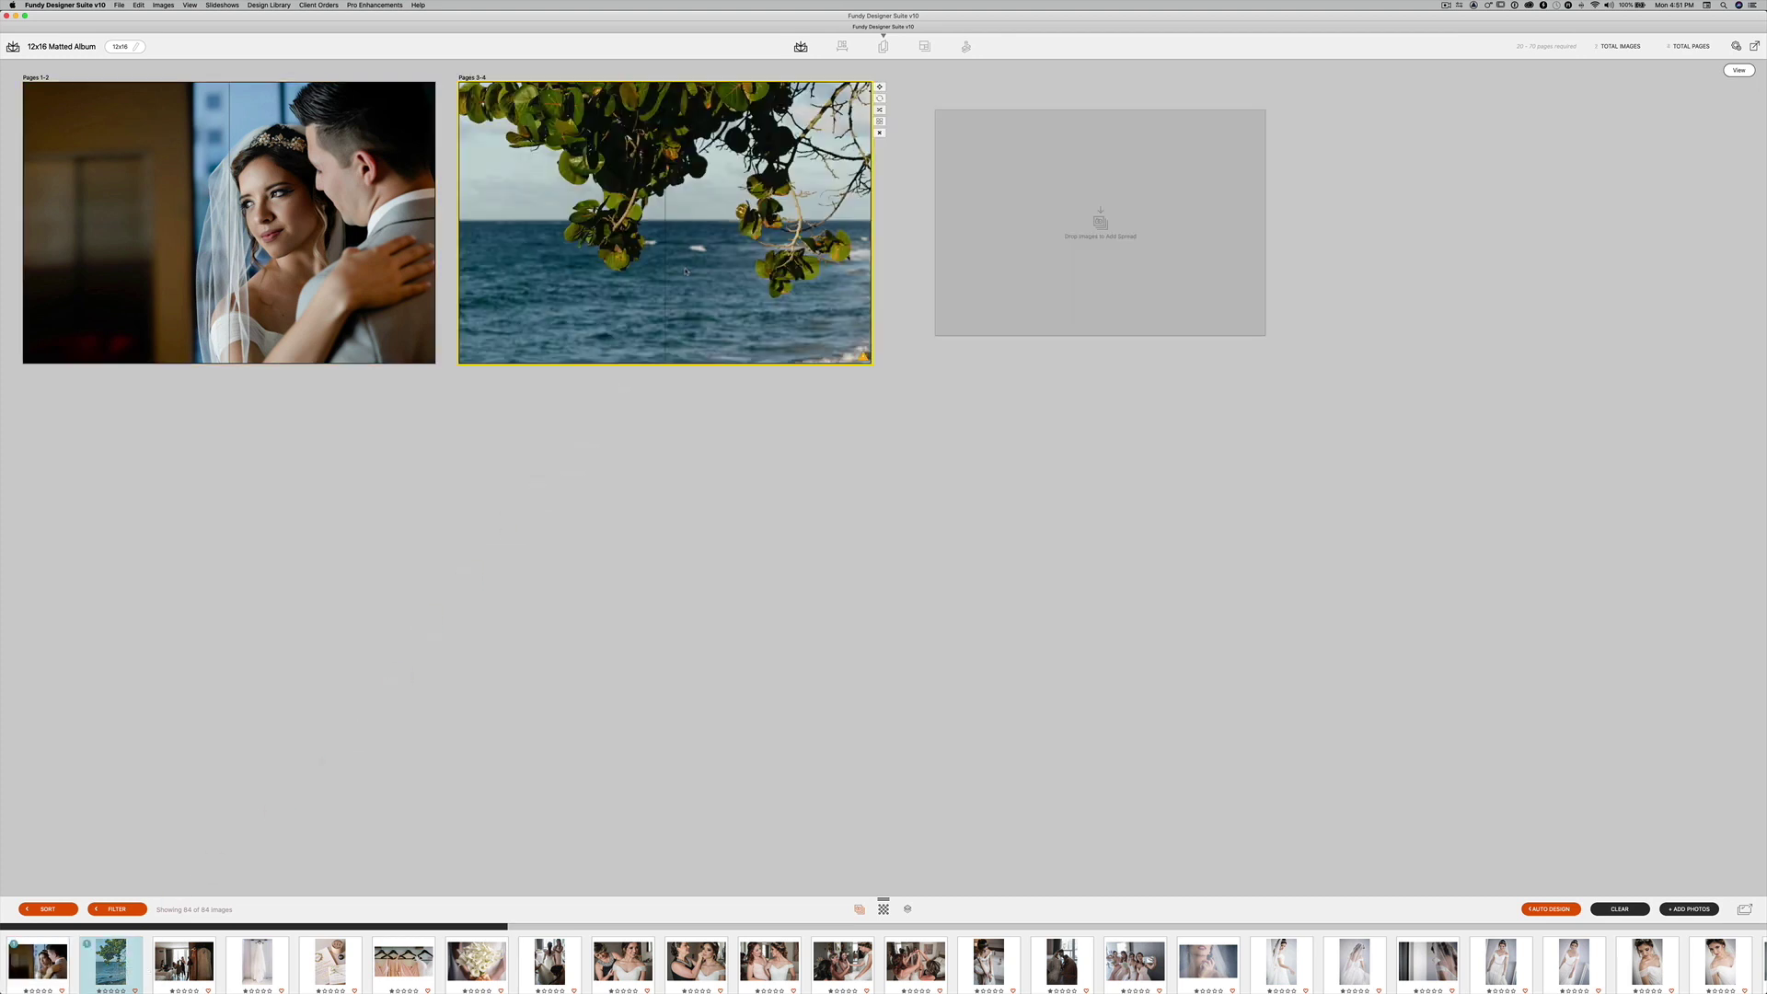
Create the pages 5-6 spread from the hanging wedding dress, invitation, bridesmaid dresses and bouquet photos.
click(256, 977)
shift+click(335, 970)
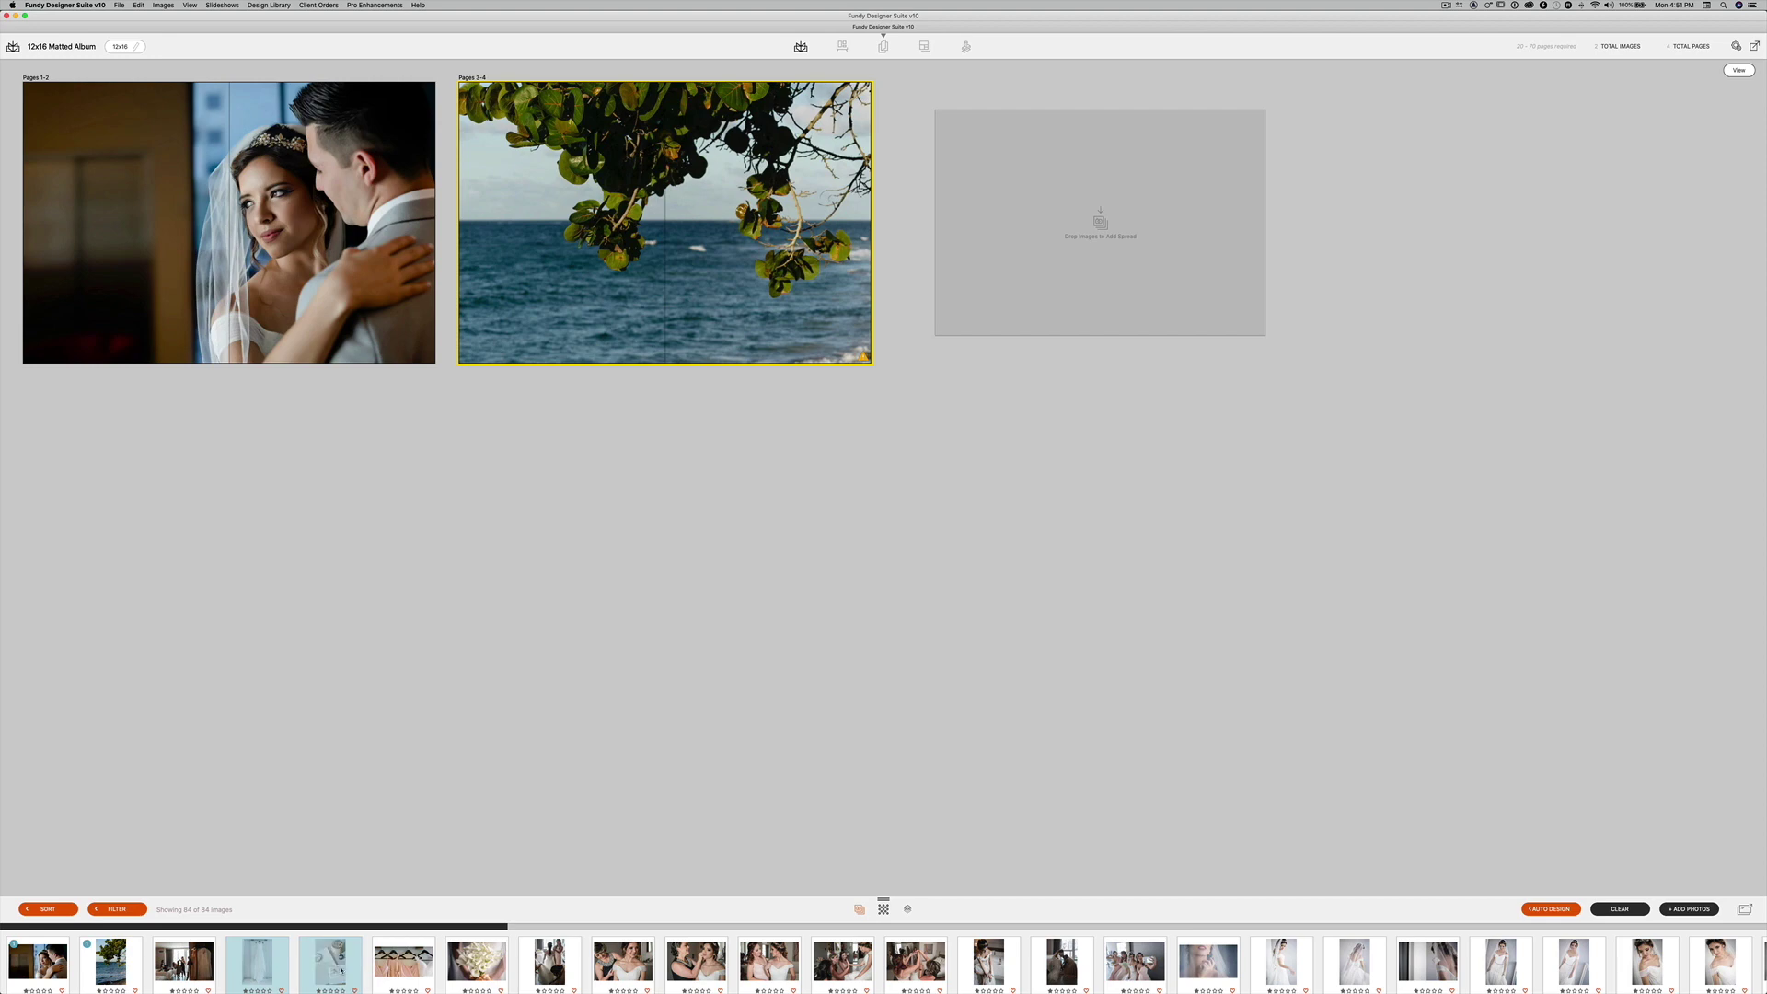
super+click(476, 964)
super+click(417, 970)
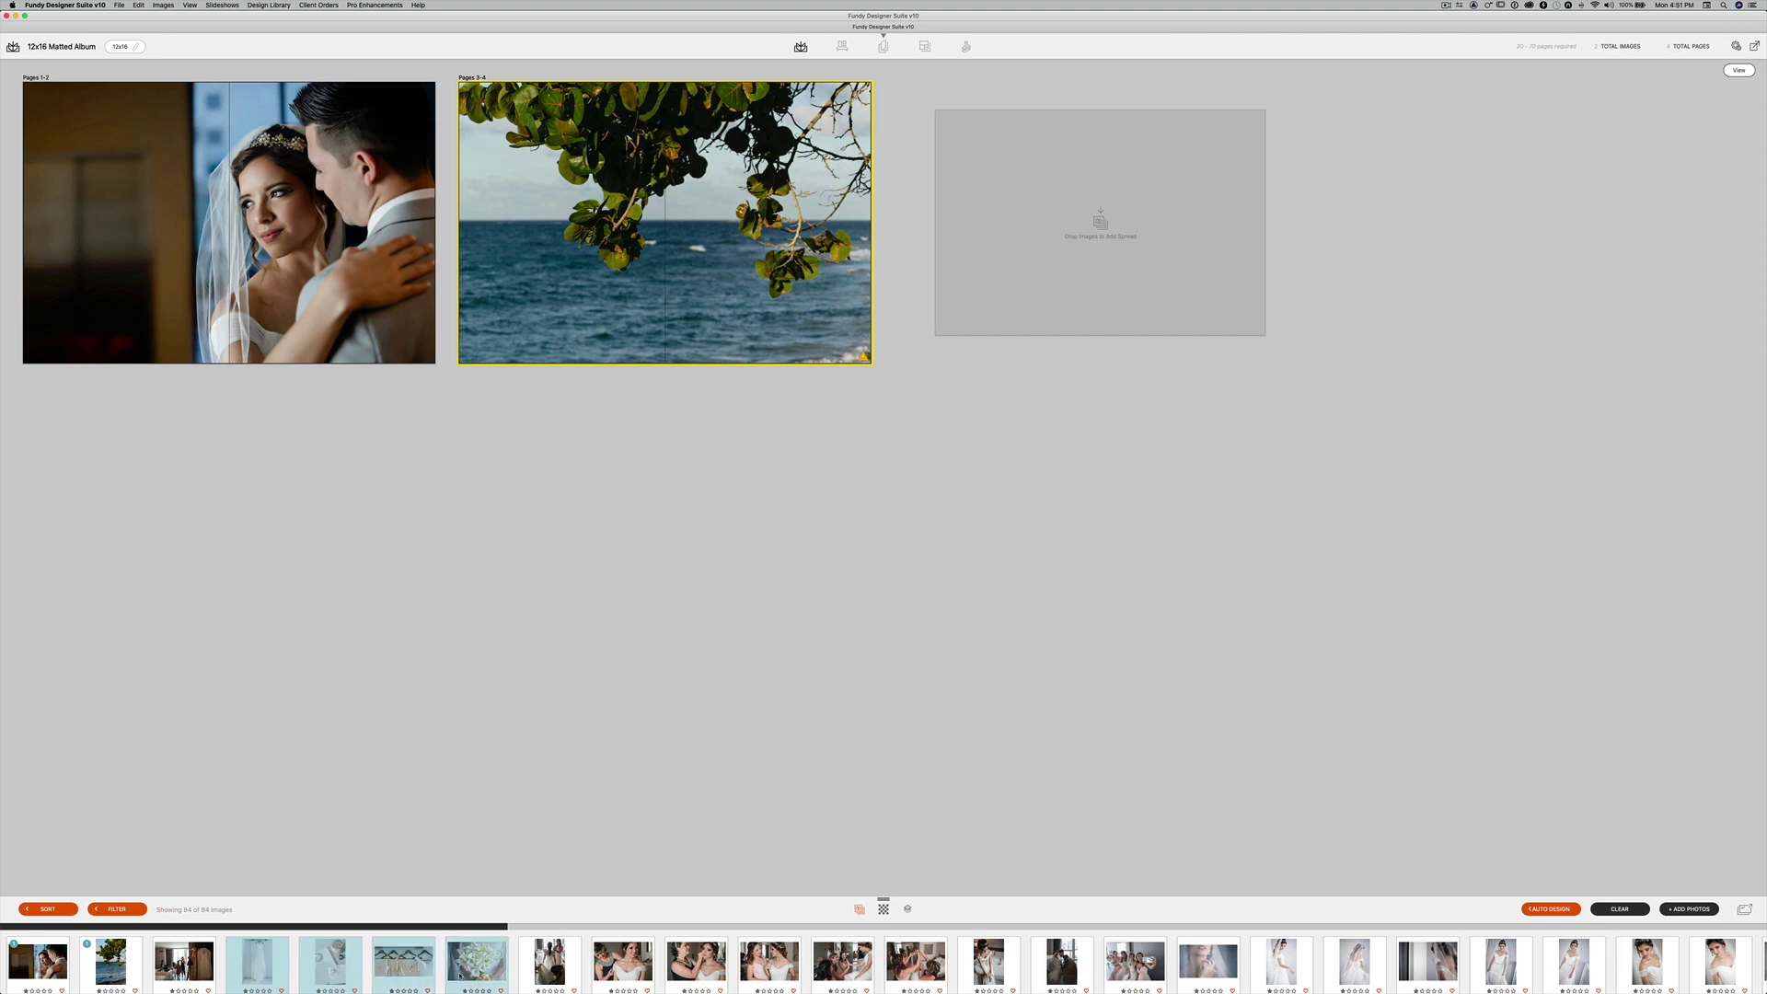
drag(465, 974, 1006, 254)
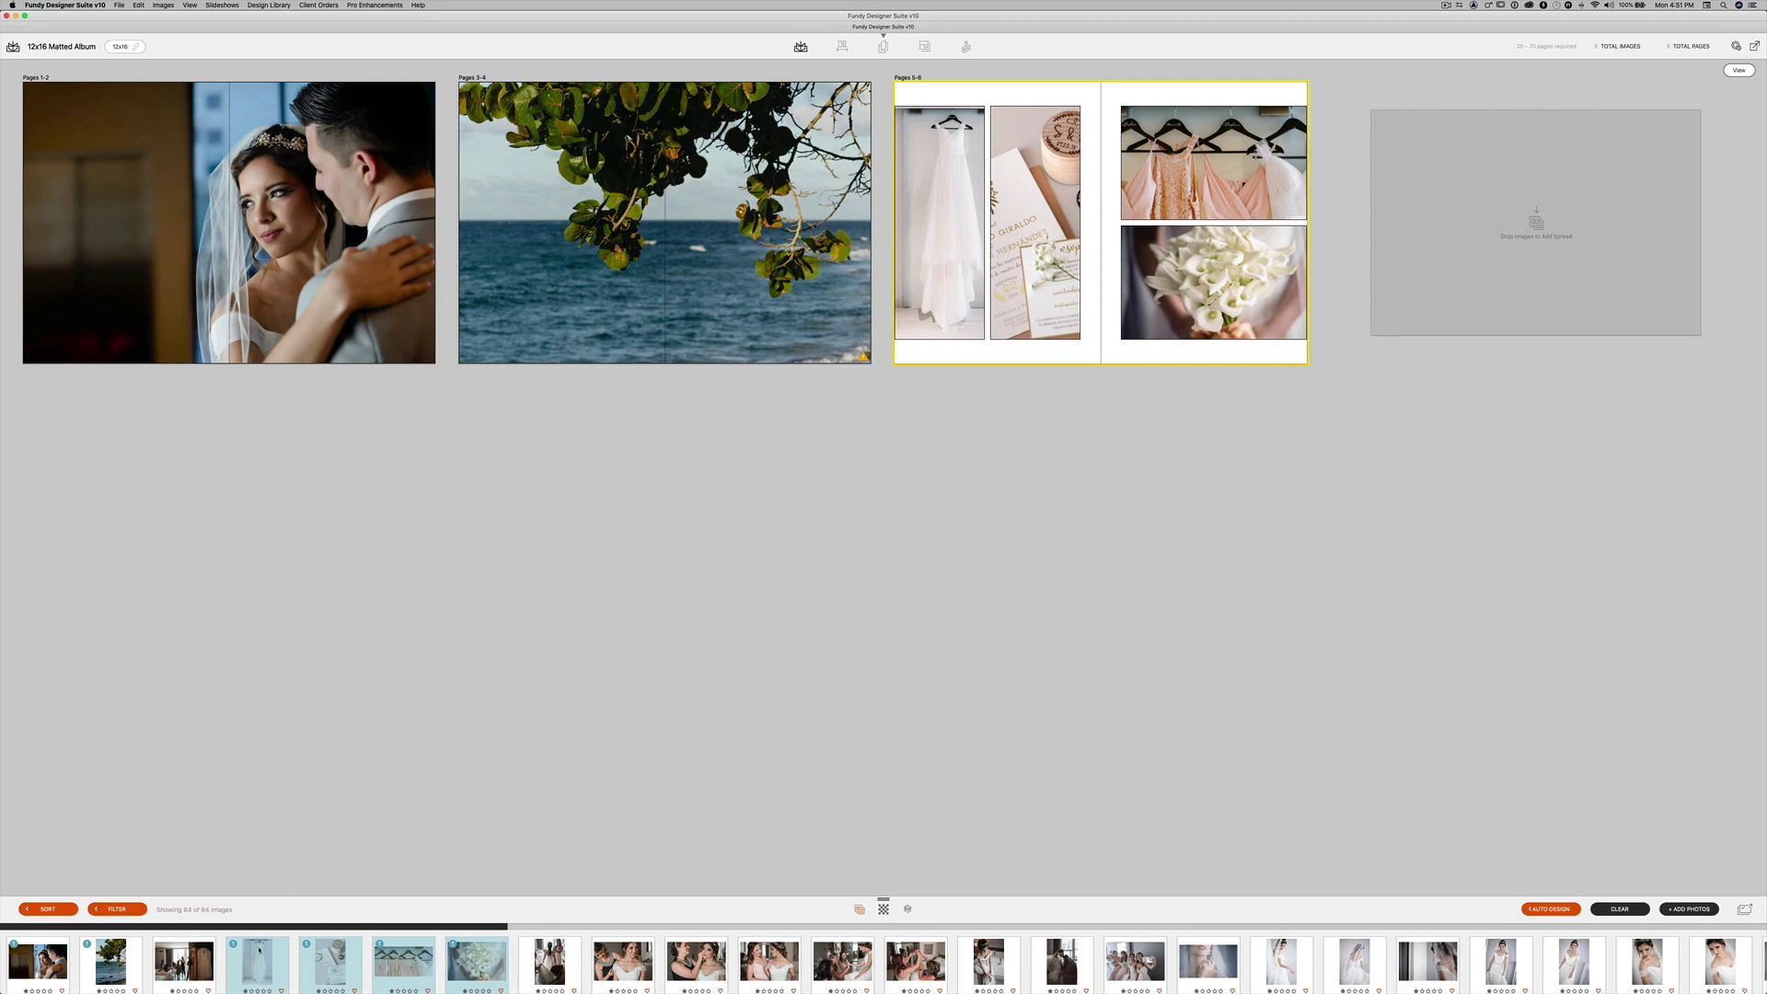
Create the pages 7-8 spread from the dressing photo and the three following bride-getting-ready photos.
click(184, 962)
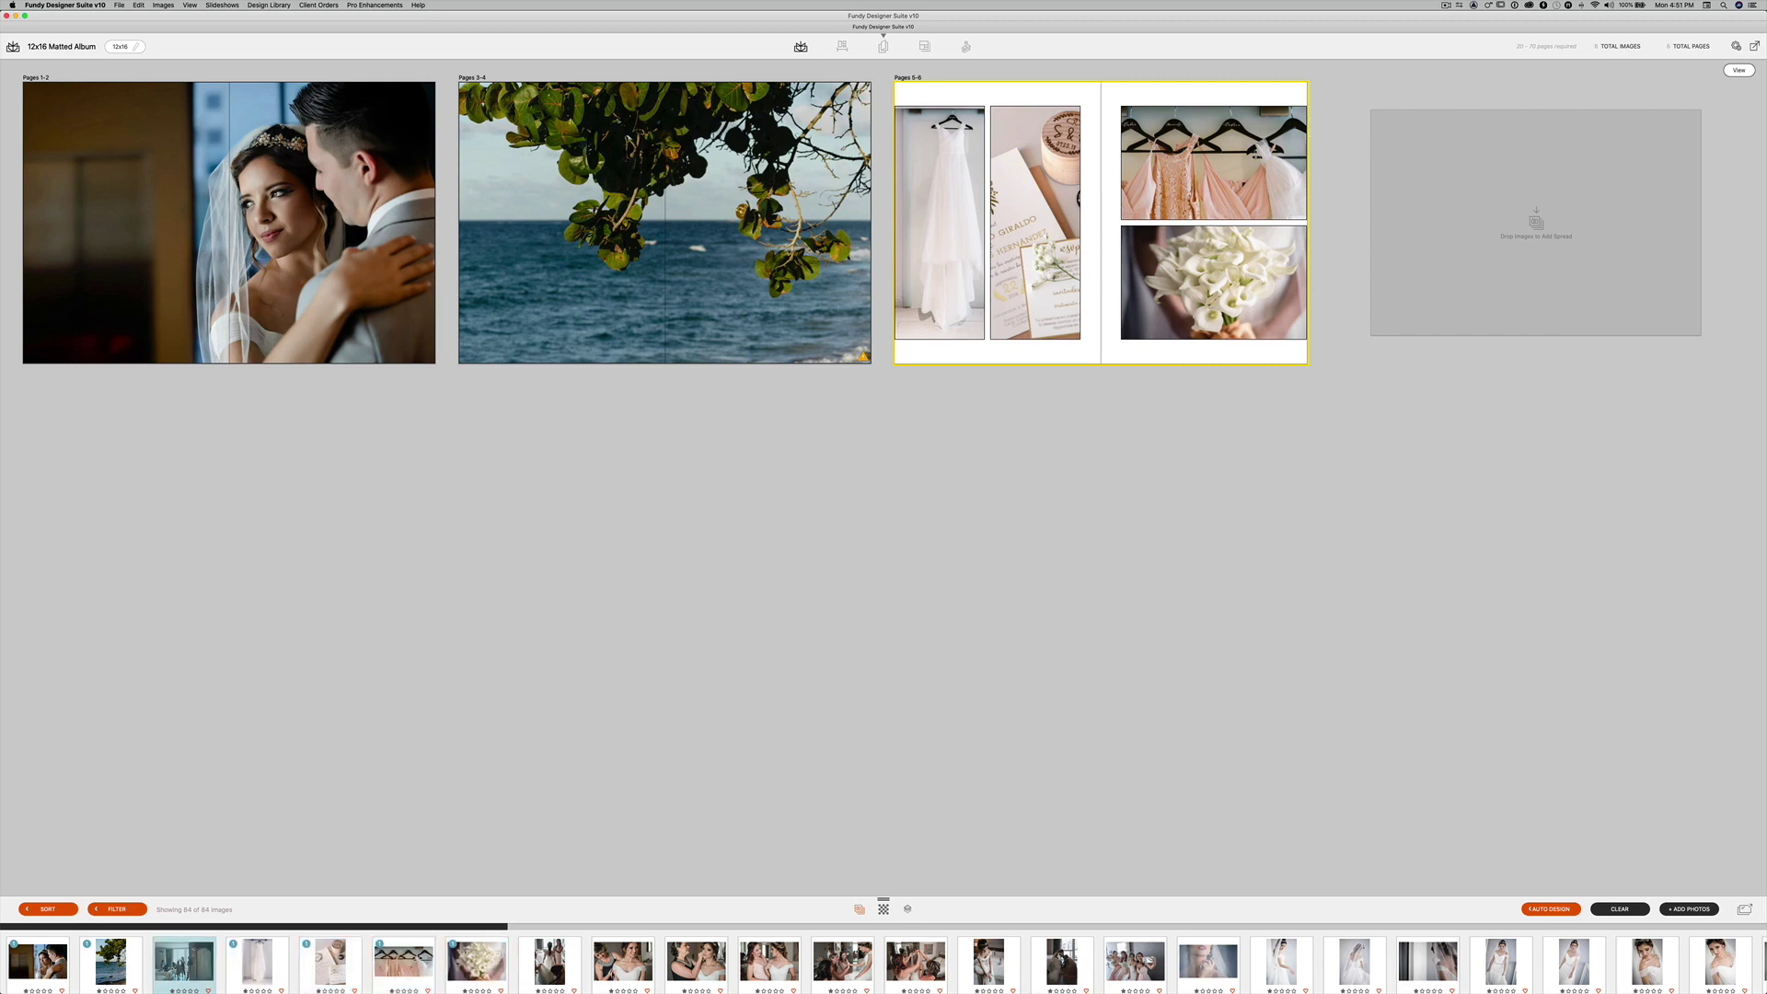
click(549, 962)
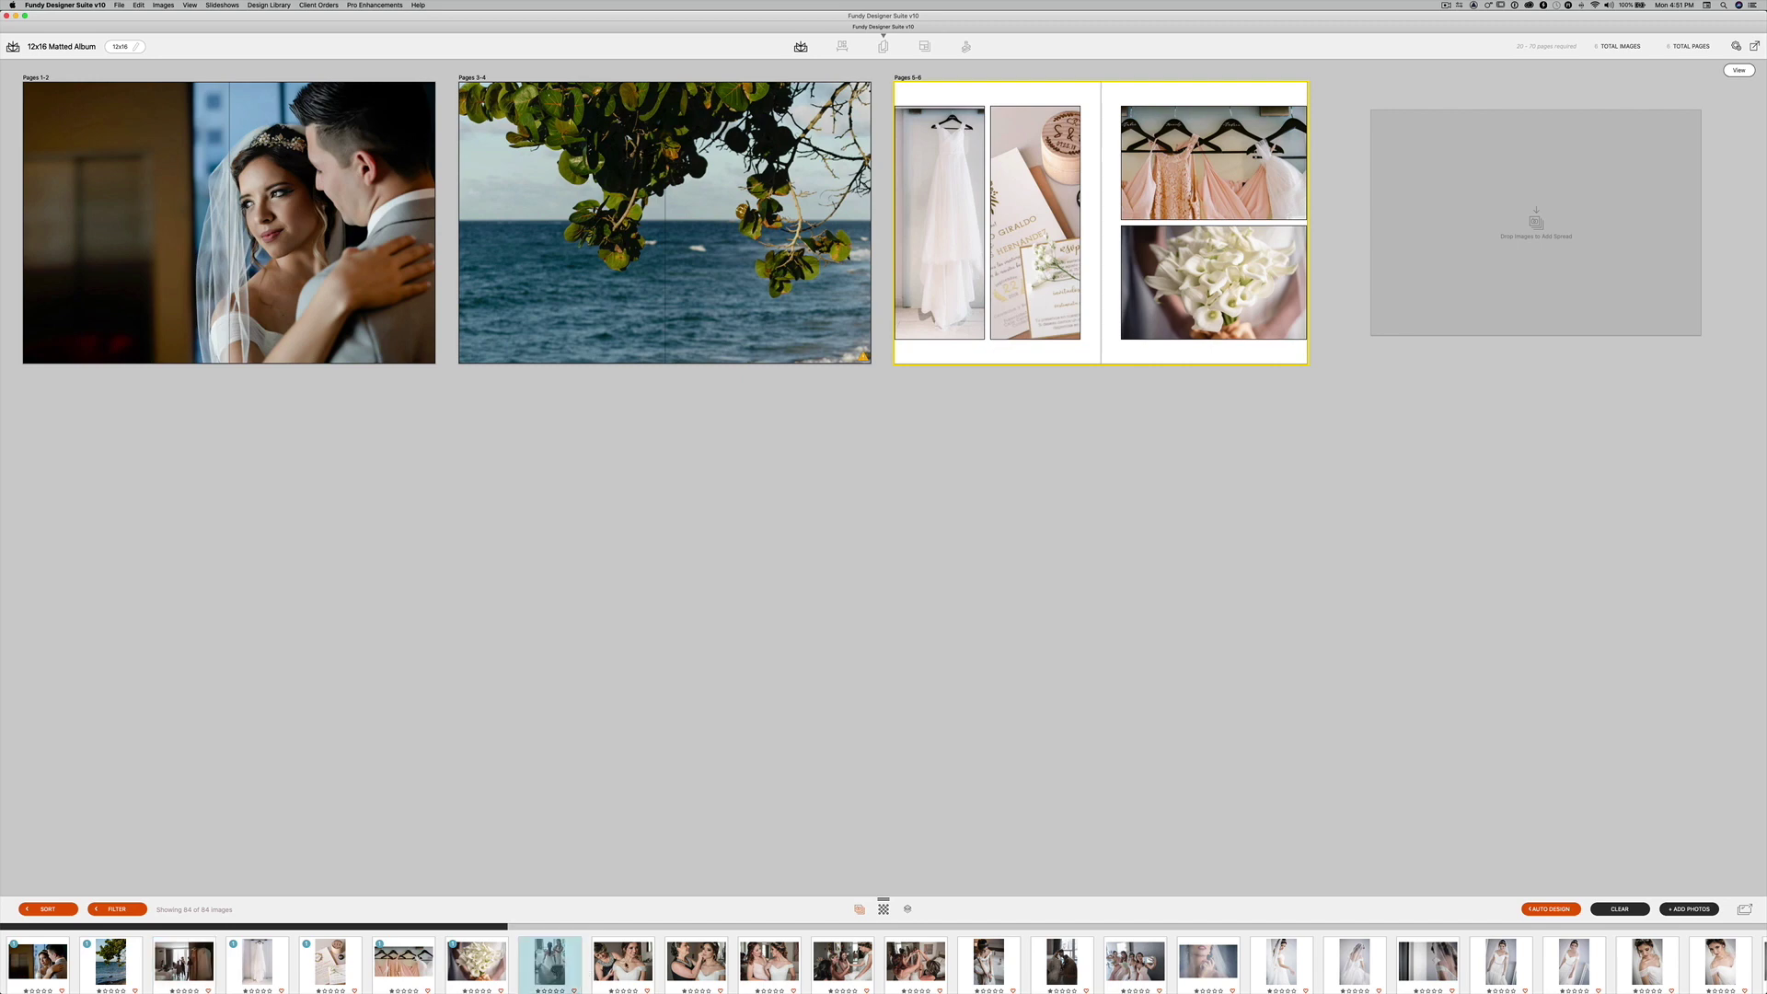
super+click(623, 962)
super+click(699, 960)
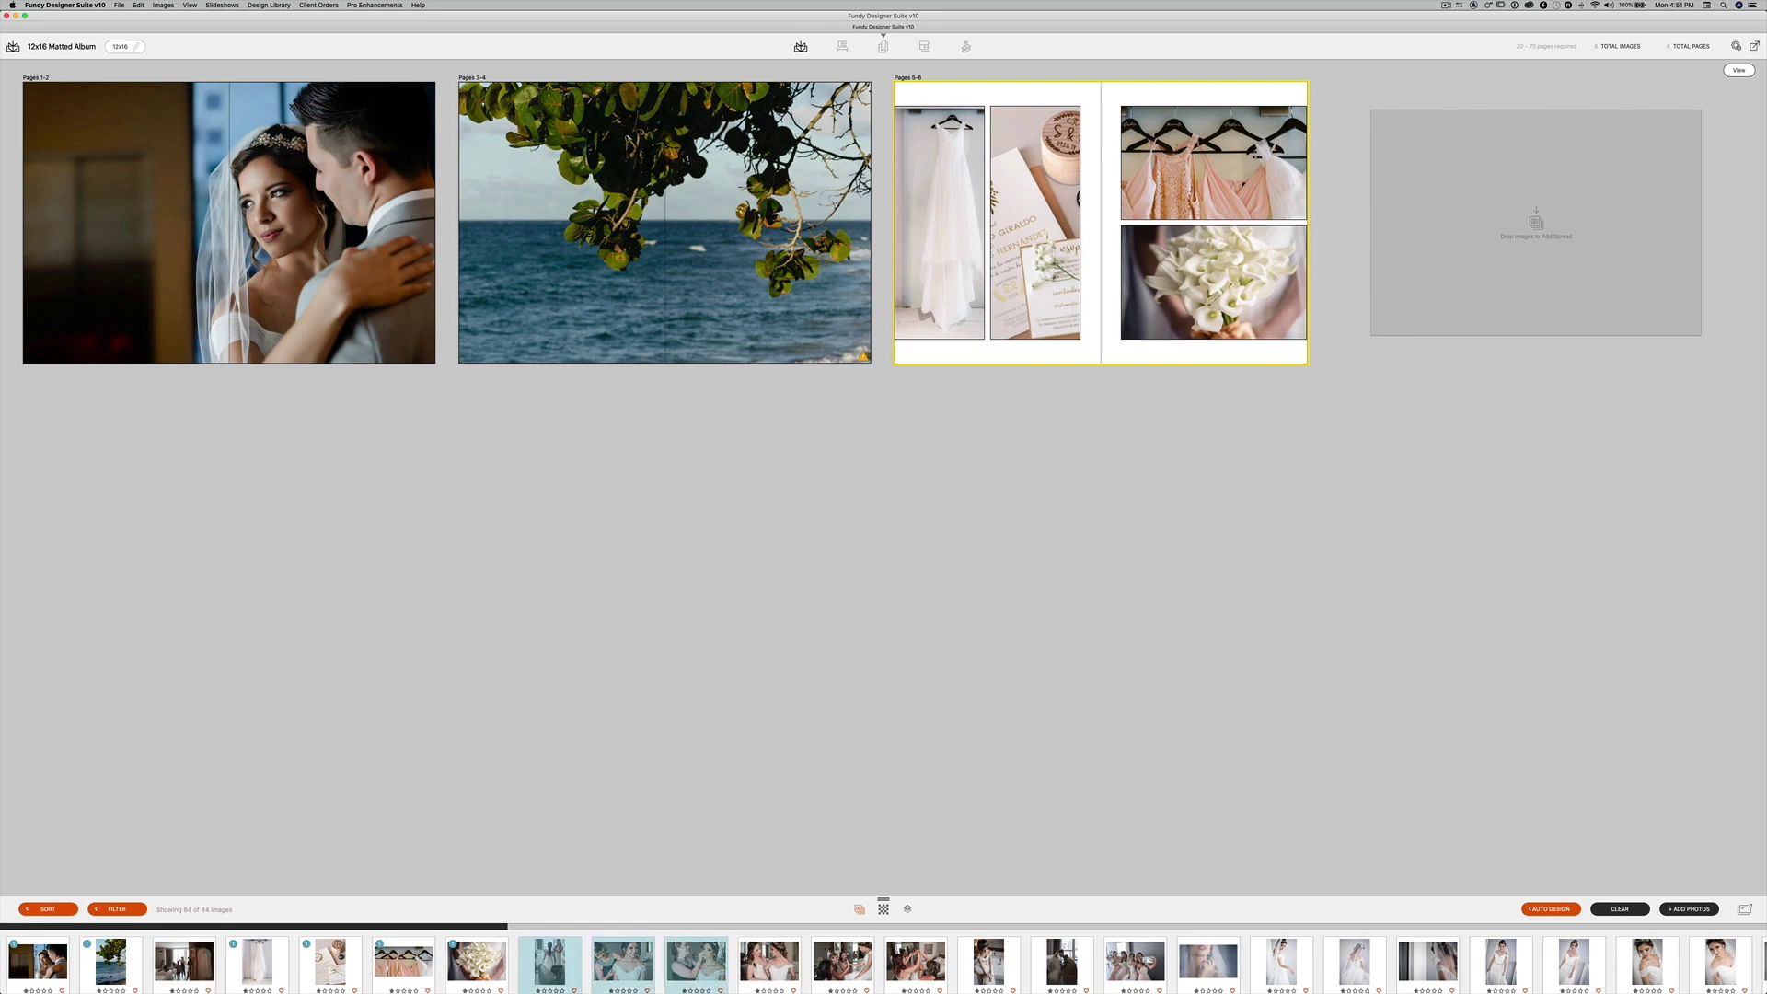
super+click(769, 962)
drag(770, 962, 1528, 213)
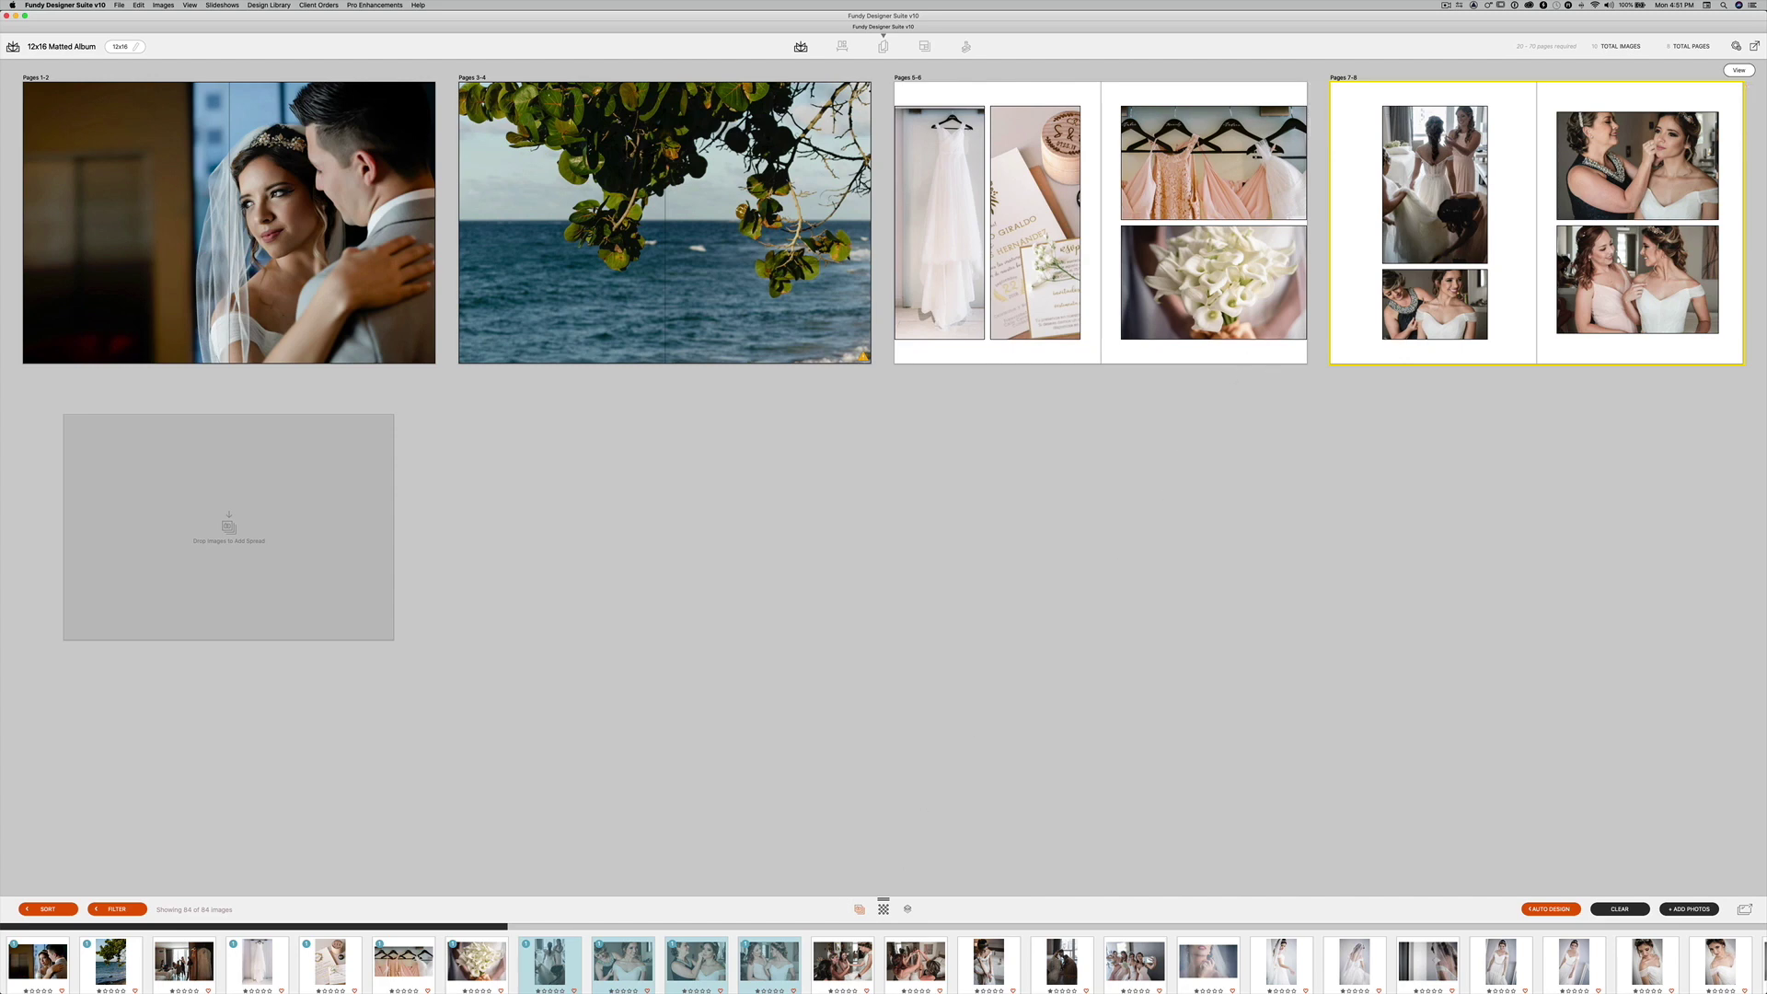
Create the pages 9-10 spread from the photo of the bride putting on her shoes and the dressing photo by the window.
click(865, 966)
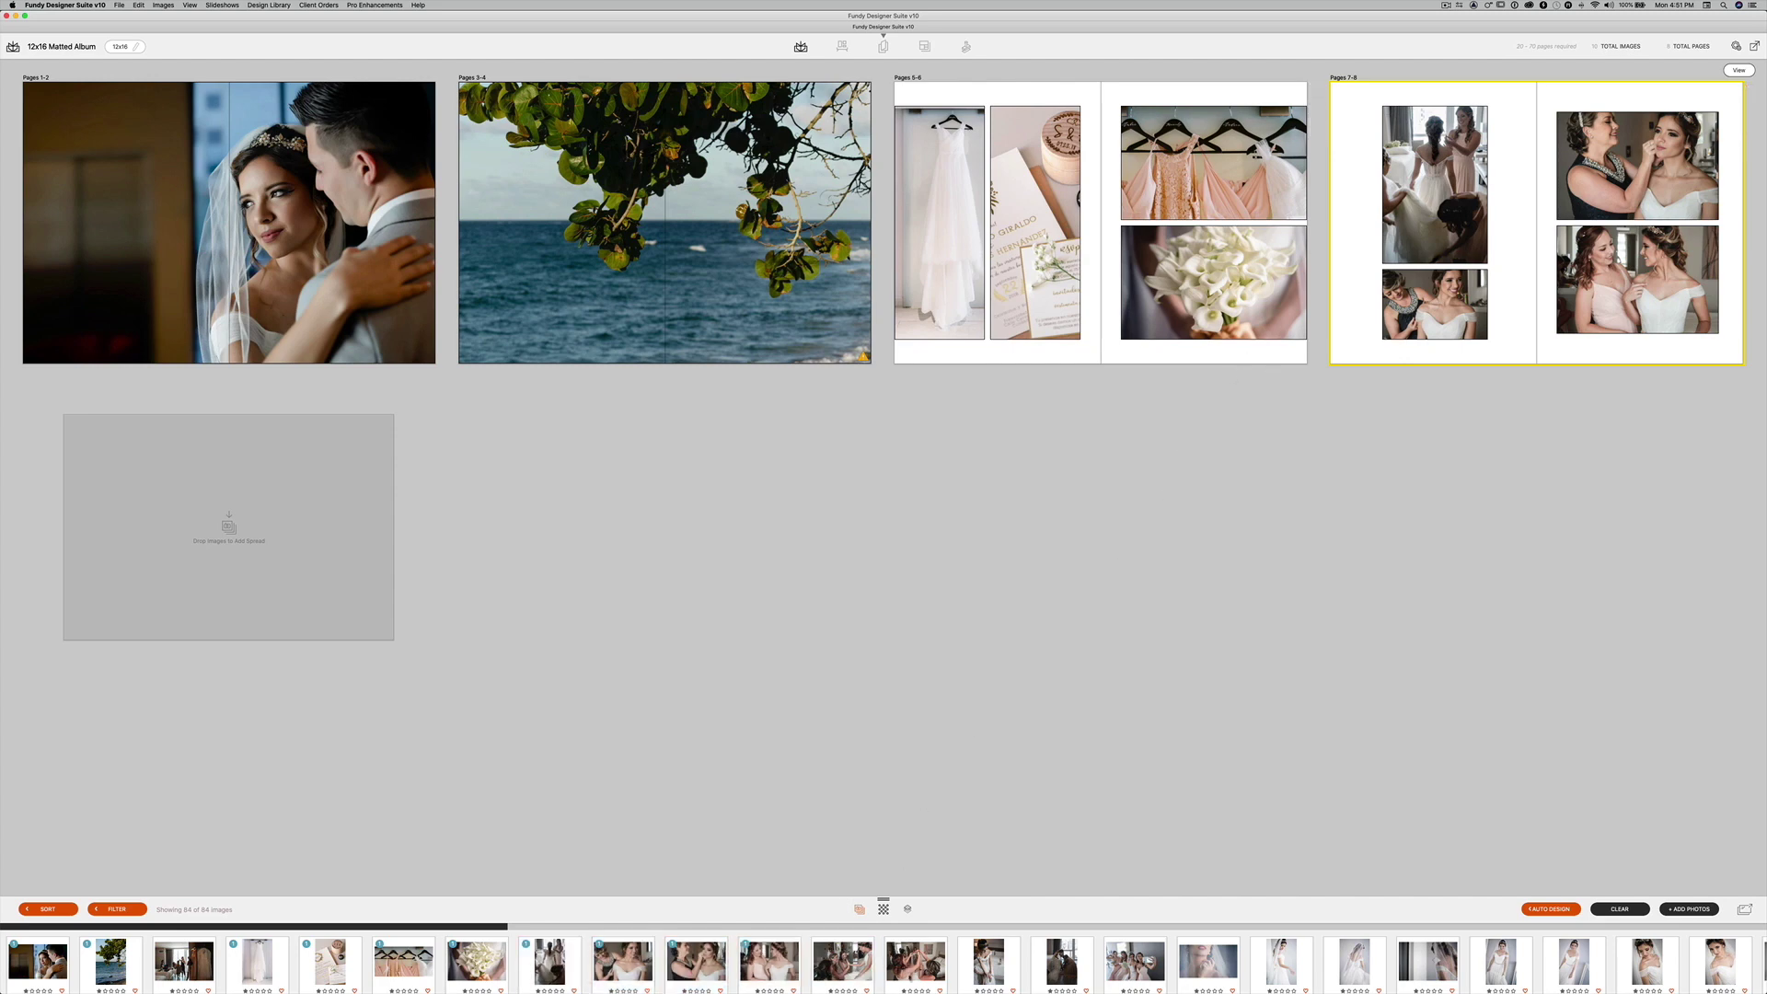
click(843, 961)
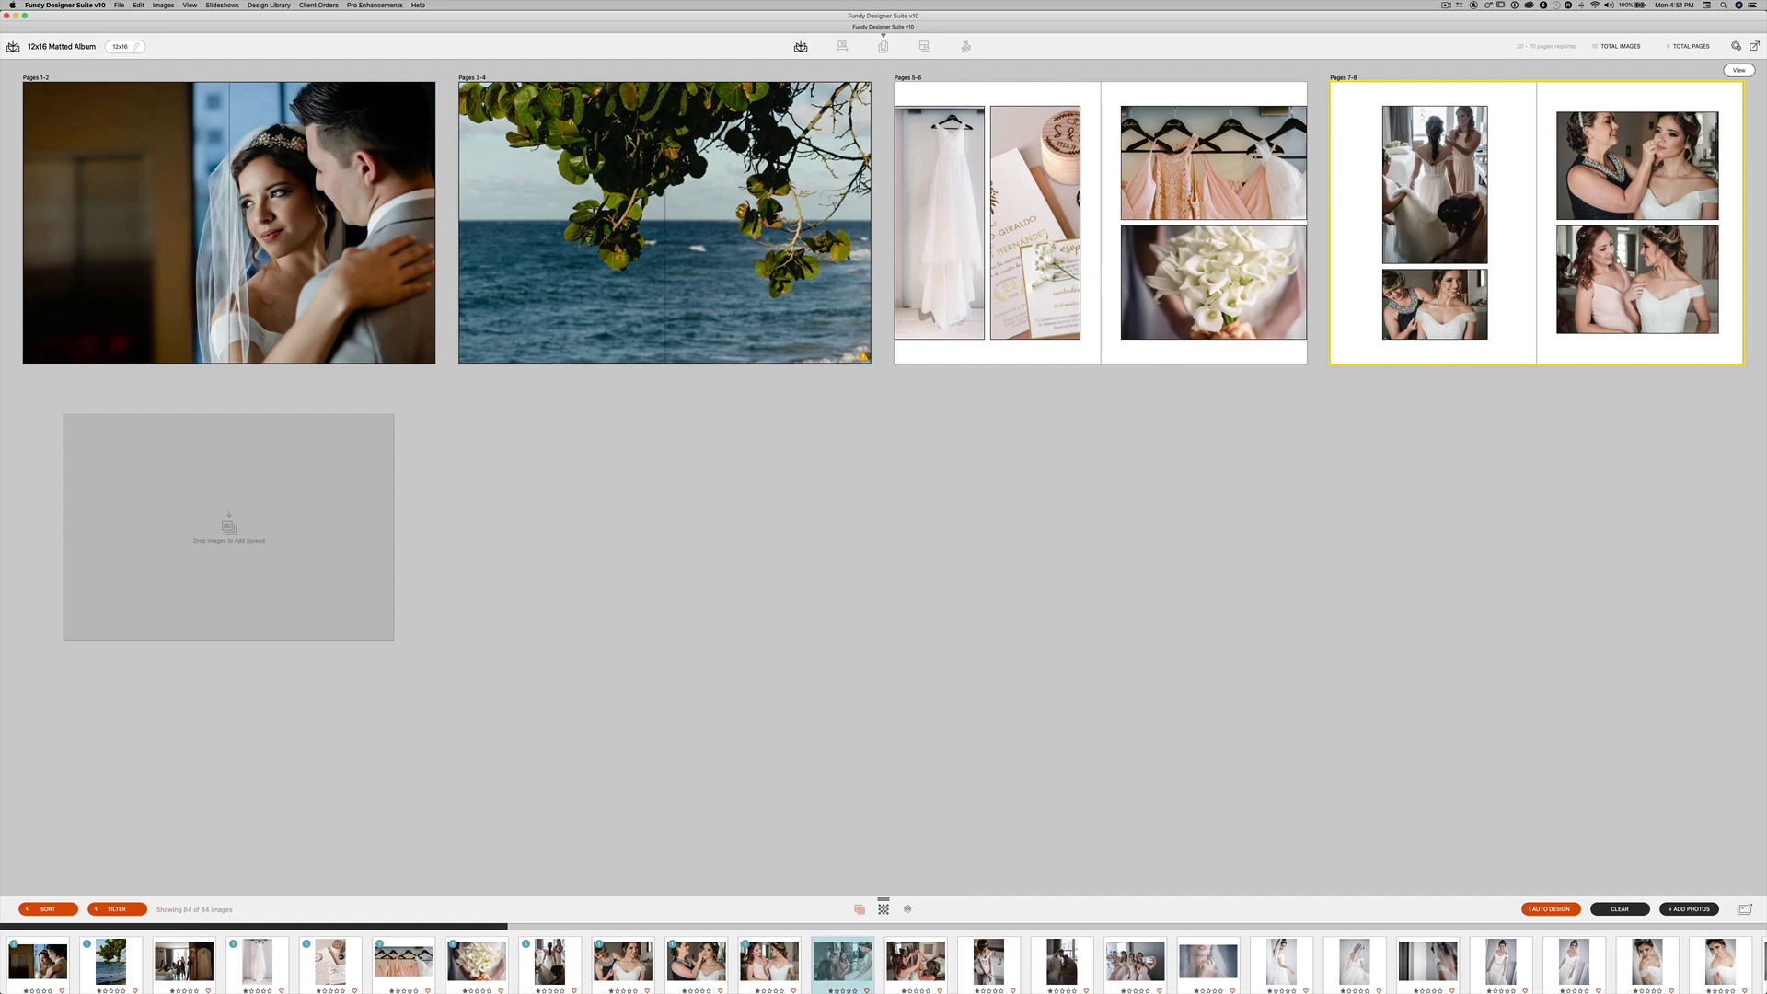
click(990, 962)
super+click(1062, 961)
drag(994, 940, 276, 575)
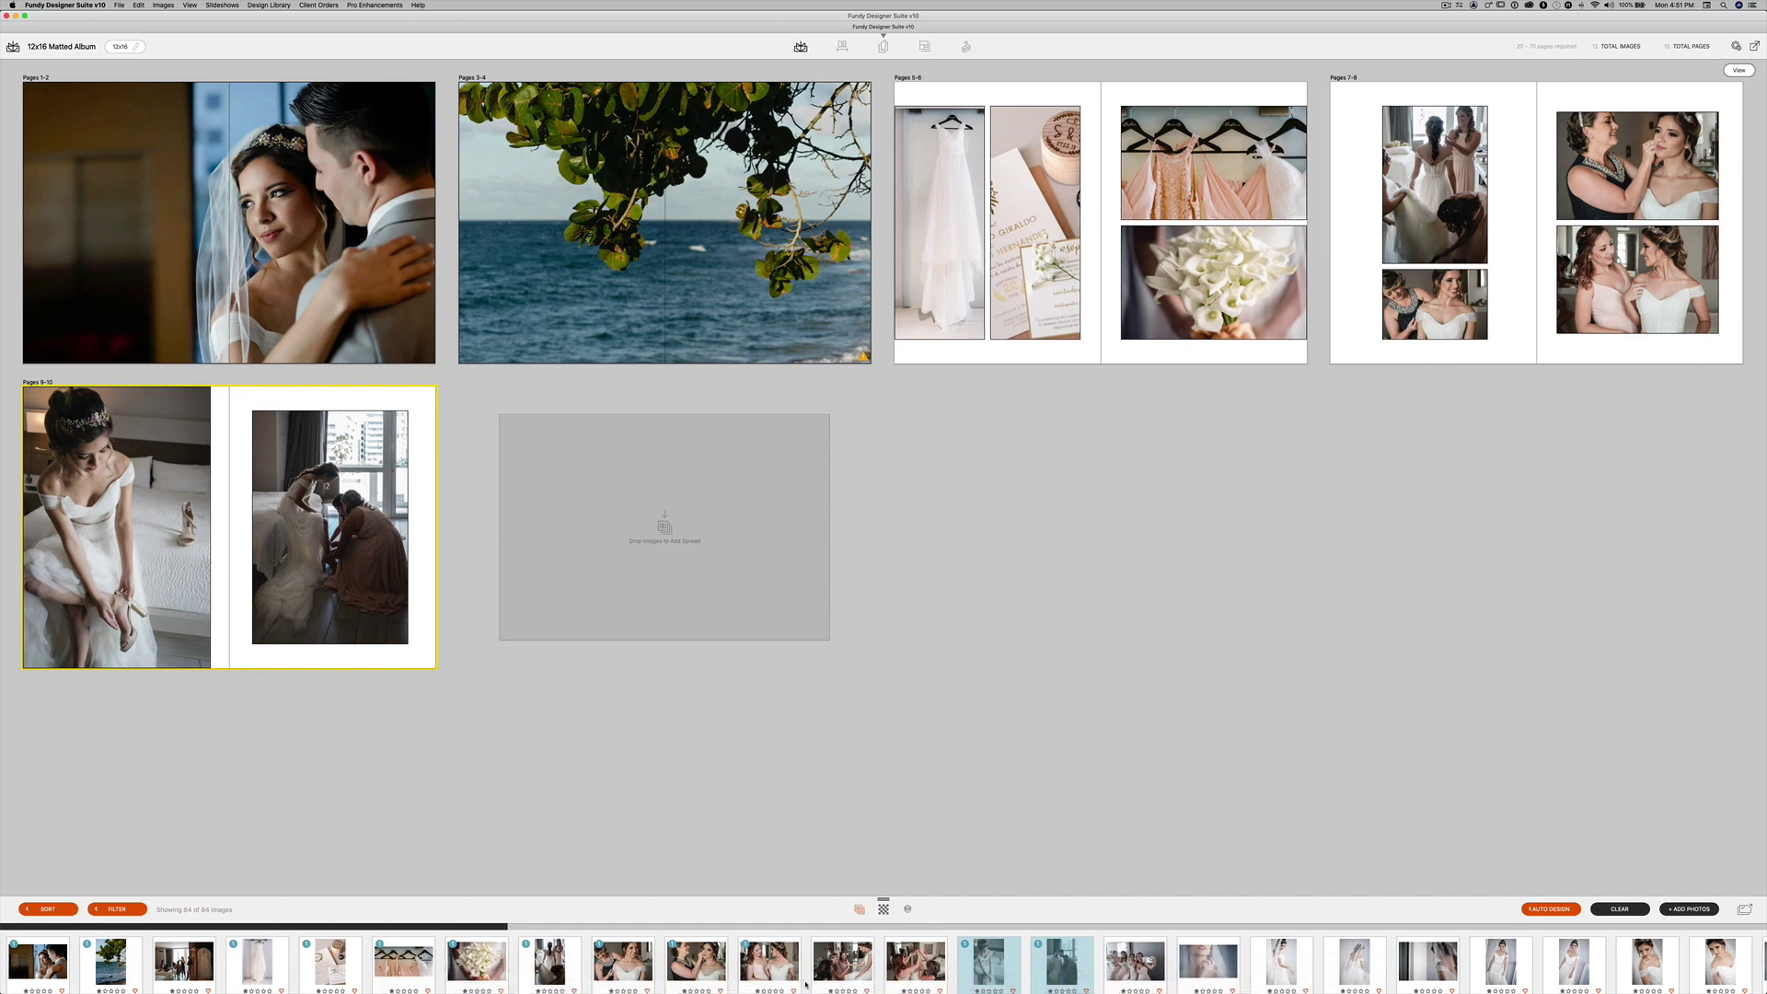
Create the pages 11-12 spread from the bride-and-bridesmaids hand-touching photo and the pages 13-14 spread from the bridesmaids' selfie photo.
drag(842, 961, 754, 589)
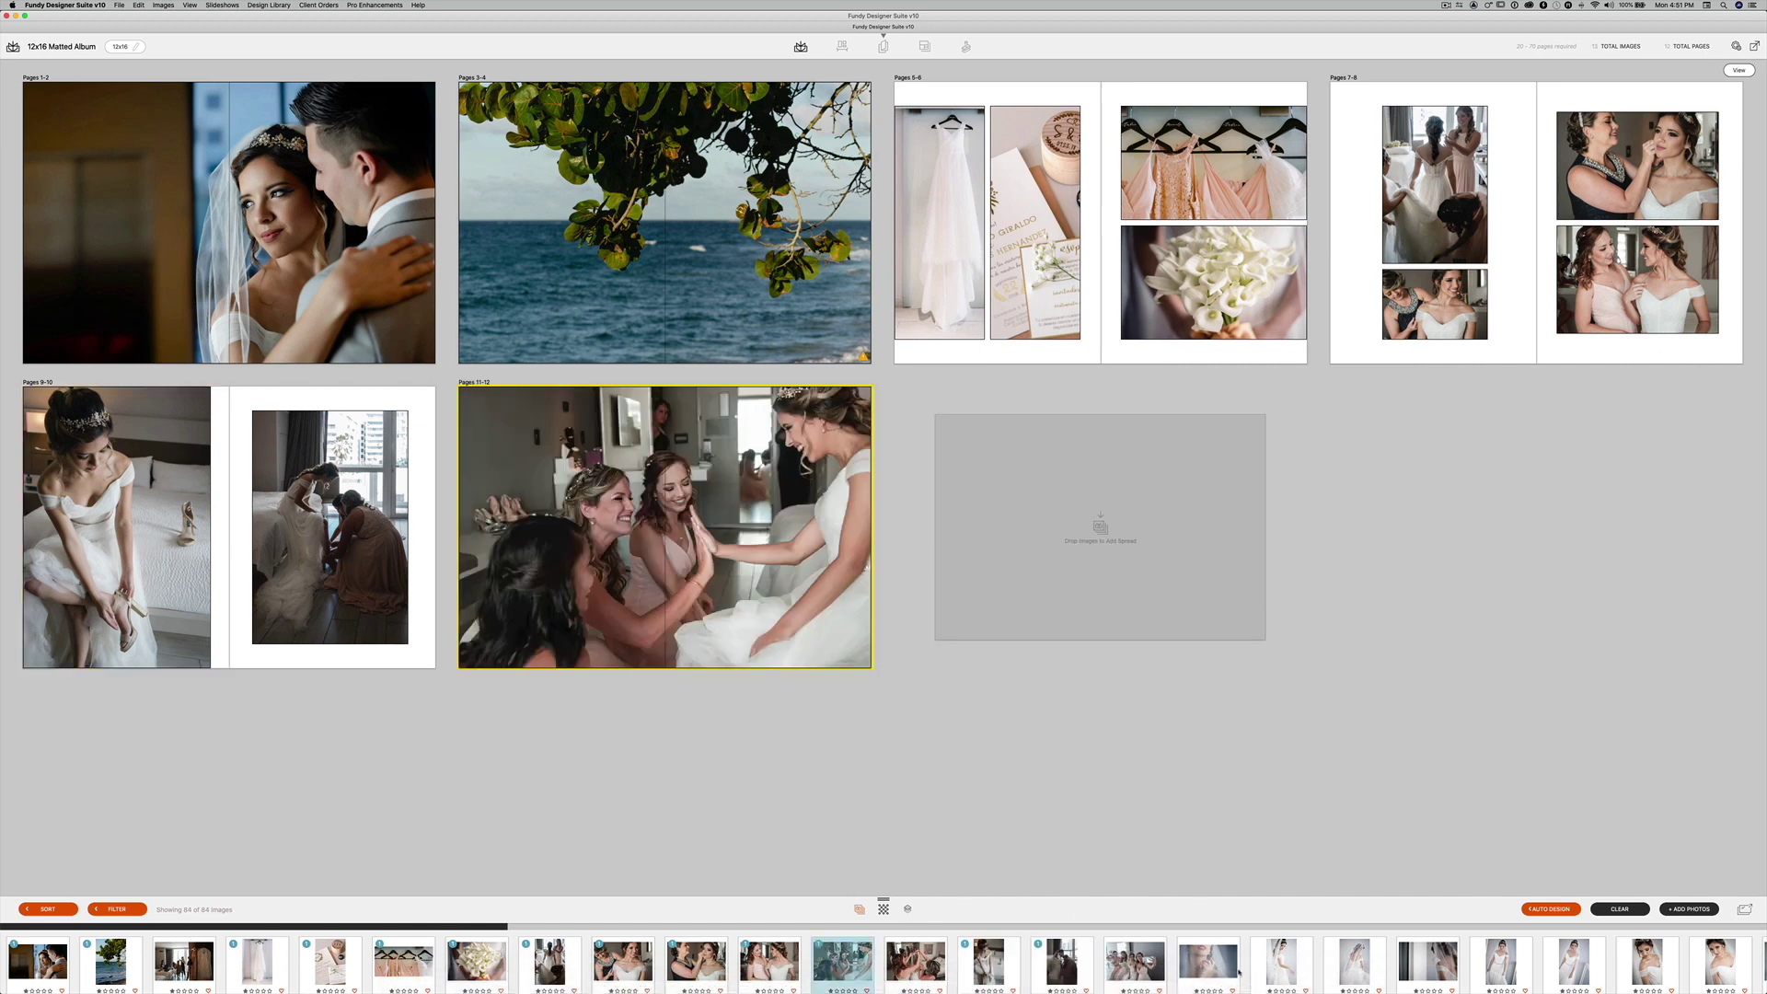
drag(1135, 962, 1141, 593)
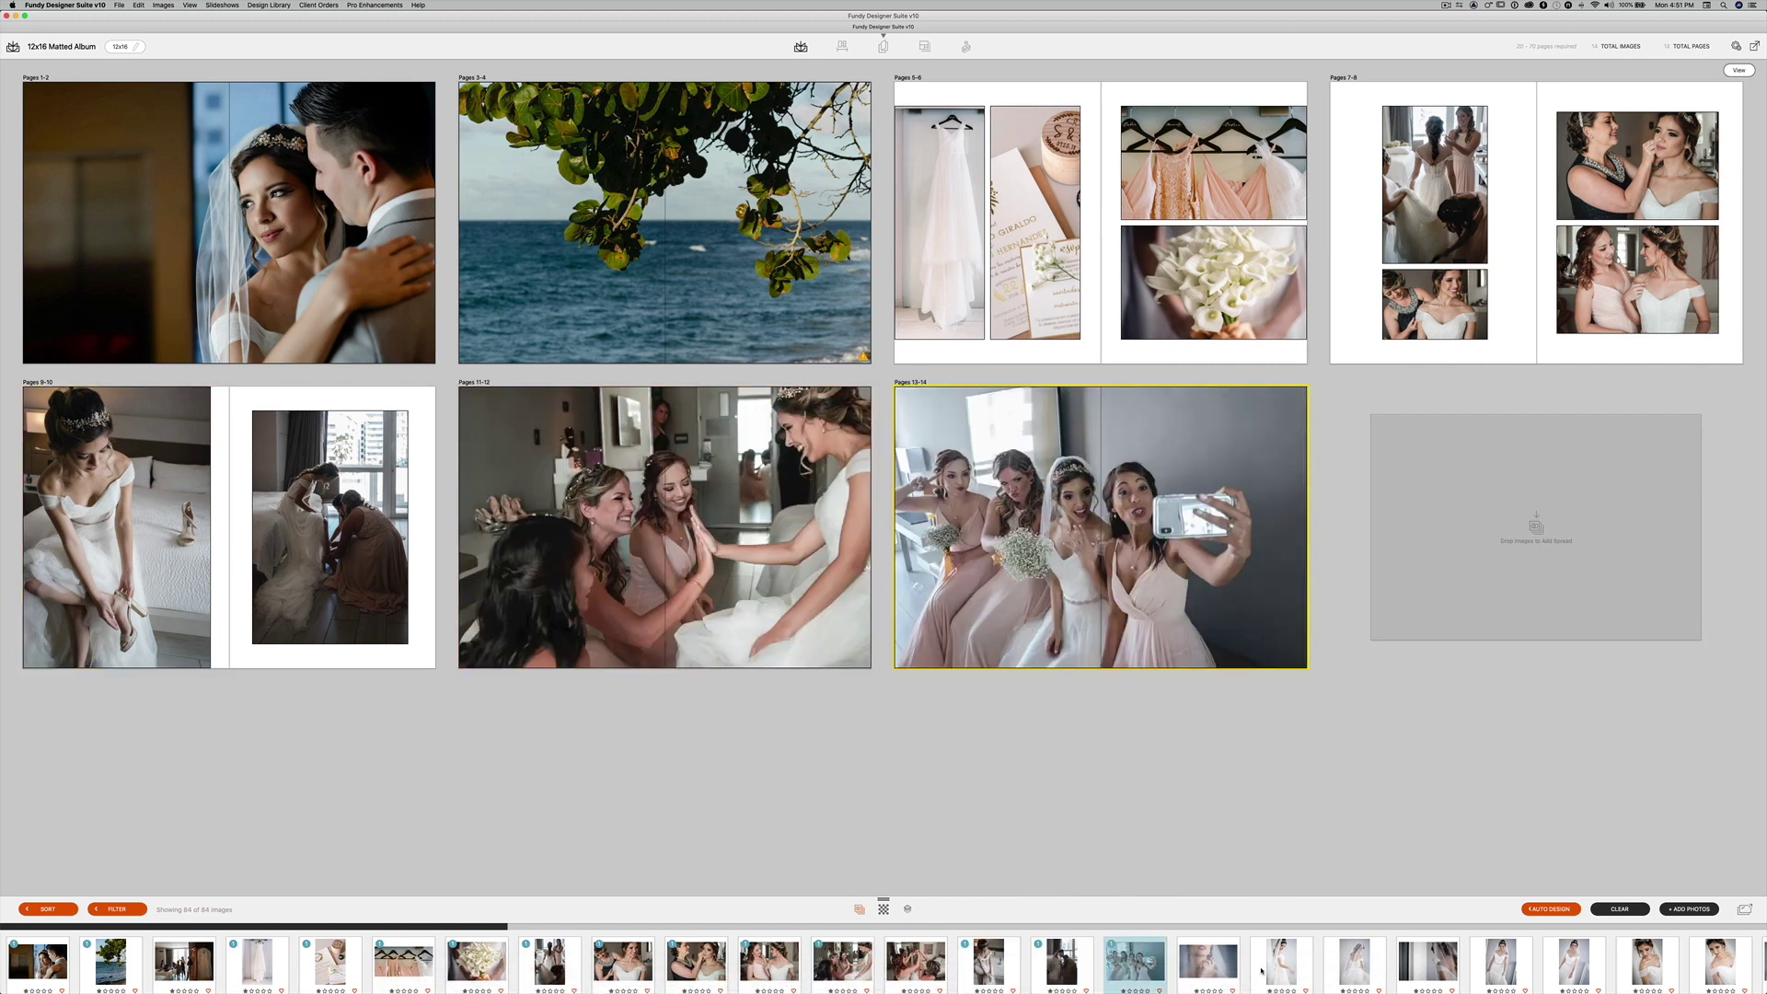
Create the pages 15-16 spread from the four upright portraits of the veiled bride, leaving out the landscape portrait between them.
click(1302, 970)
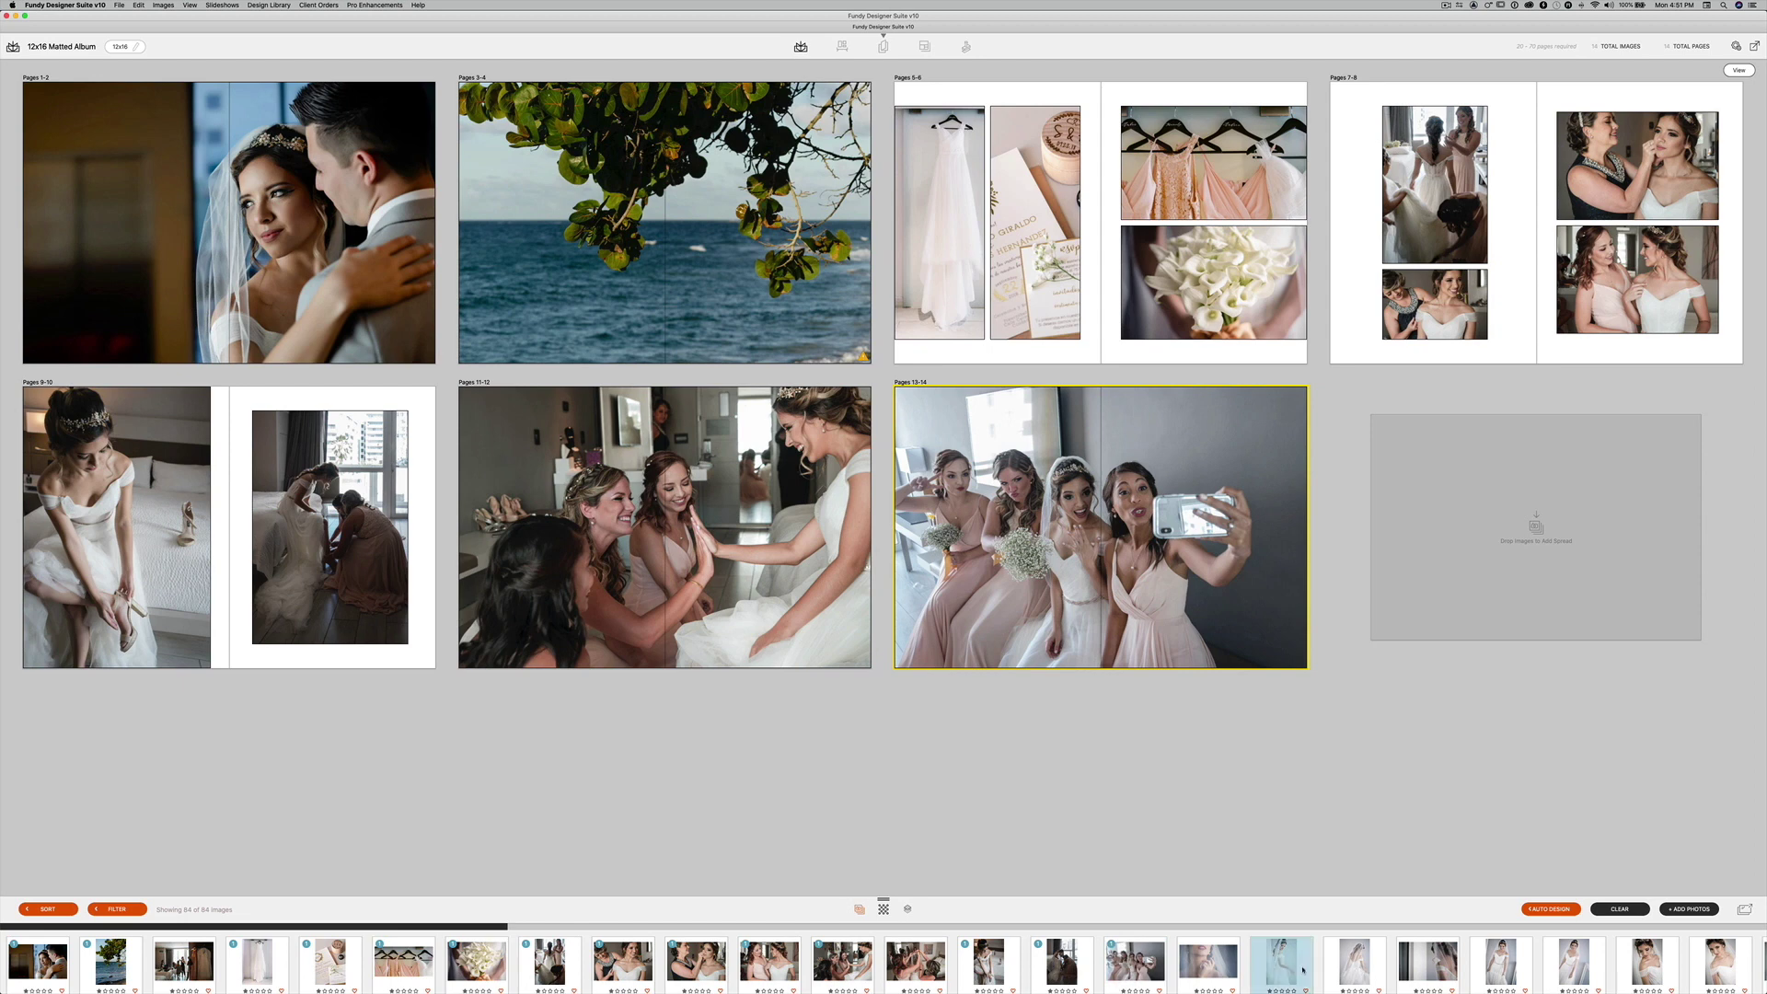
shift+click(1356, 968)
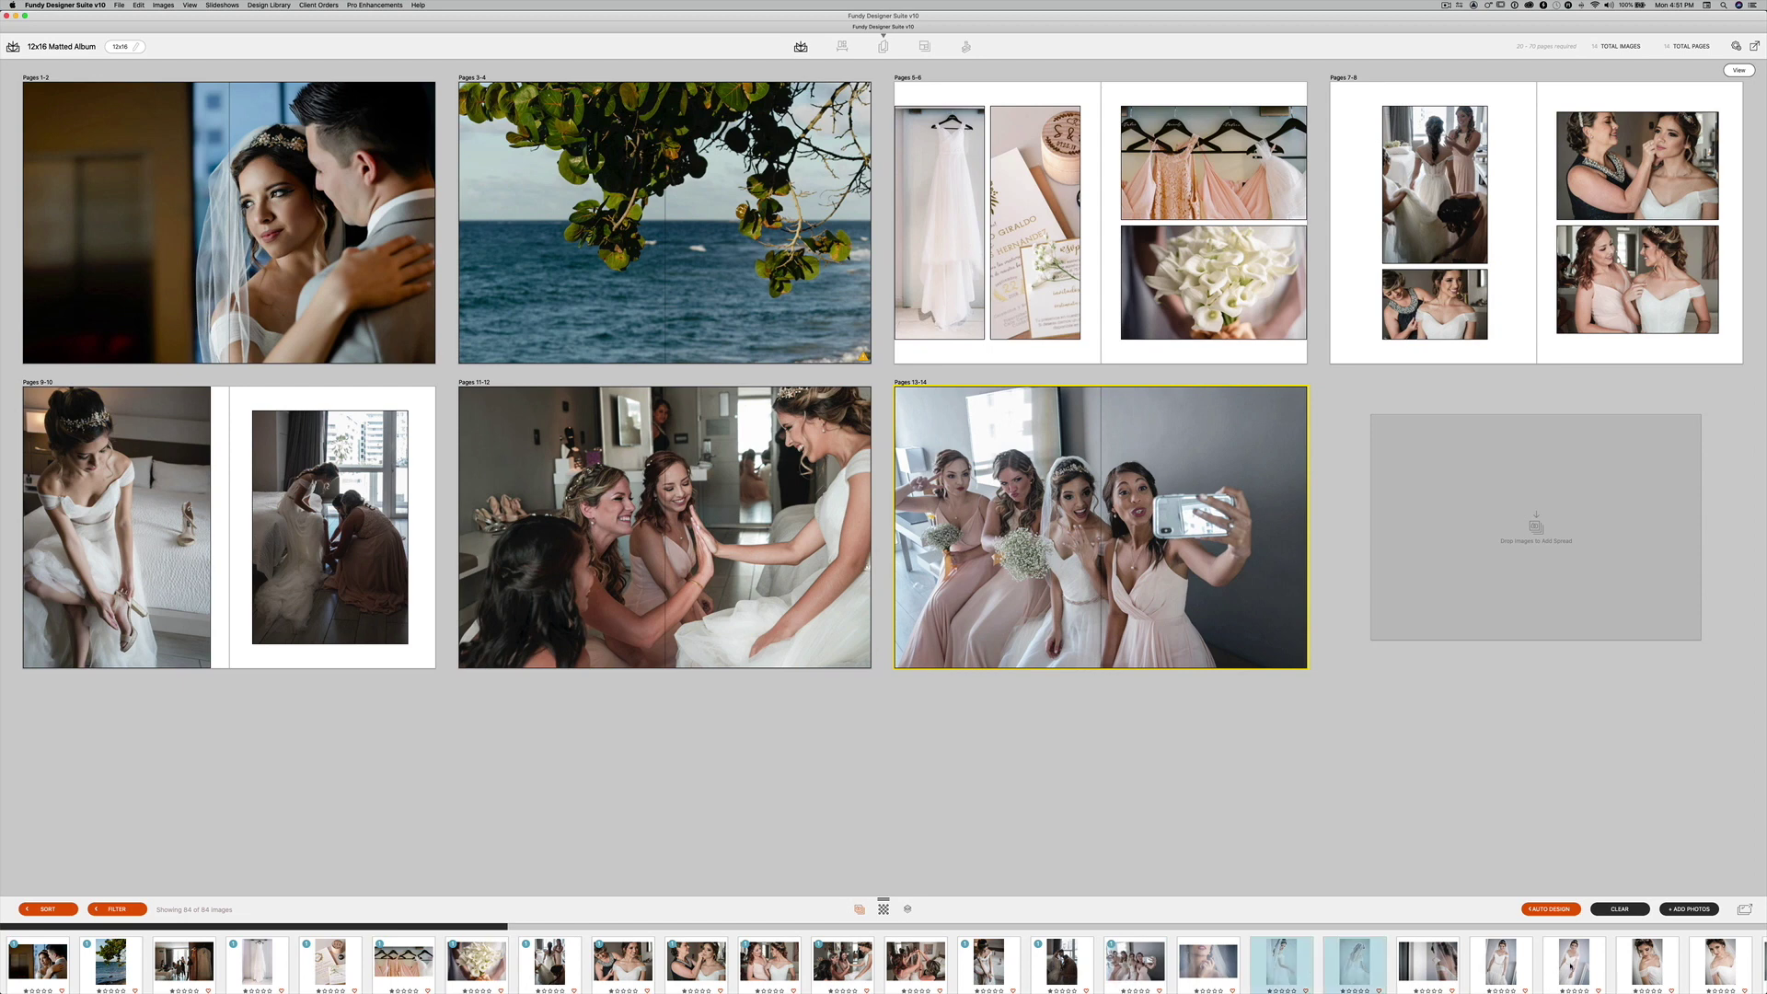
super+click(1500, 962)
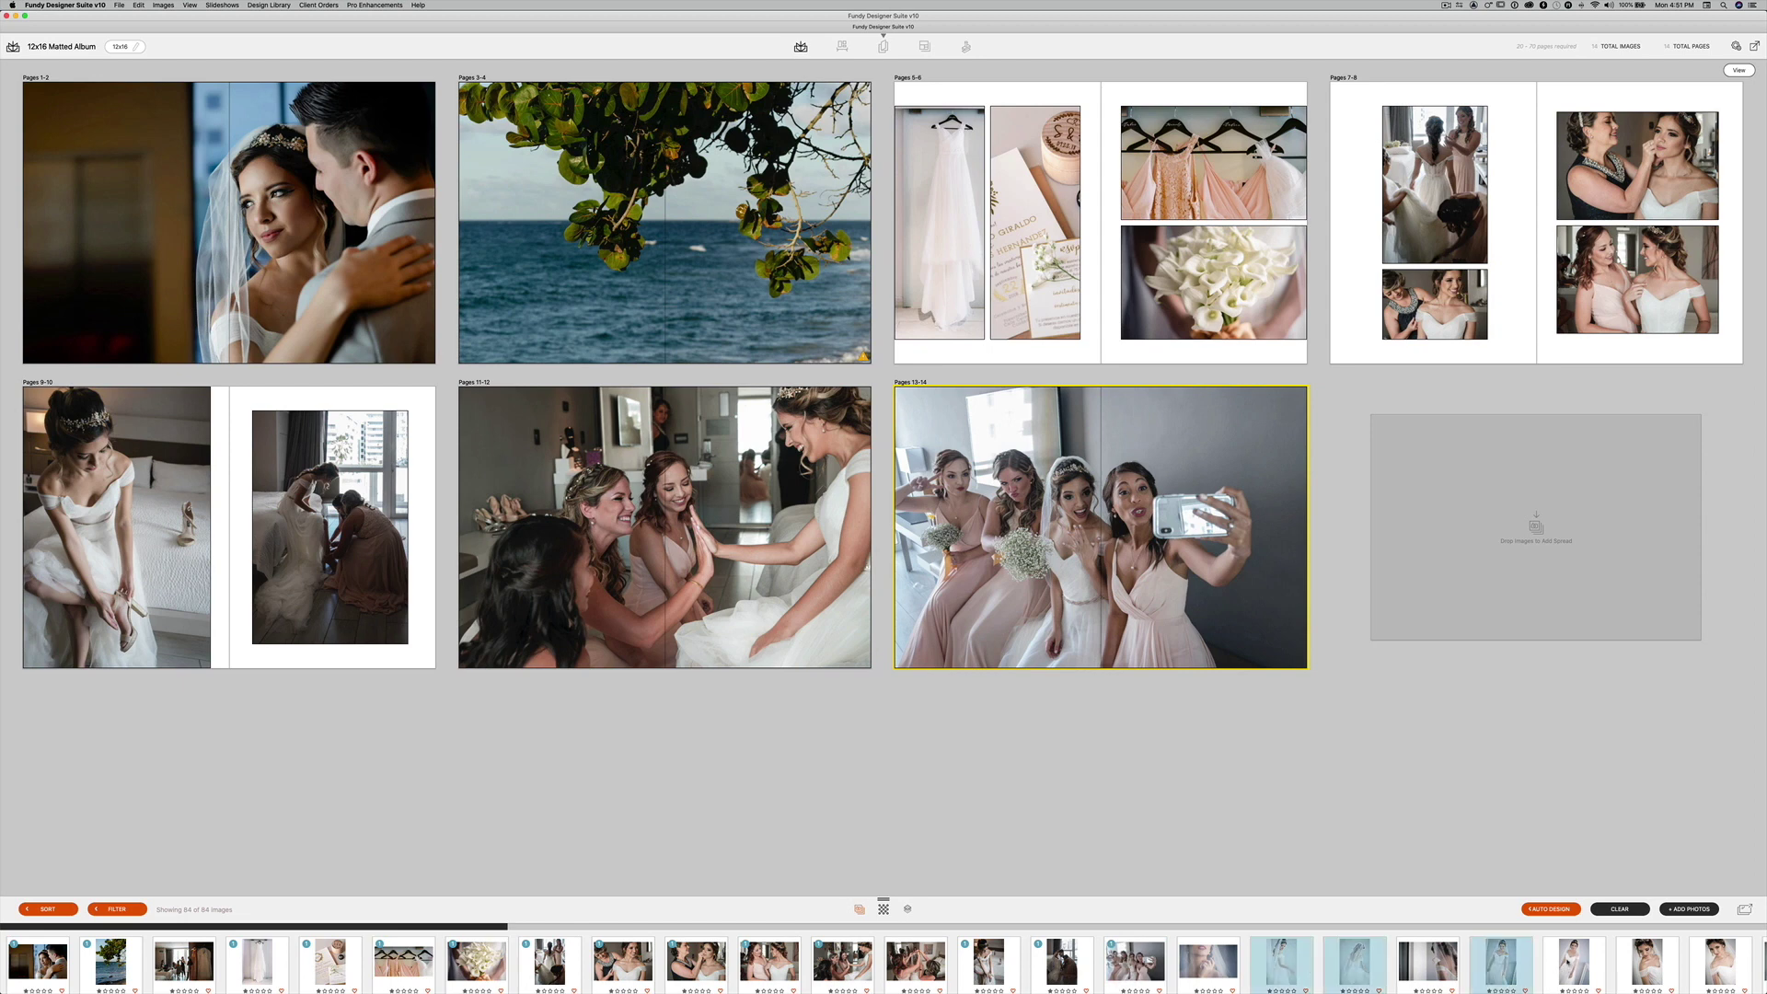
super+click(1573, 961)
drag(1574, 962, 1545, 515)
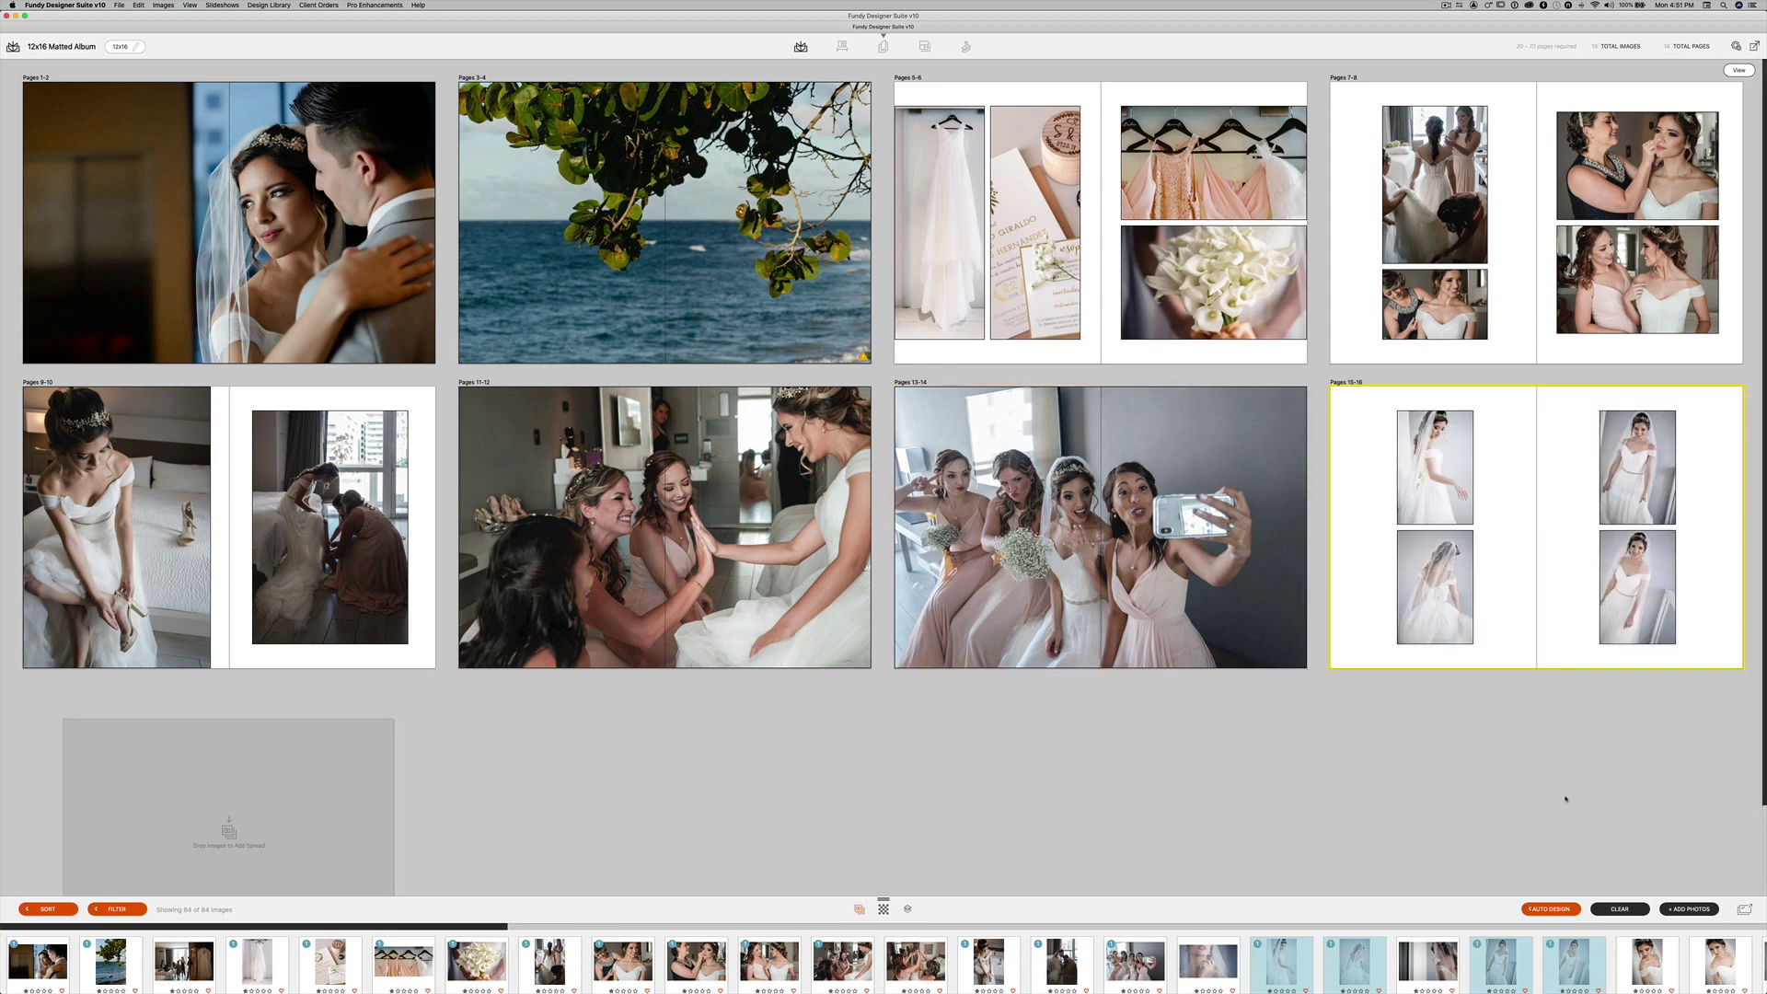
Create the pages 17-18 spread from the close-up photo of the bride's lips, ring and veil.
scroll(1472, 931, right, 1)
scroll(1473, 957, right, 10)
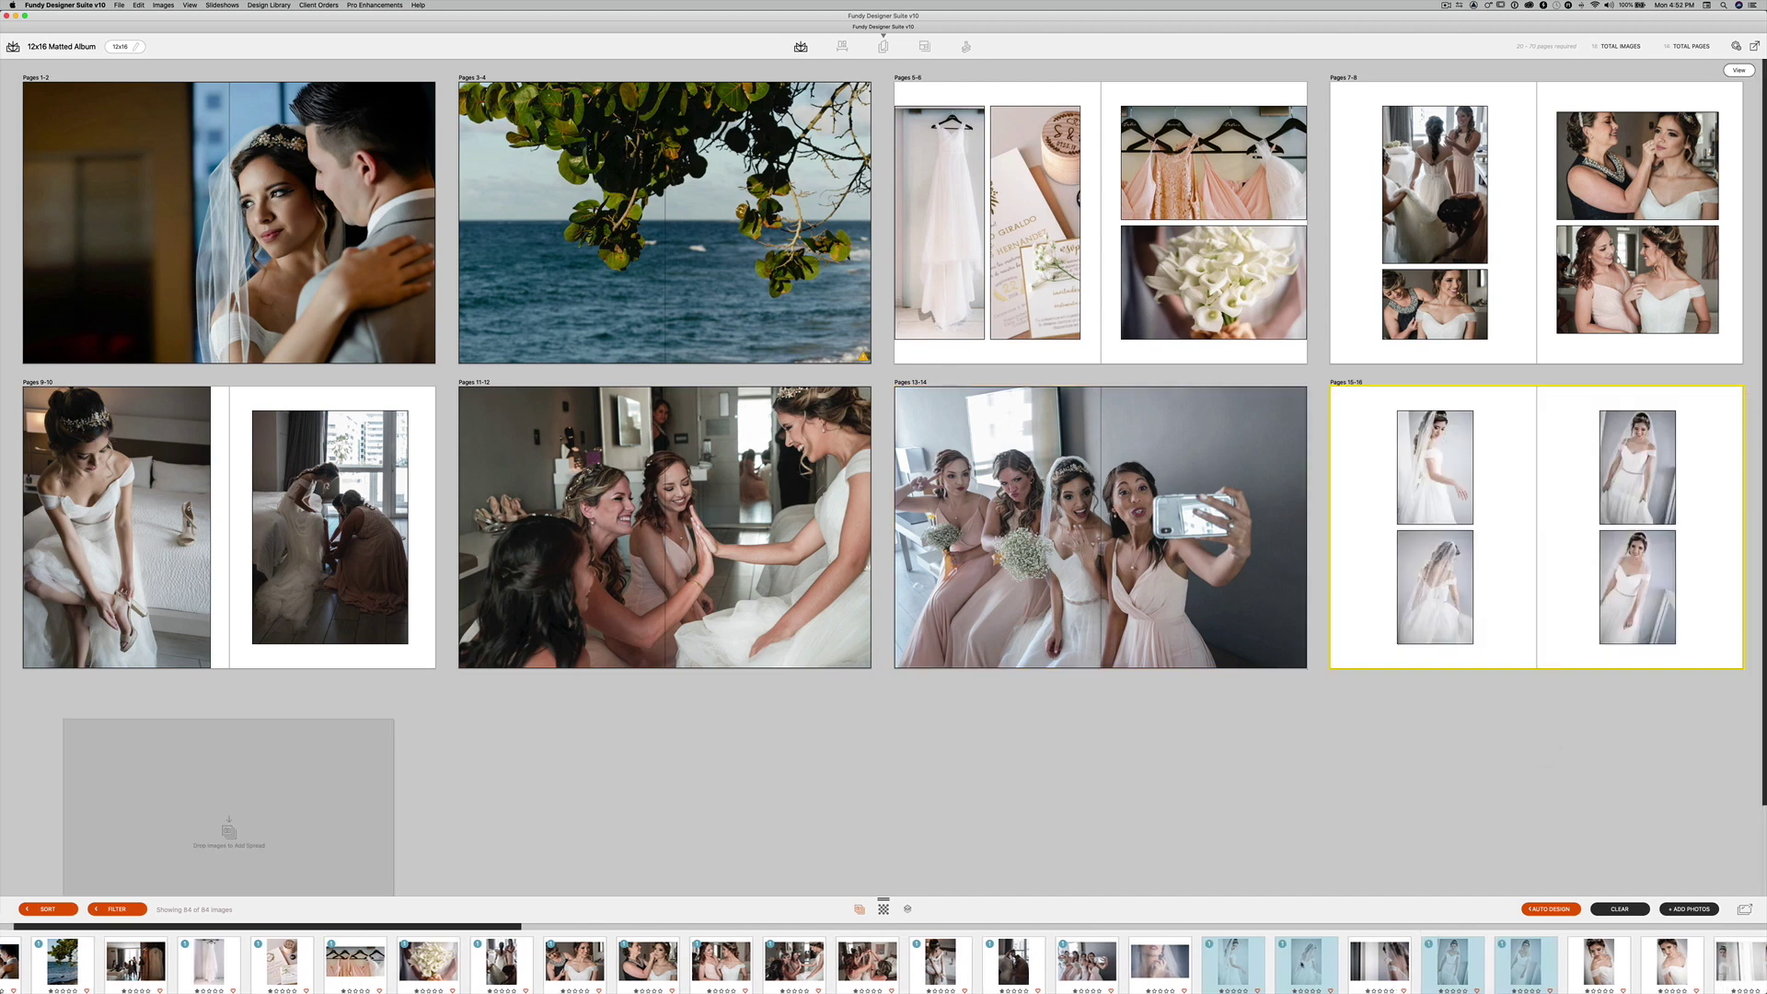
drag(937, 962, 321, 844)
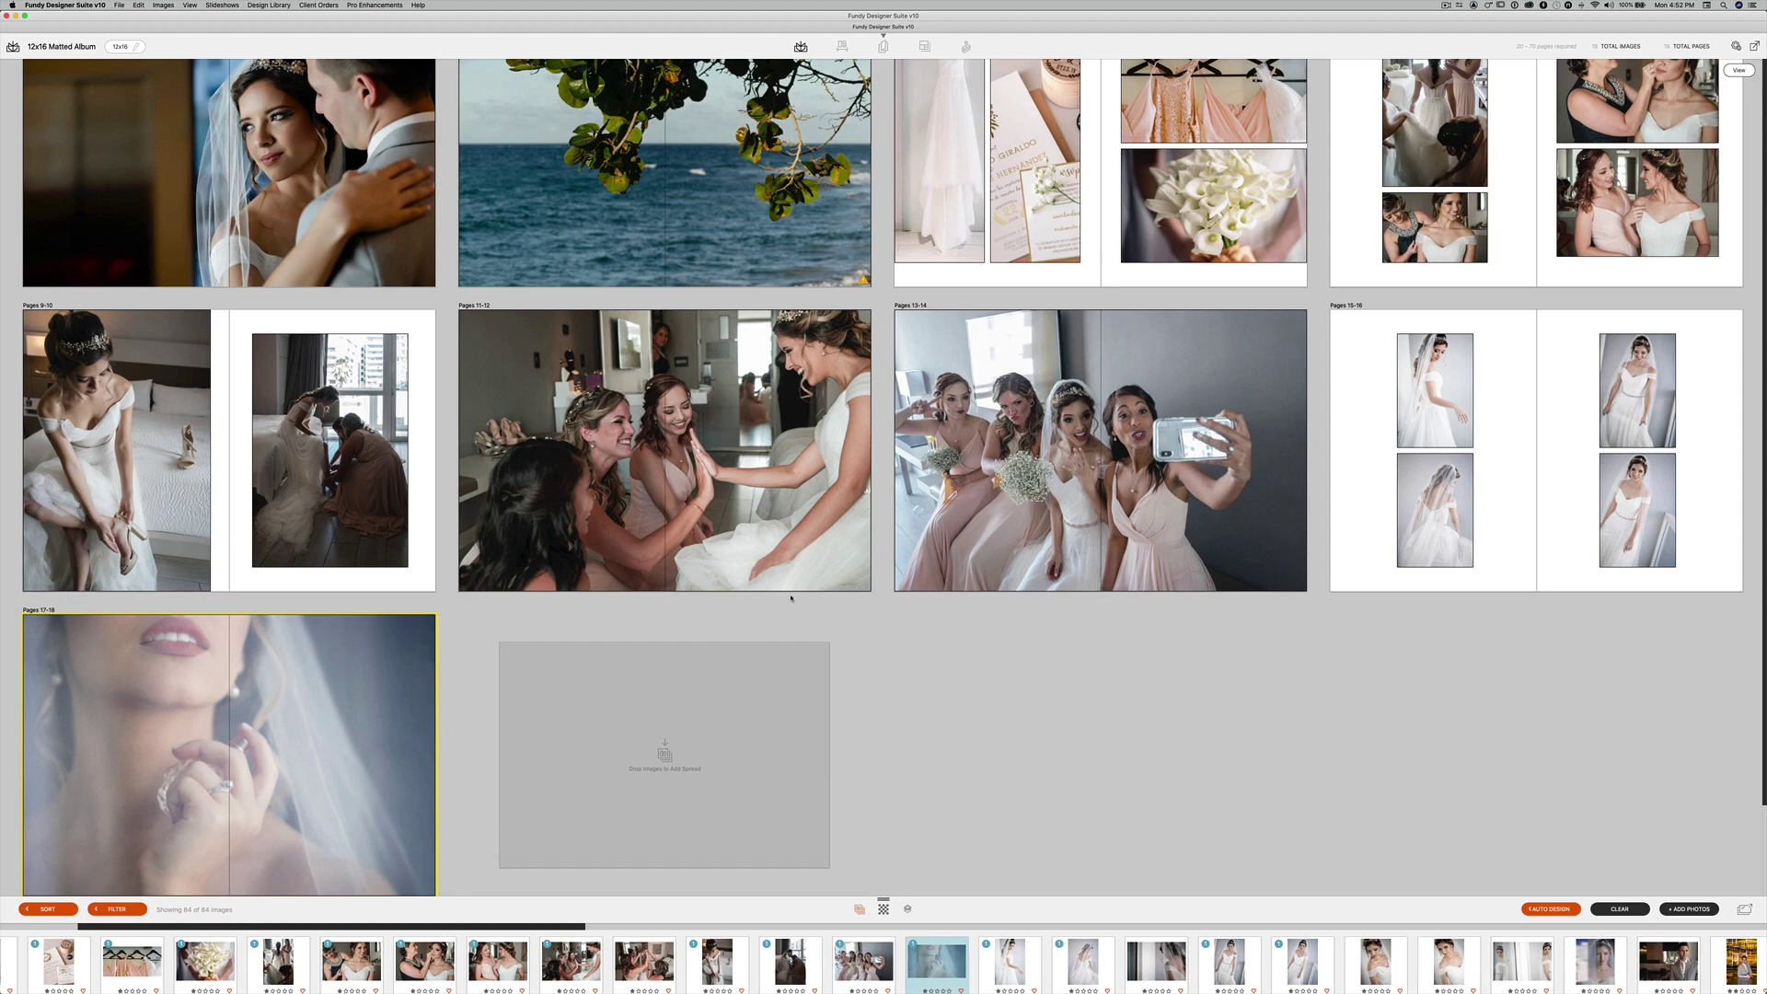
Apply the Graphi Matted V New layout with one landscape photo on the left page and three on the right to pages 5-6.
scroll(1012, 368, up, 2)
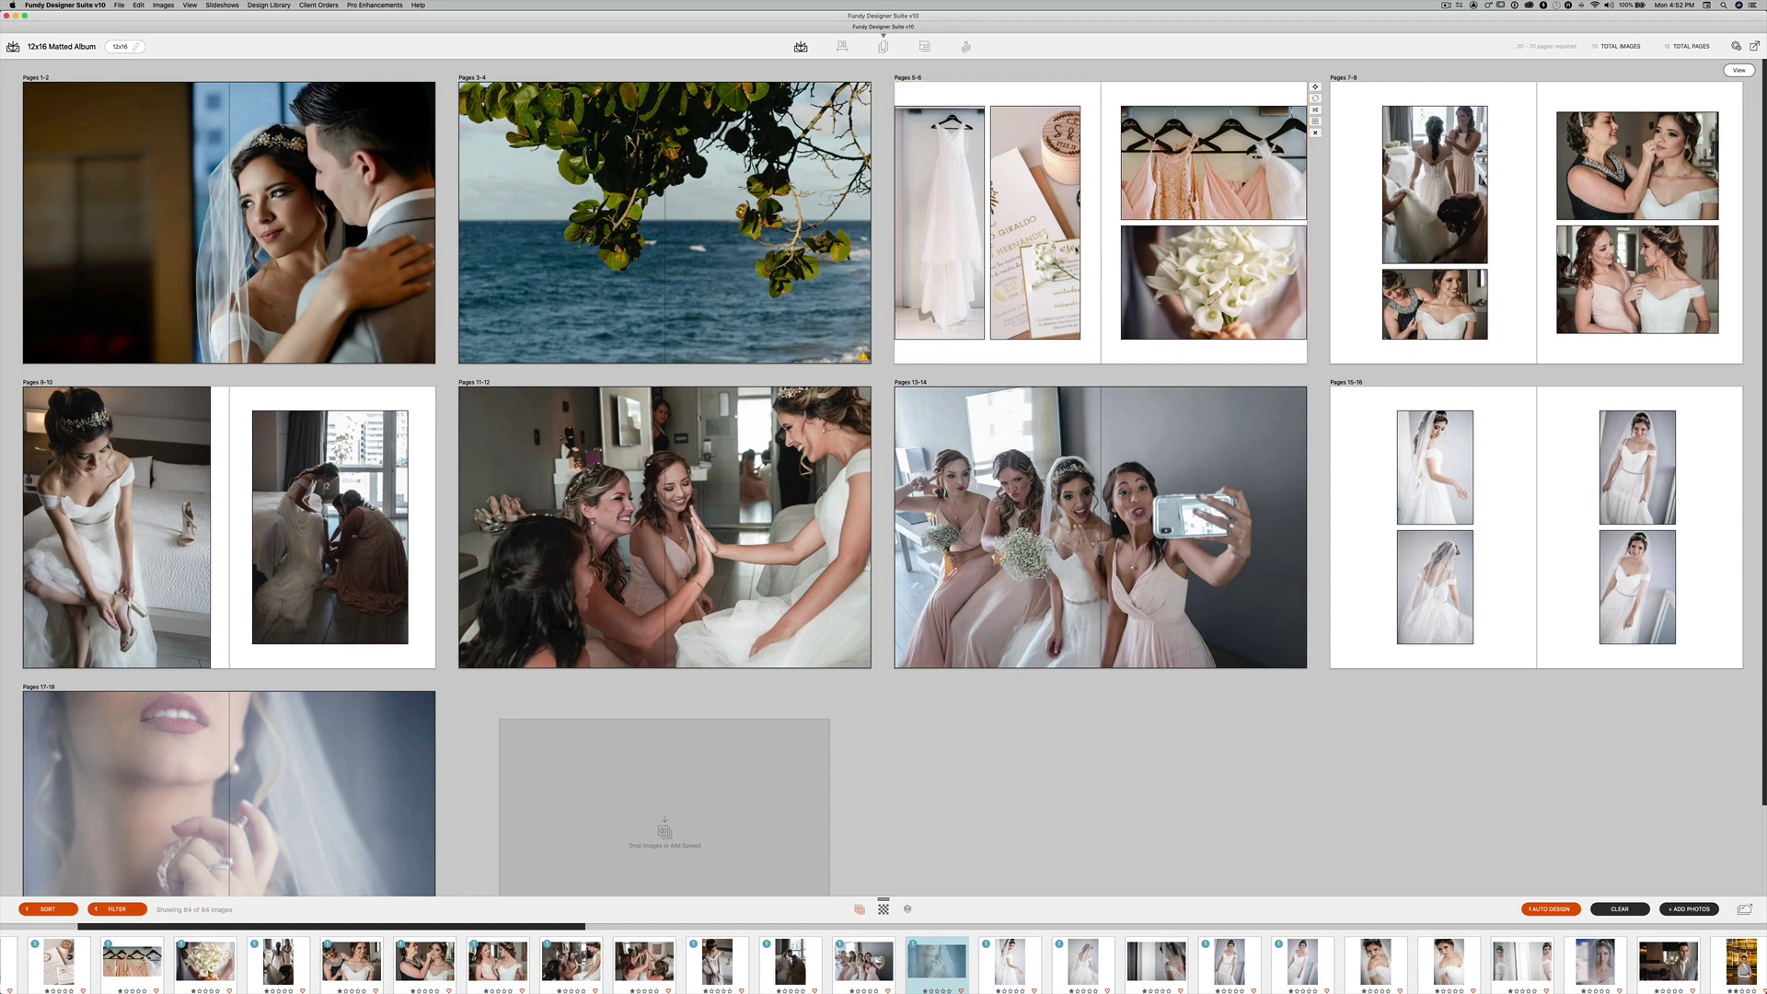
double_click(1075, 249)
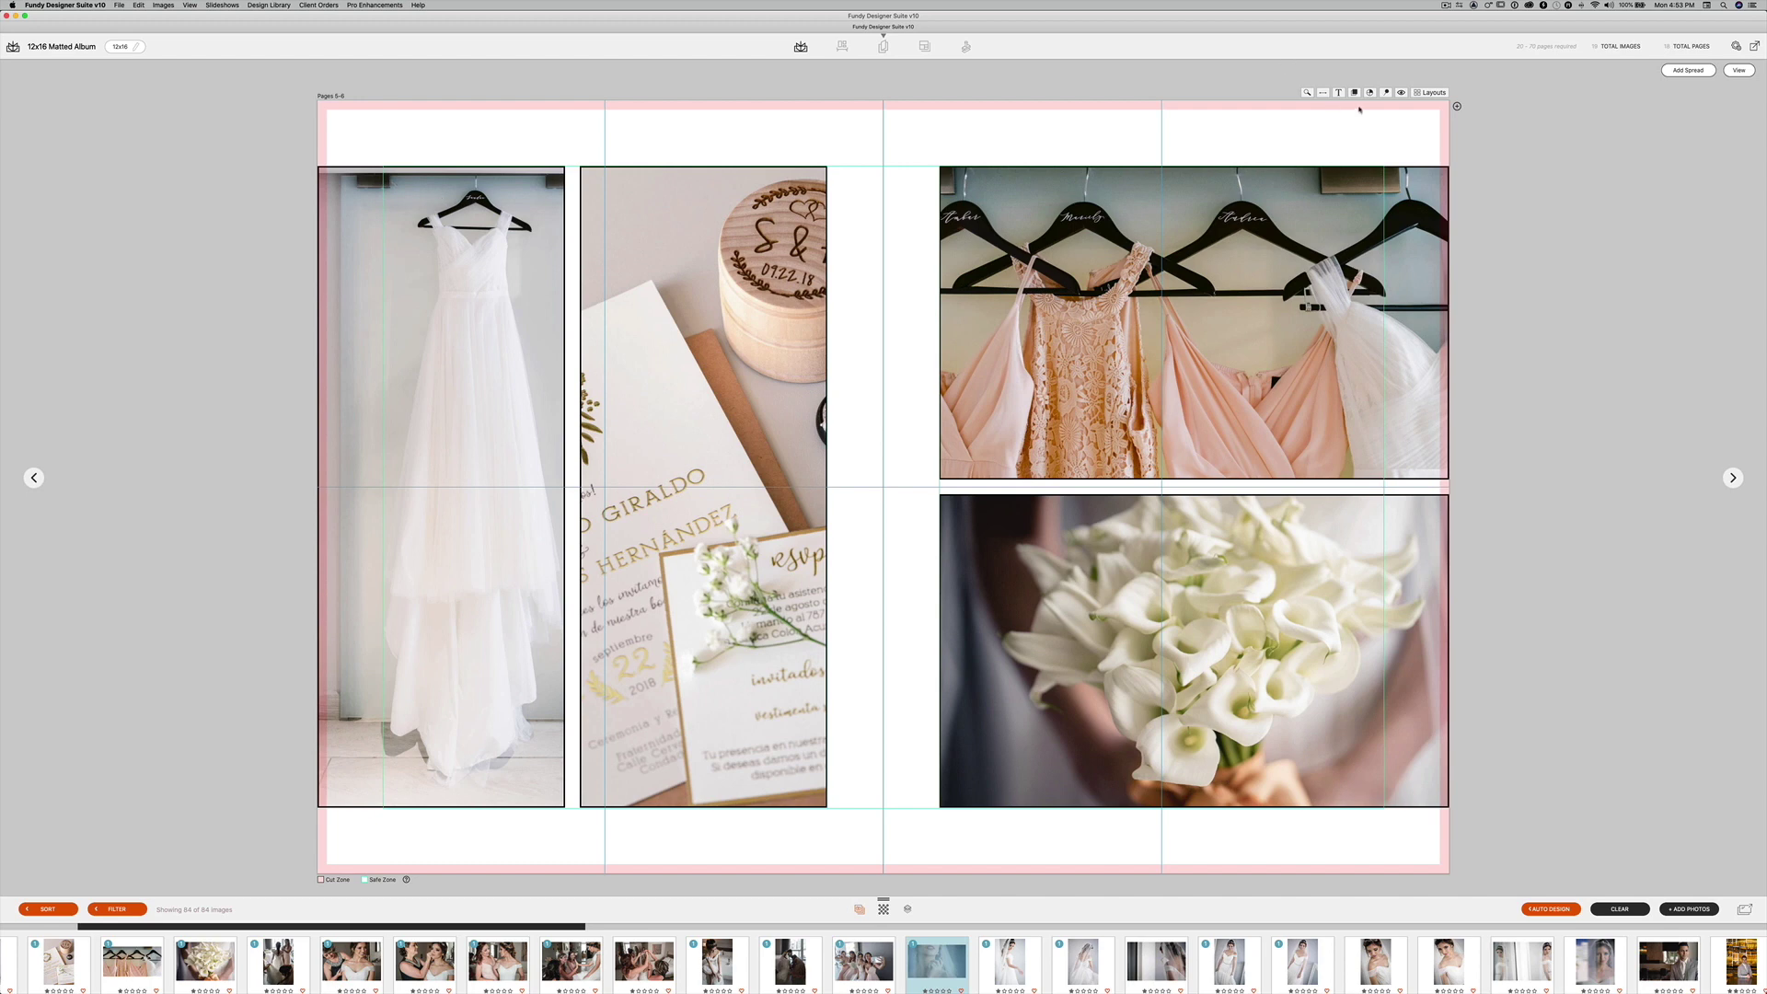
click(1429, 93)
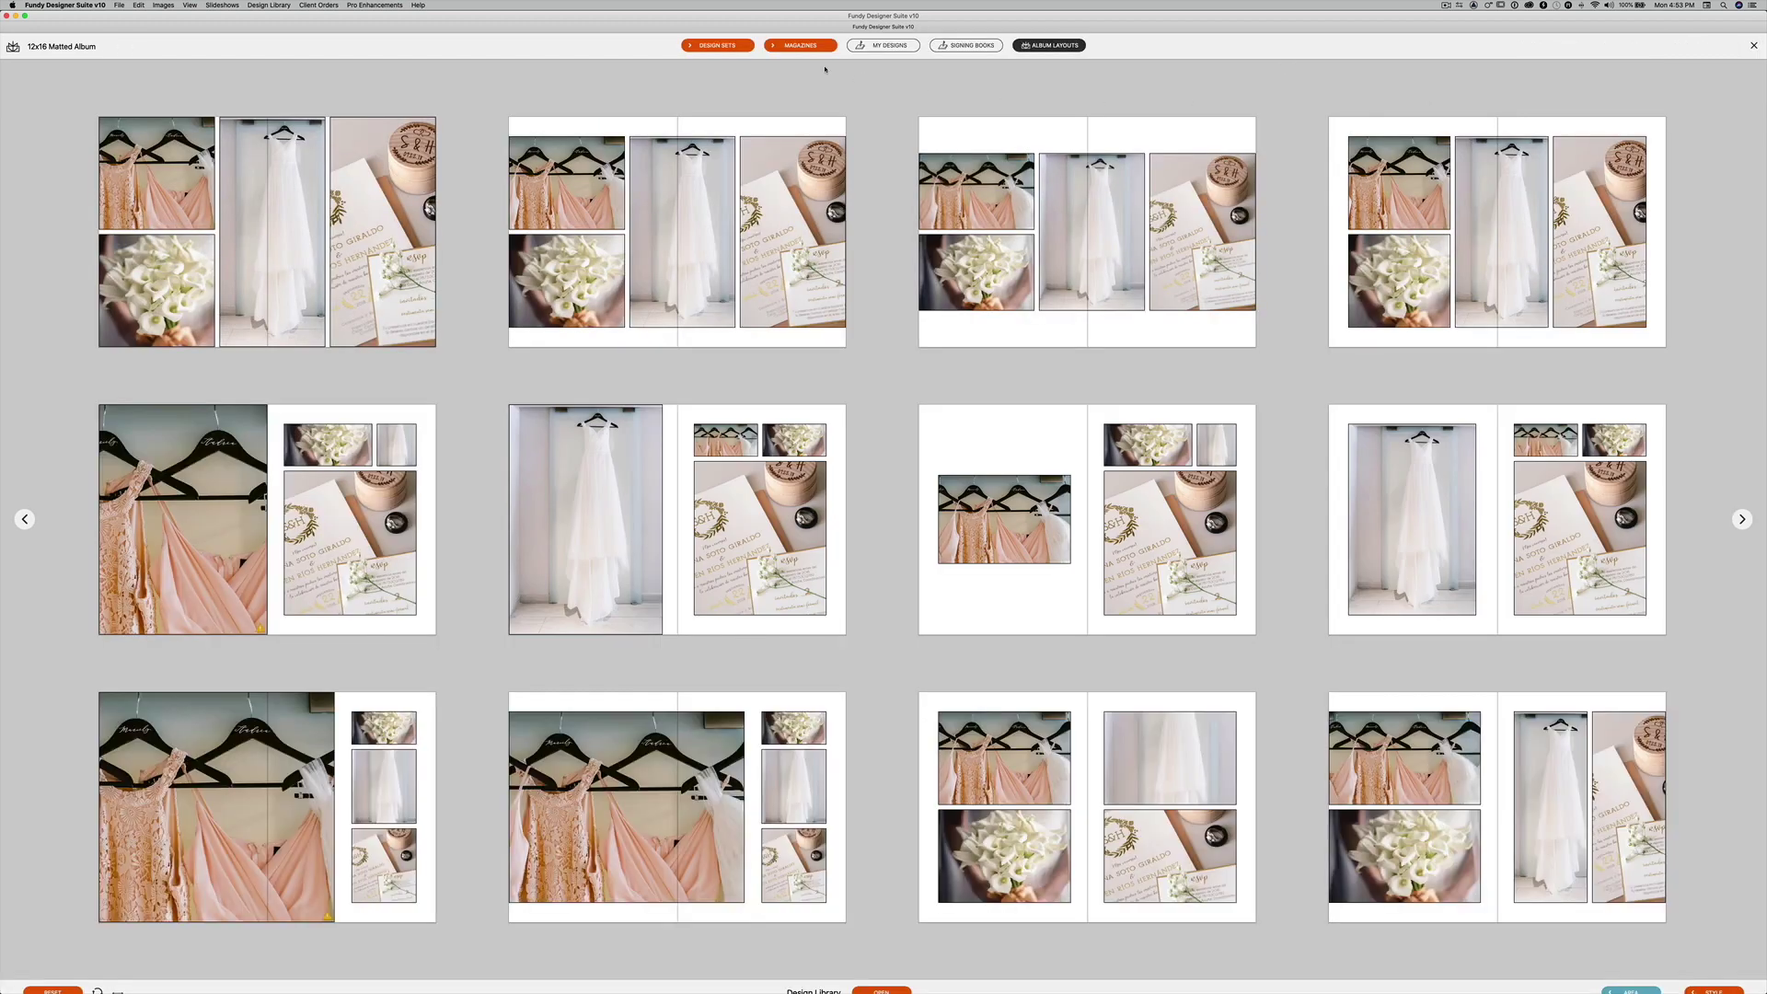
click(704, 47)
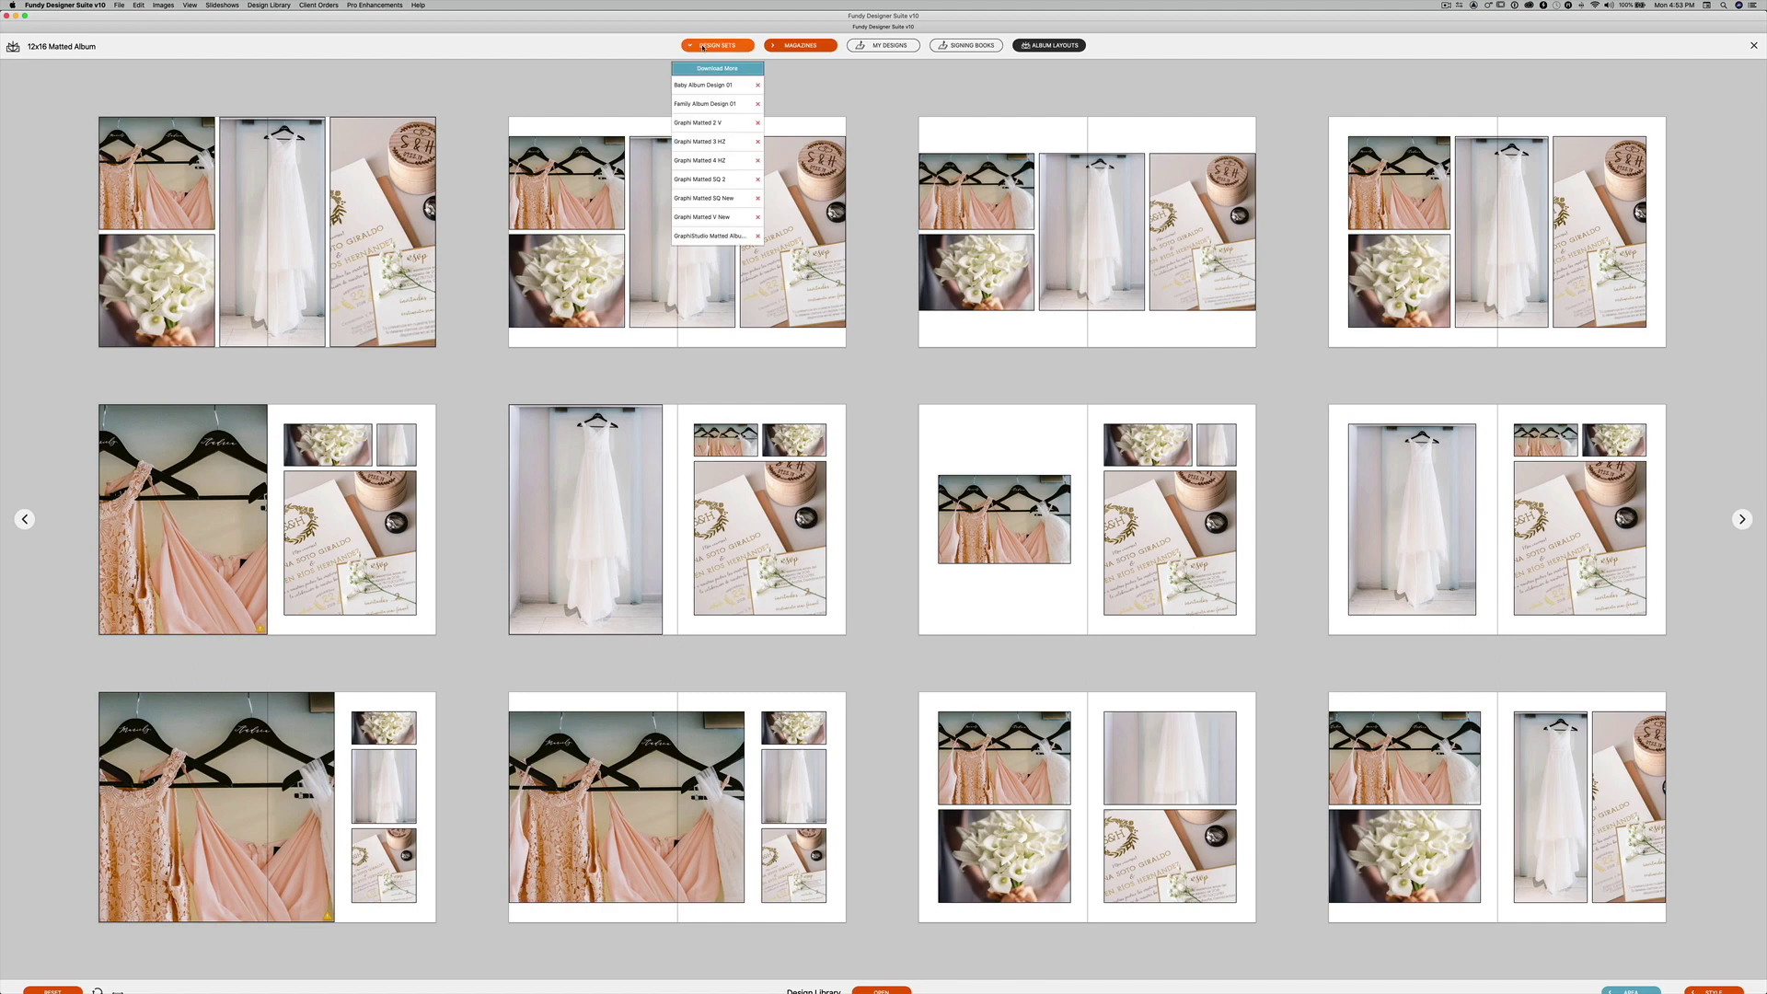
click(716, 219)
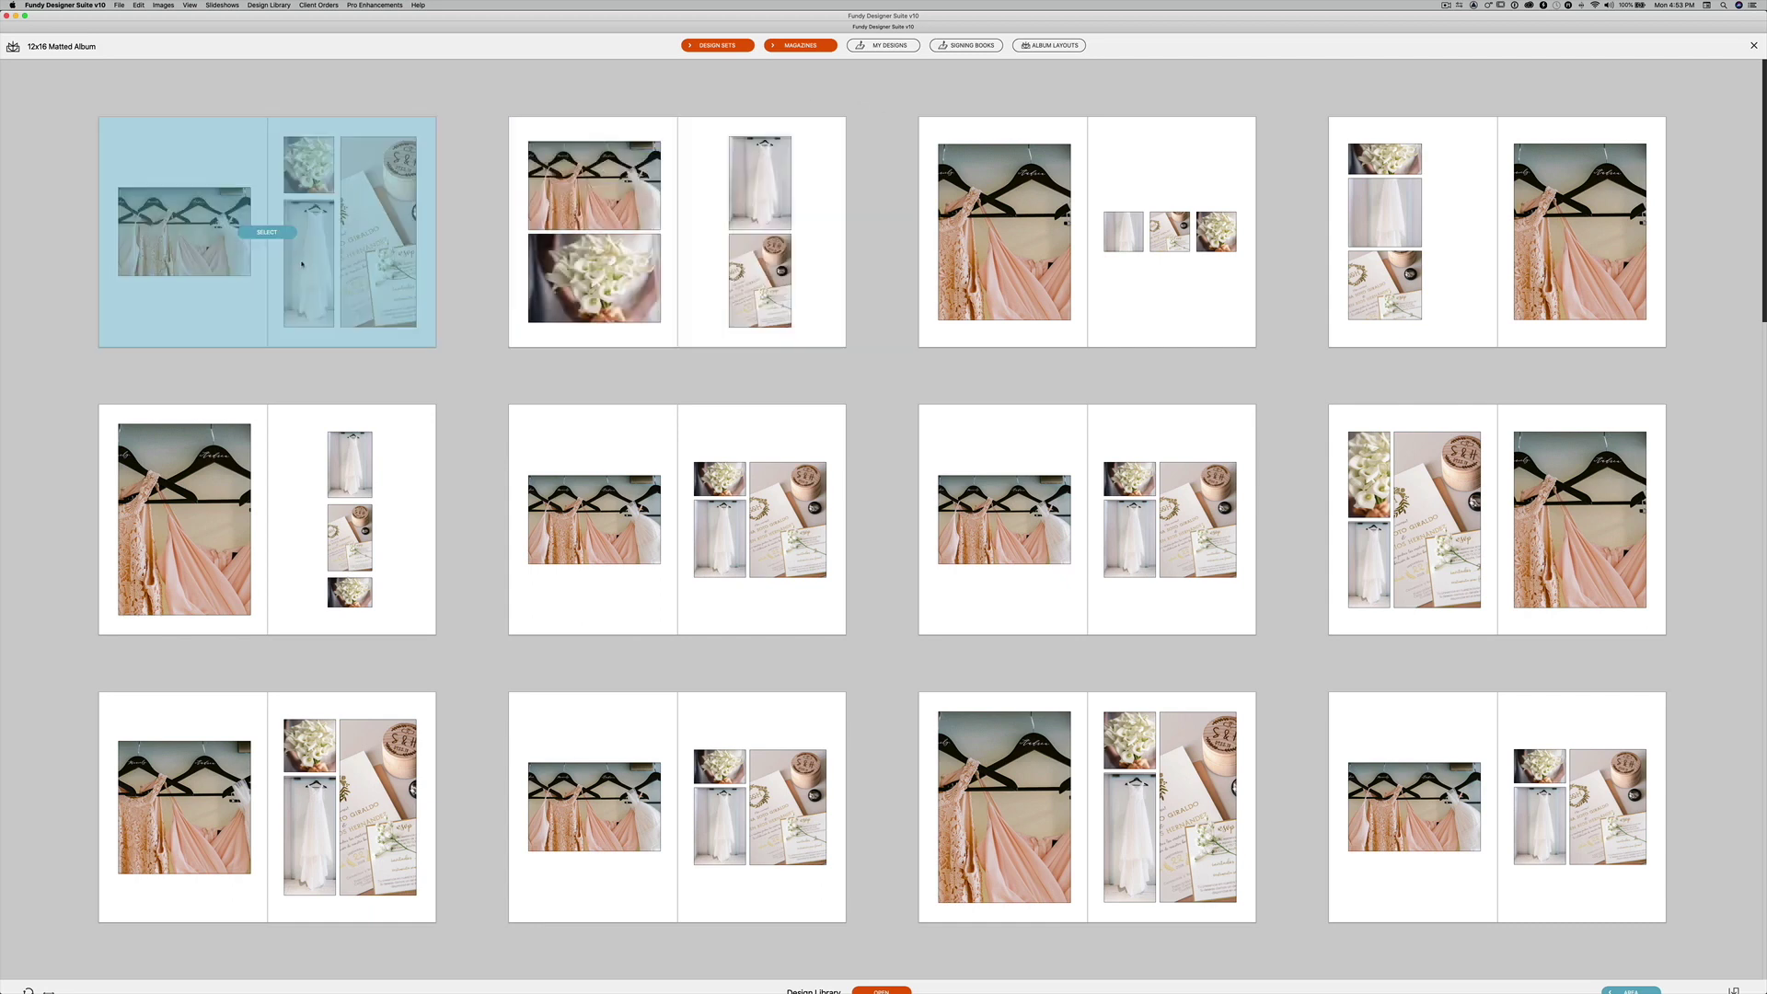
mouse_move(970, 257)
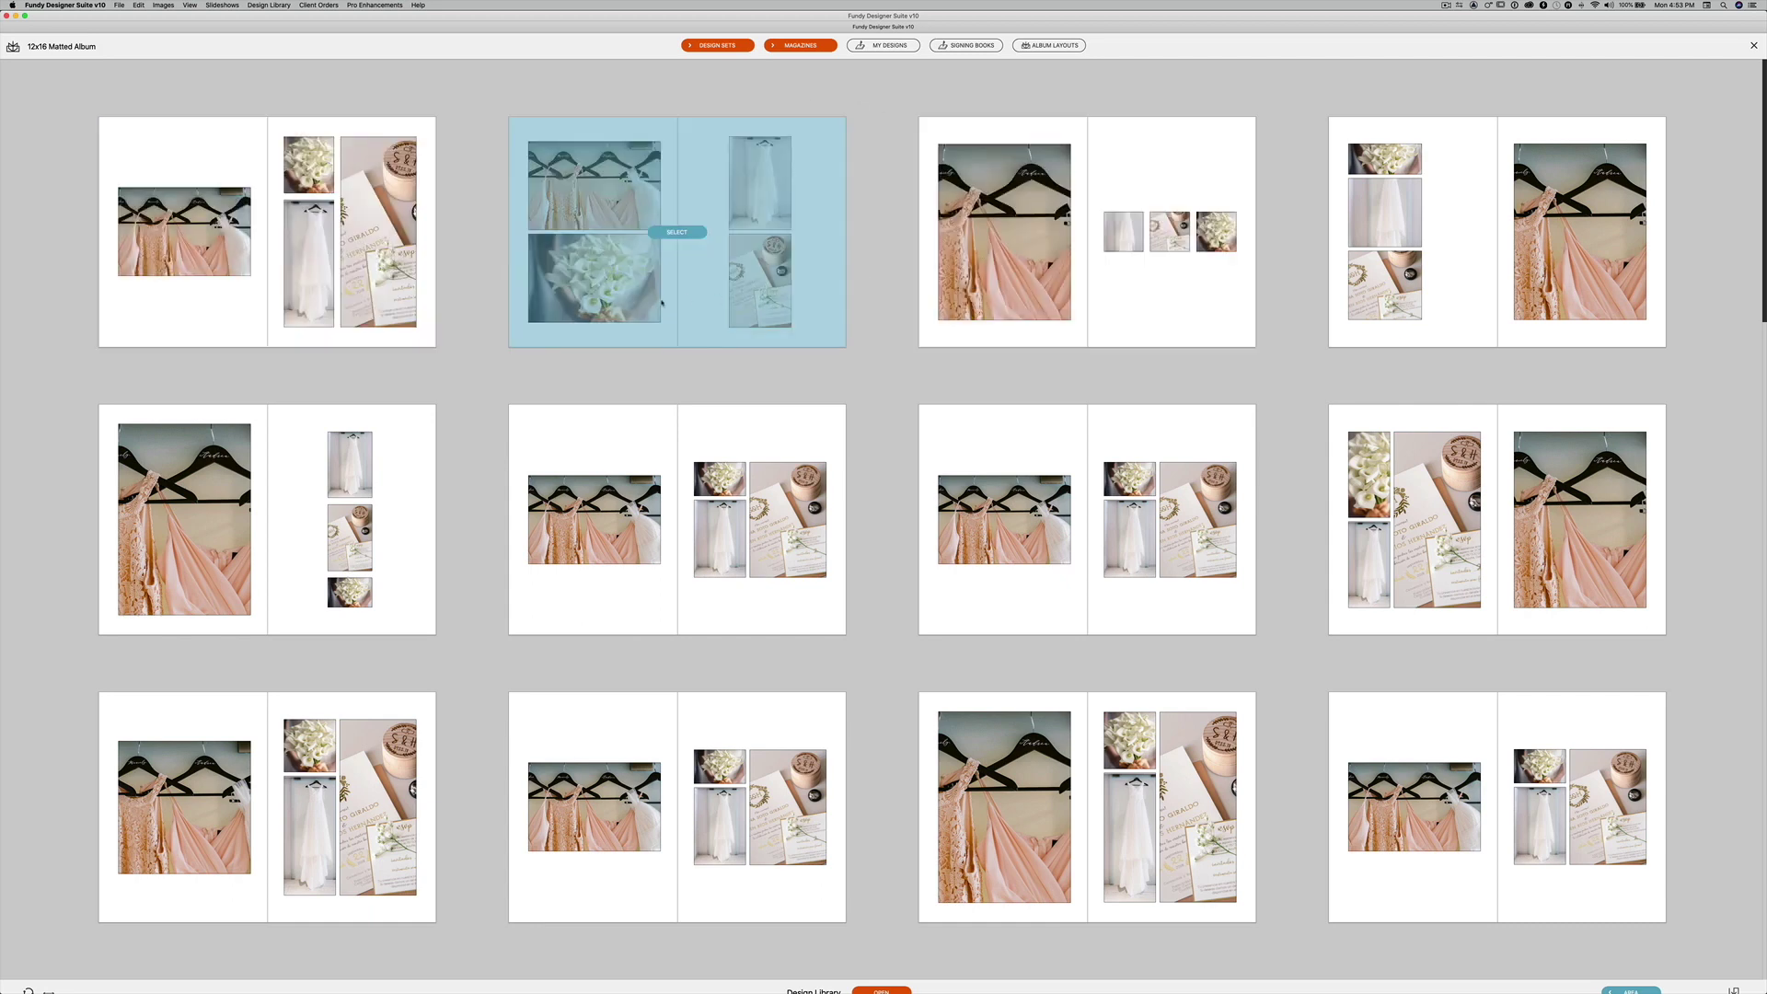
click(347, 273)
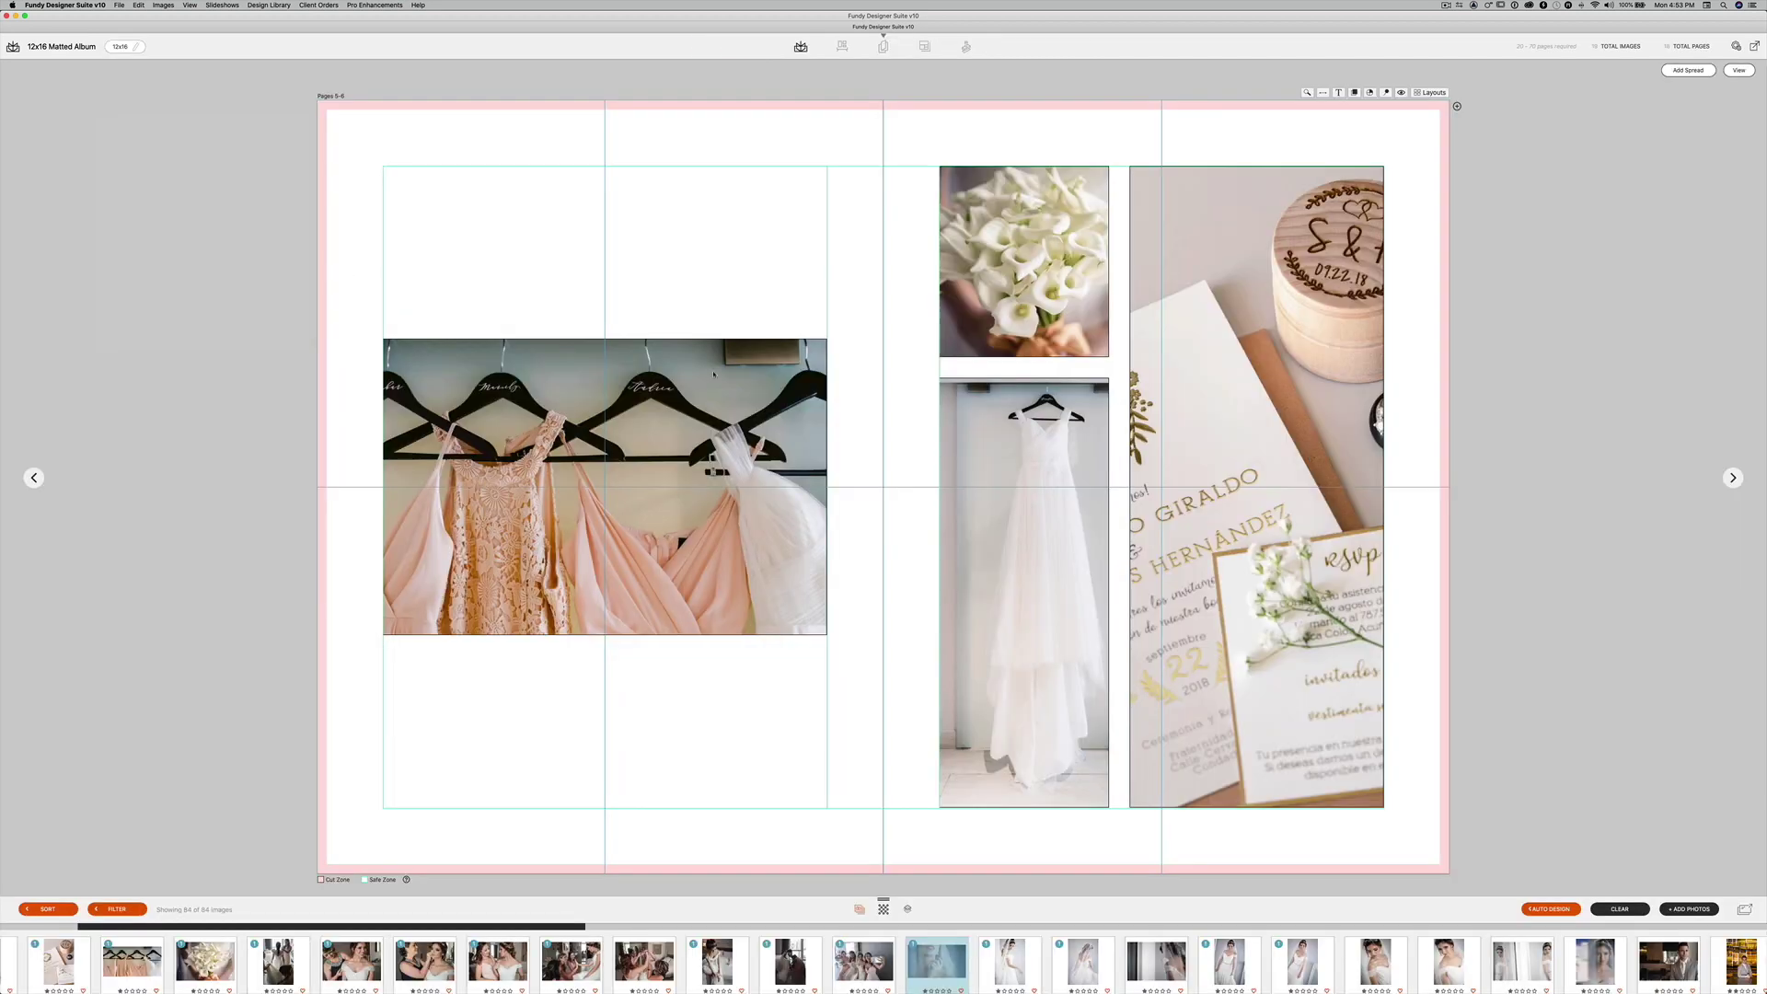
Swap the hanging wedding dress photo into the left page of pages 5-6 and fit the three right-page photos without cropping.
drag(691, 509, 964, 552)
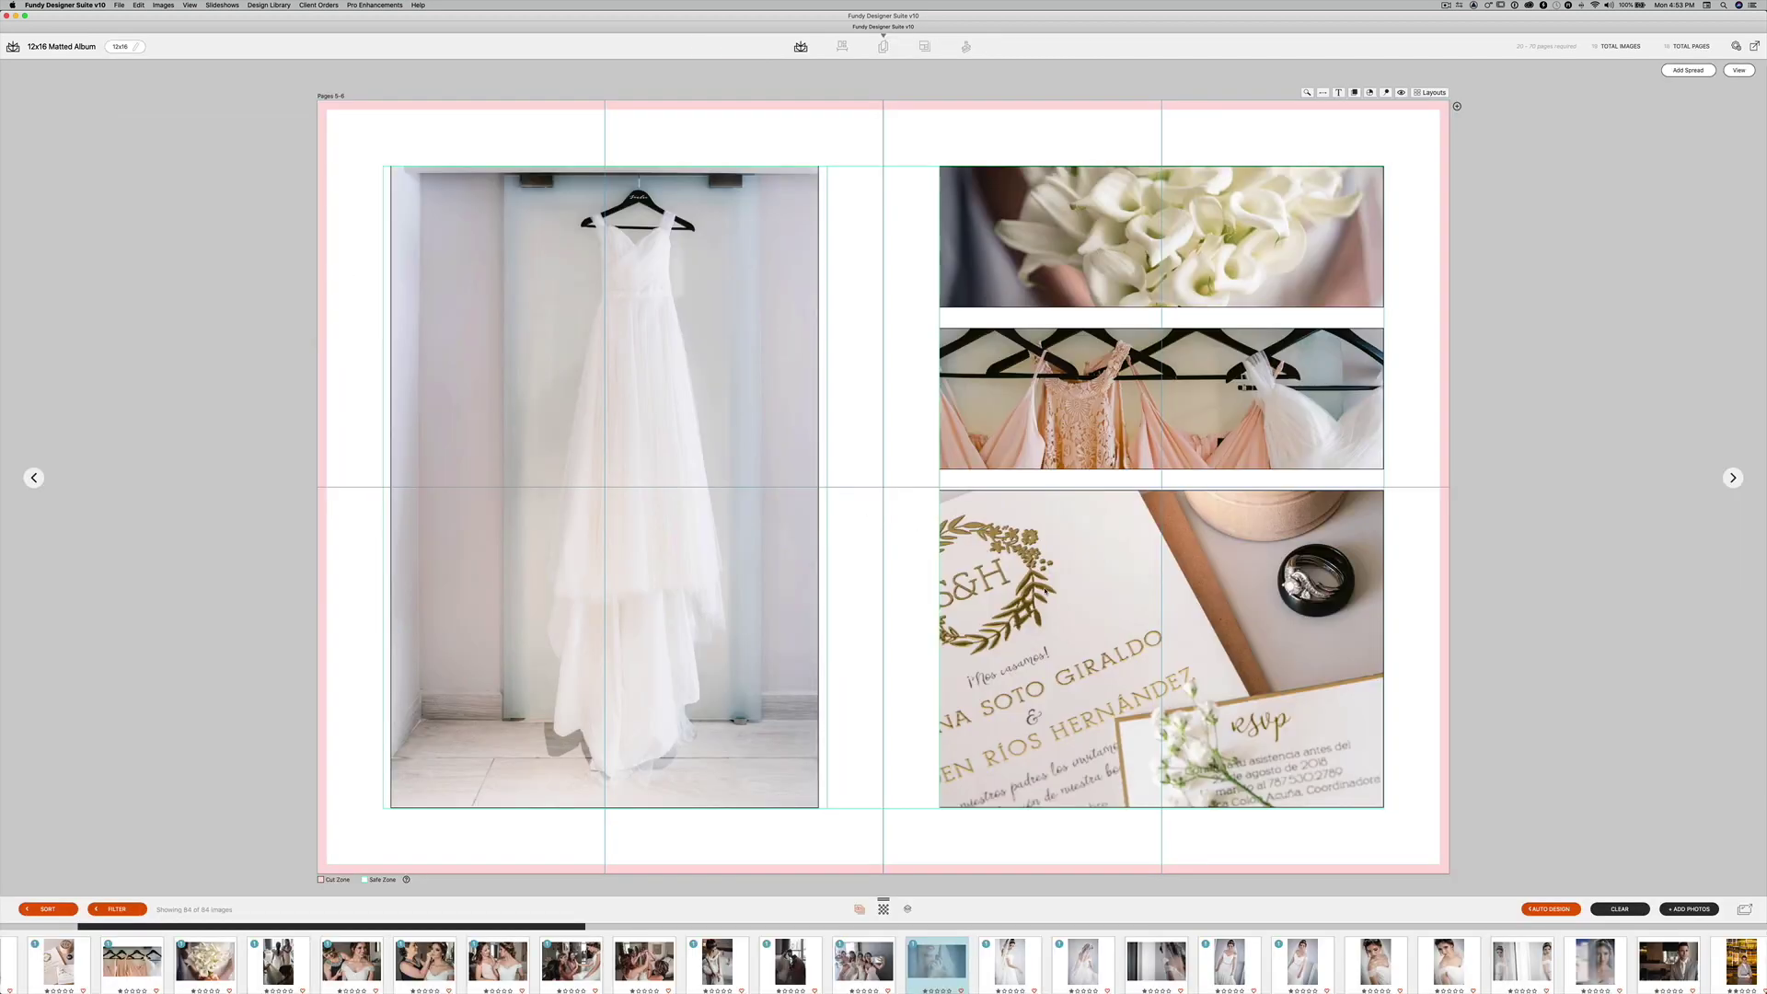
click(1115, 469)
click(1394, 187)
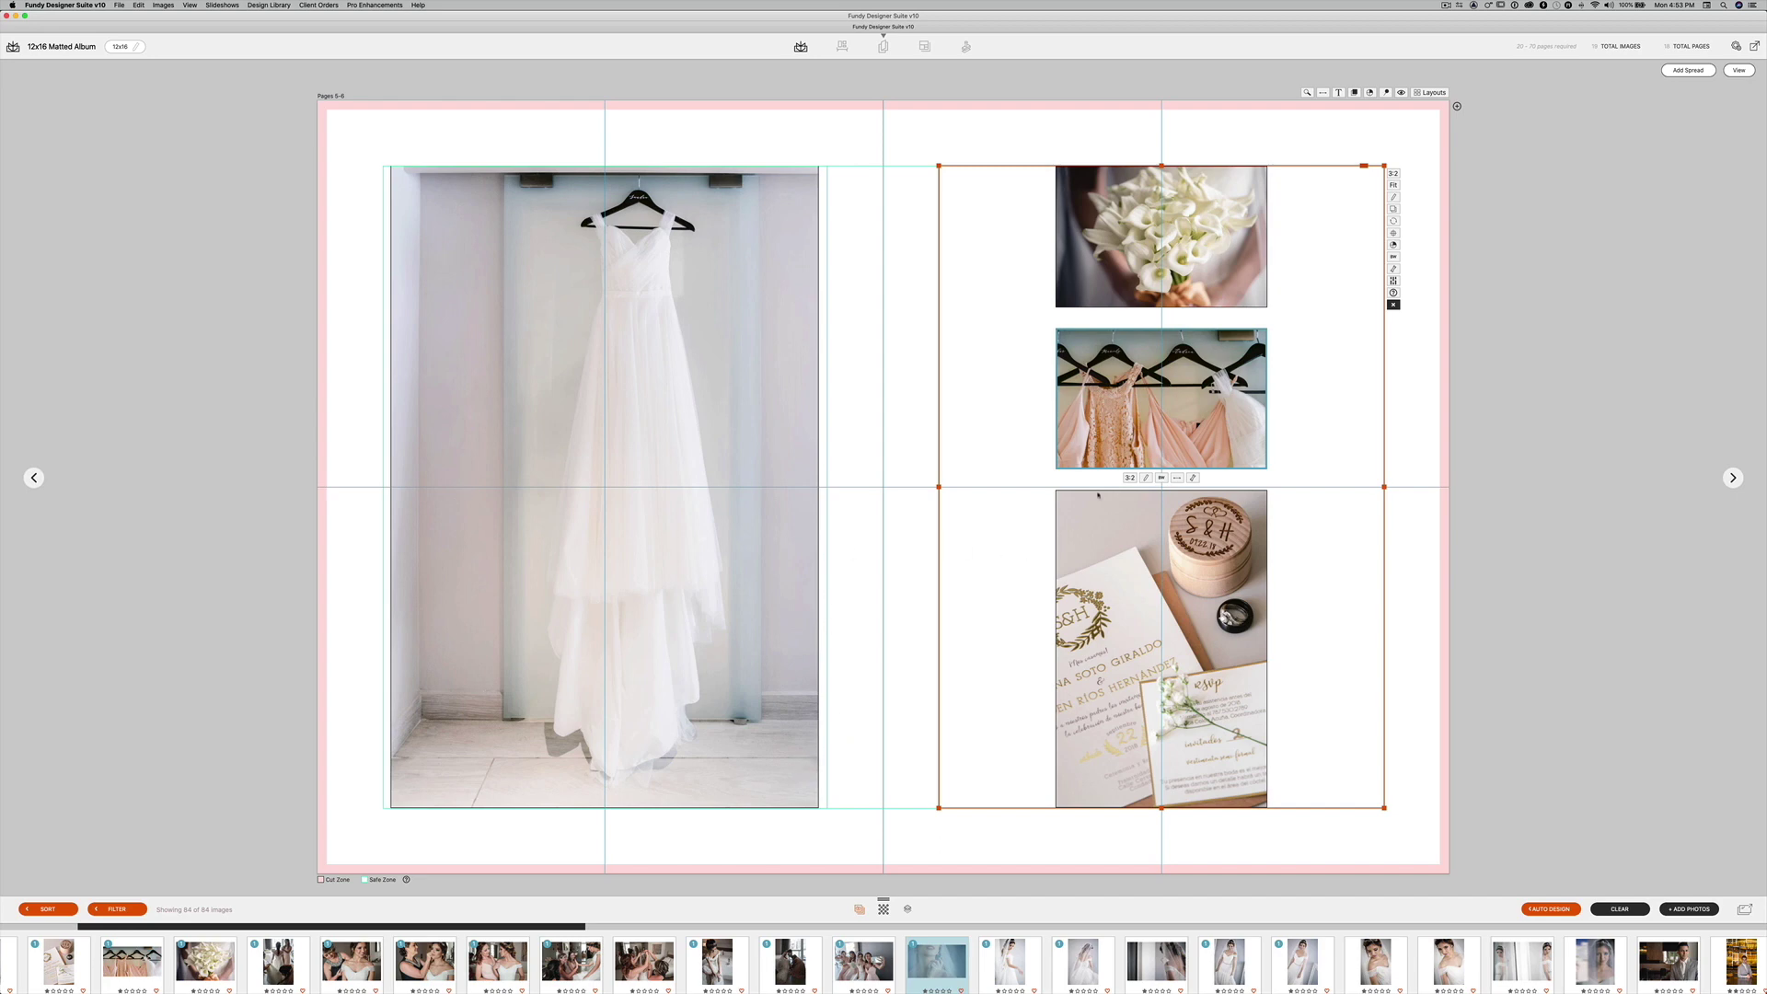
Apply a matted layout with one photo opposite three stacked ones to pages 7-8 and swap the dressing photo into the left page.
click(1731, 477)
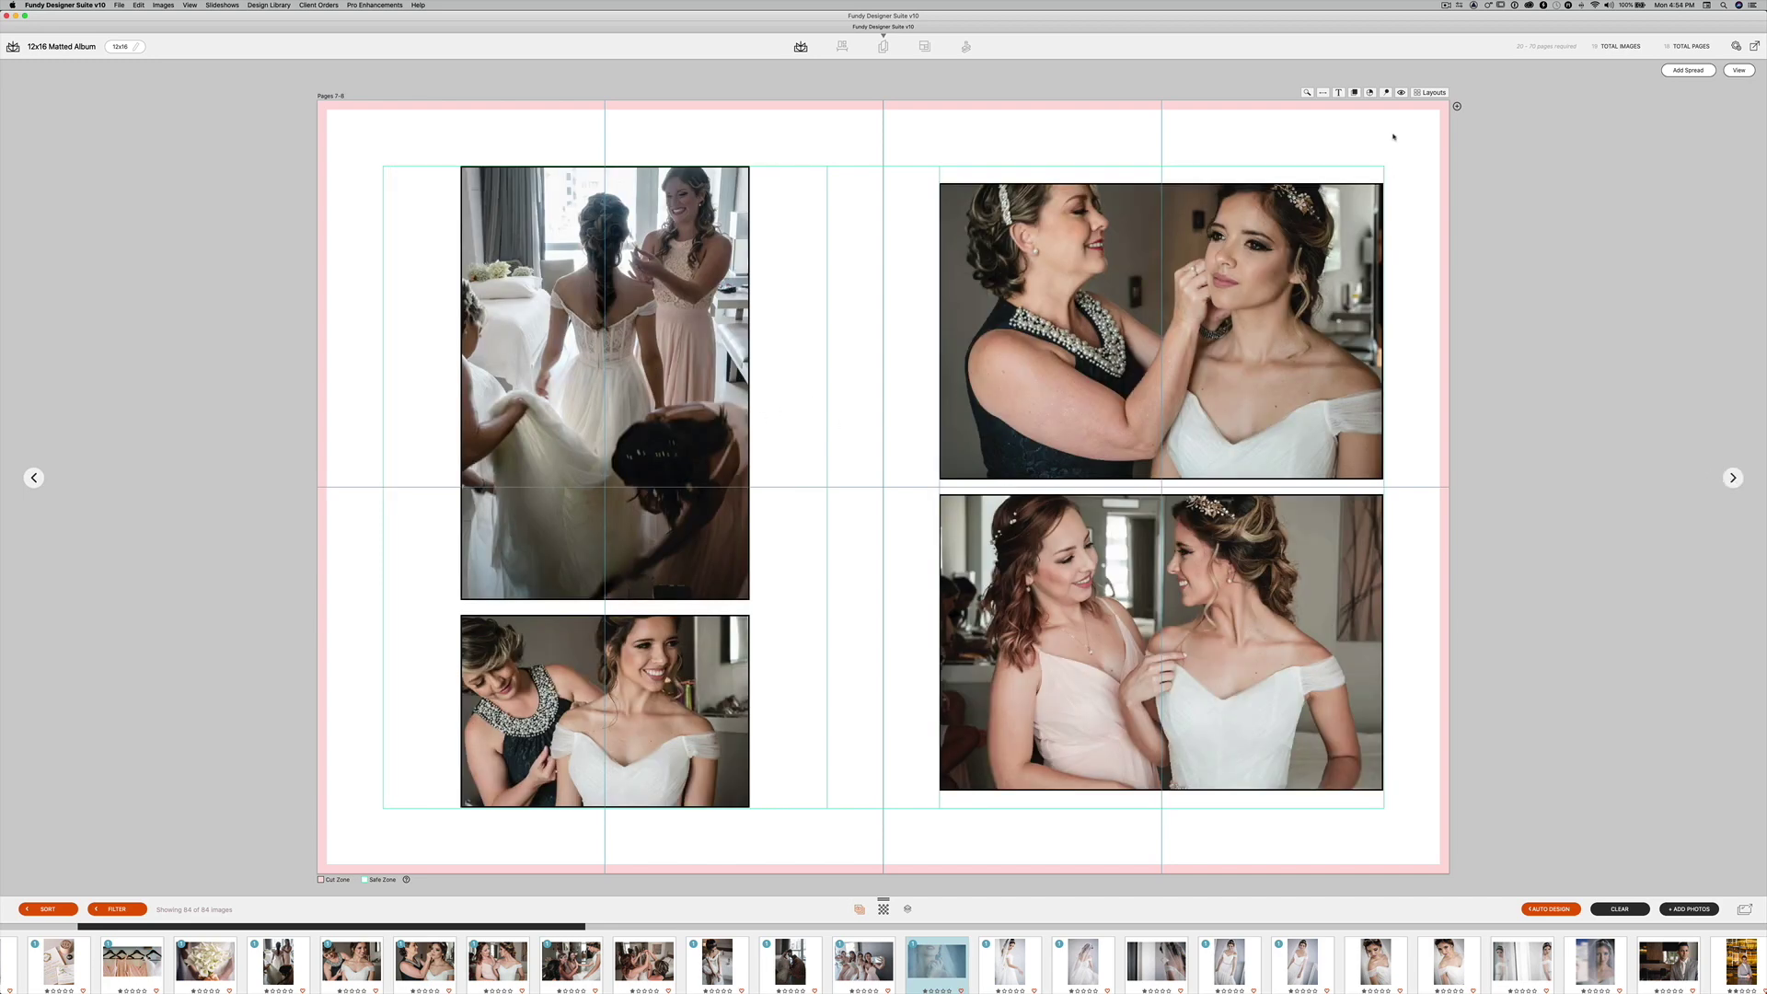
click(1429, 93)
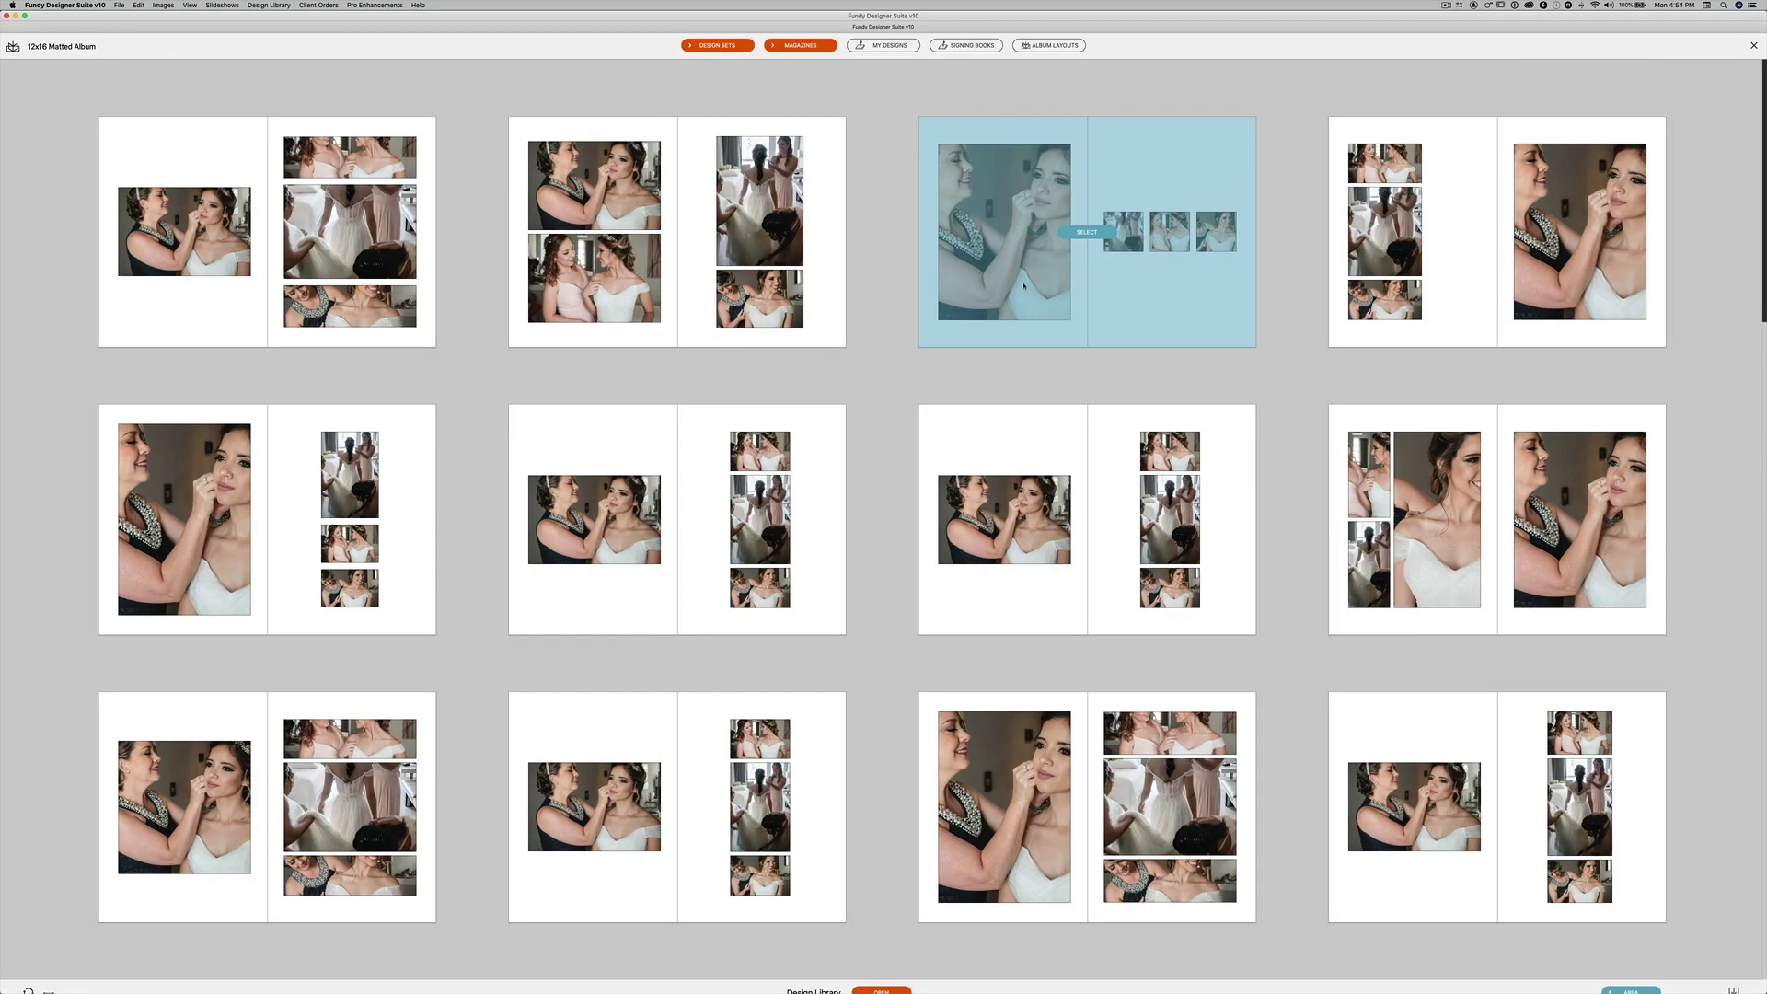
click(753, 538)
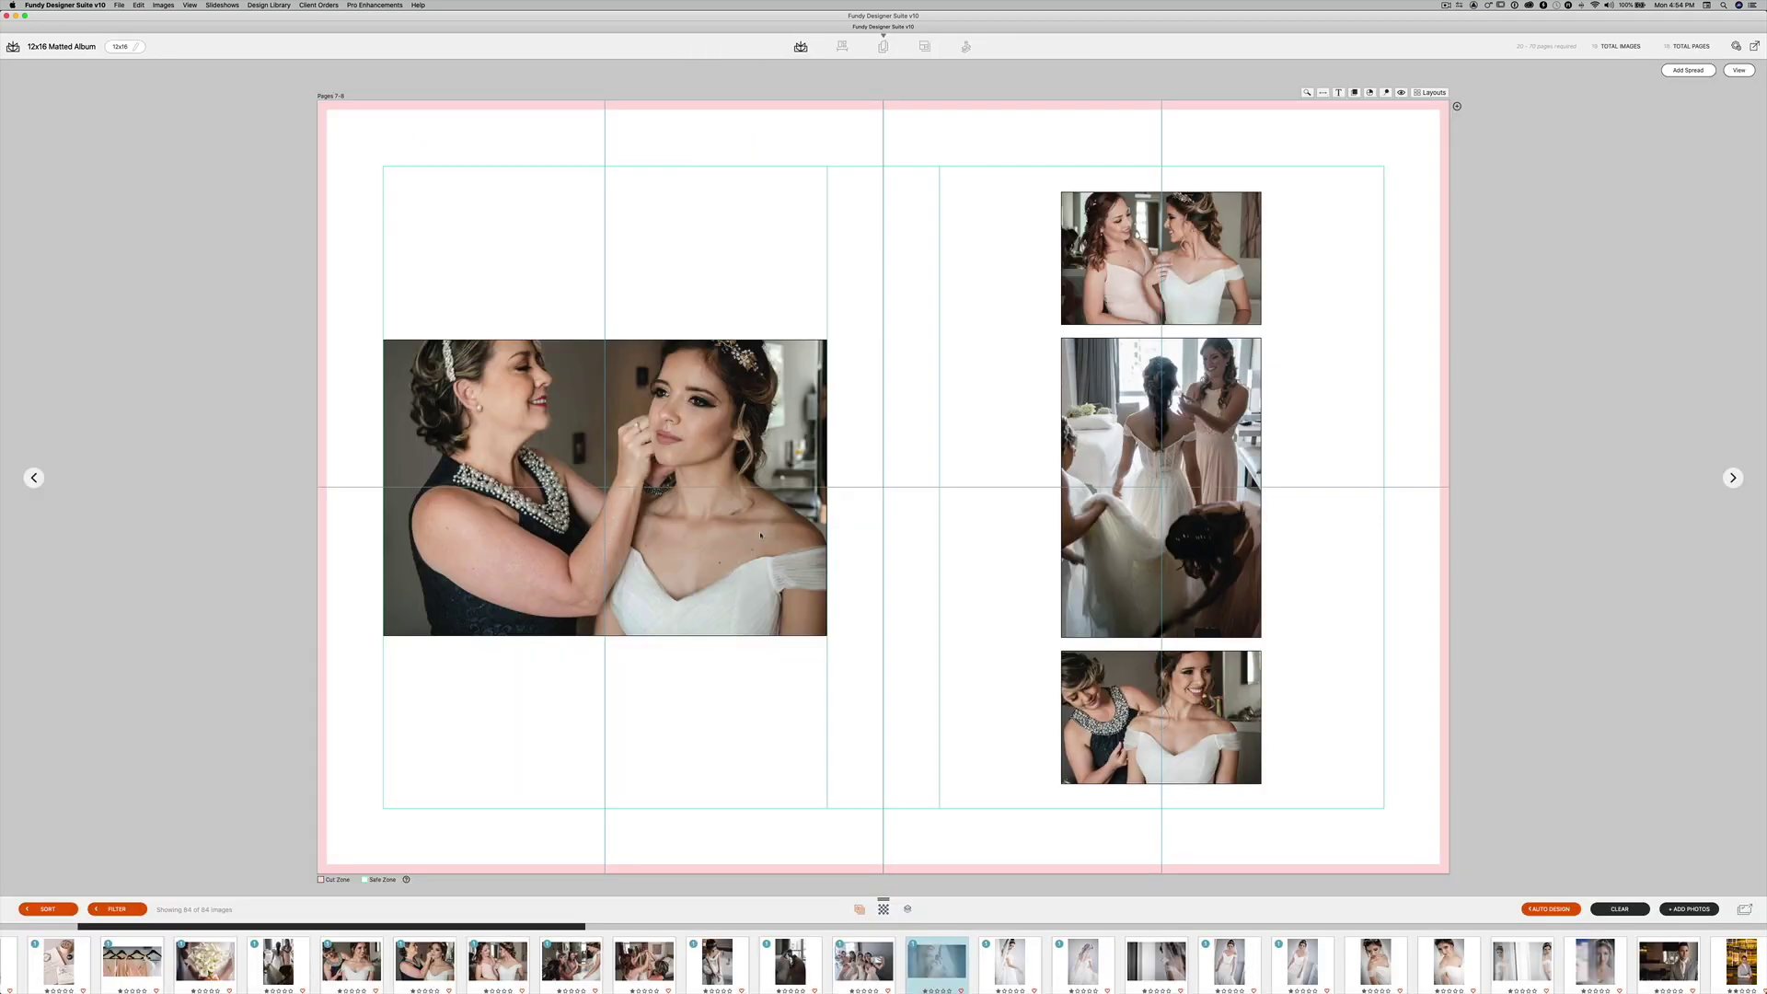
drag(1147, 540, 614, 528)
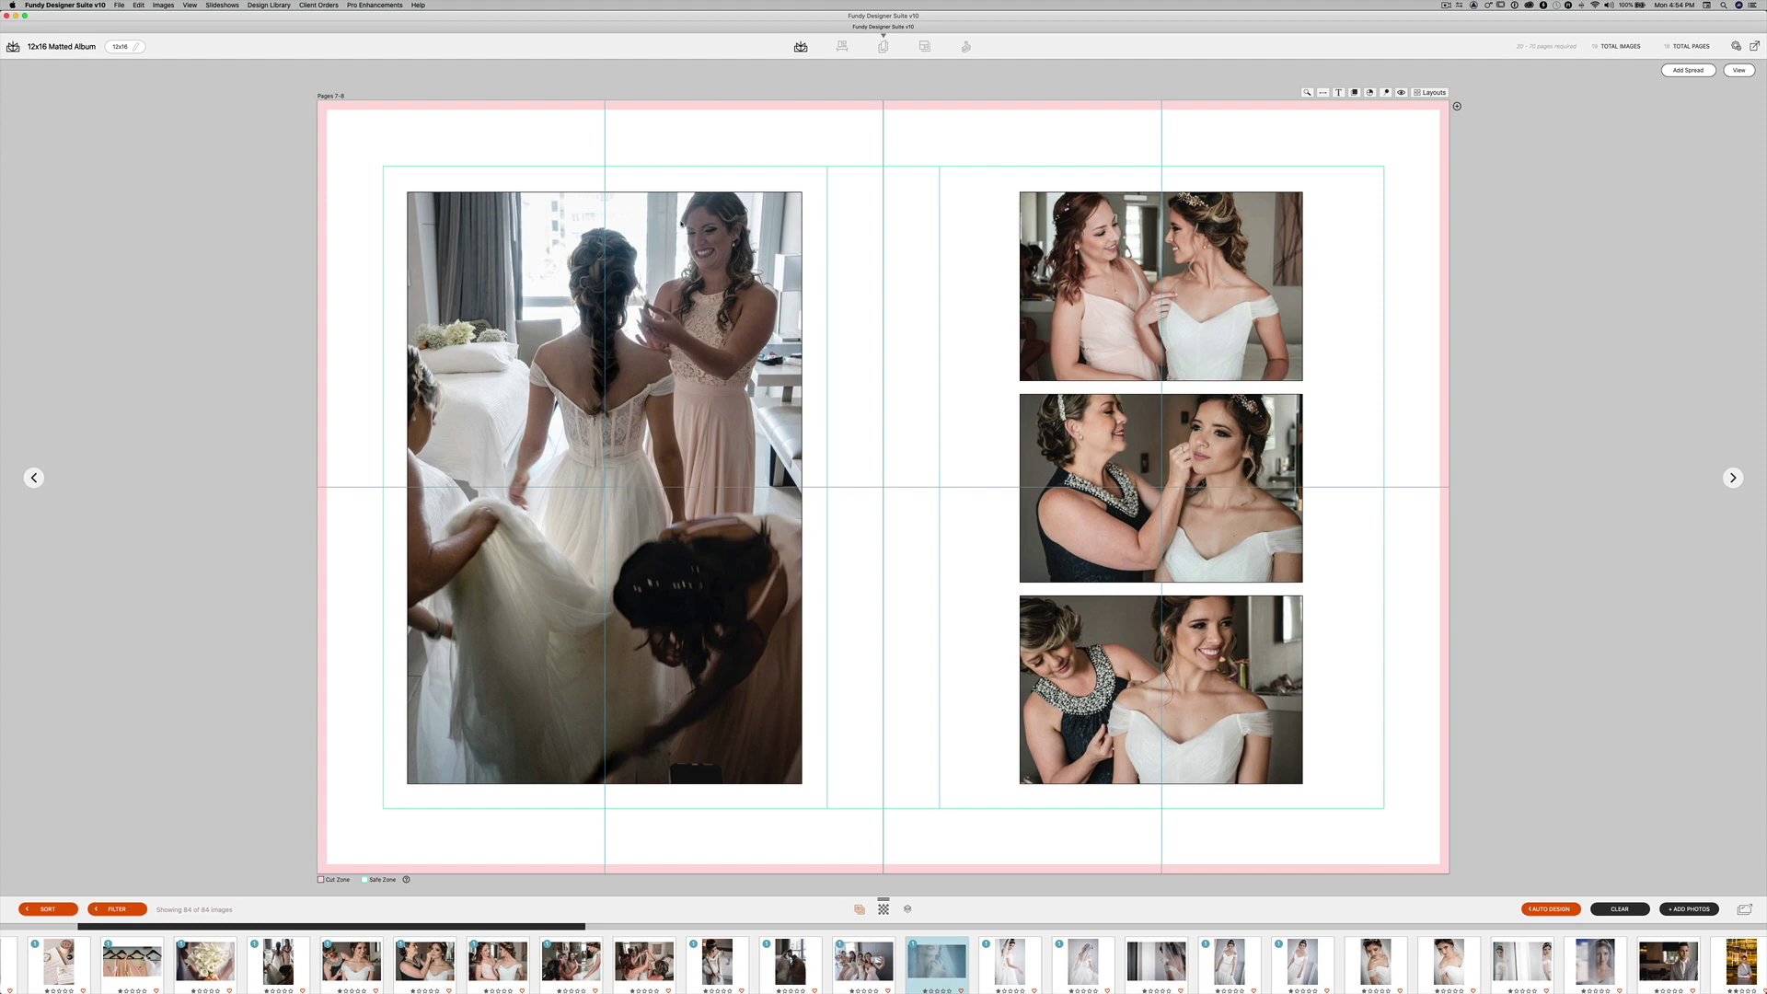
Enlarge the dressing photo on the left page of pages 7-8 until its frame meets the safe-zone guides.
click(501, 215)
drag(385, 192, 391, 172)
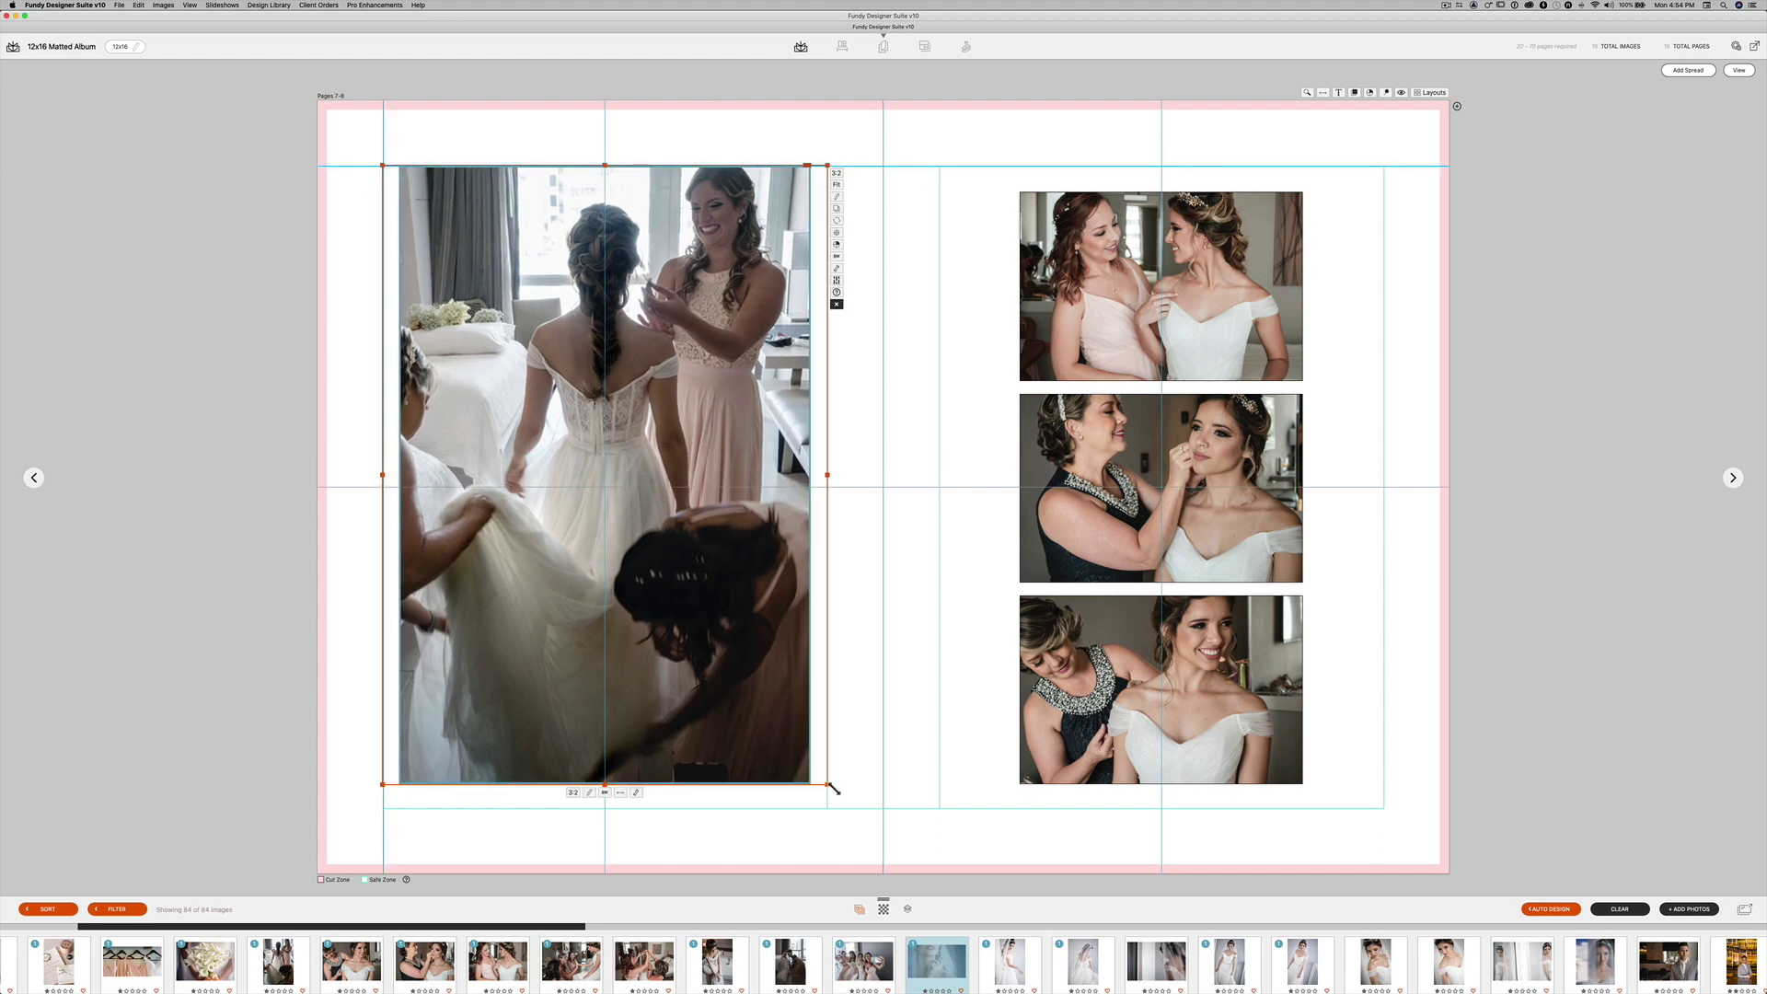
drag(827, 784, 831, 814)
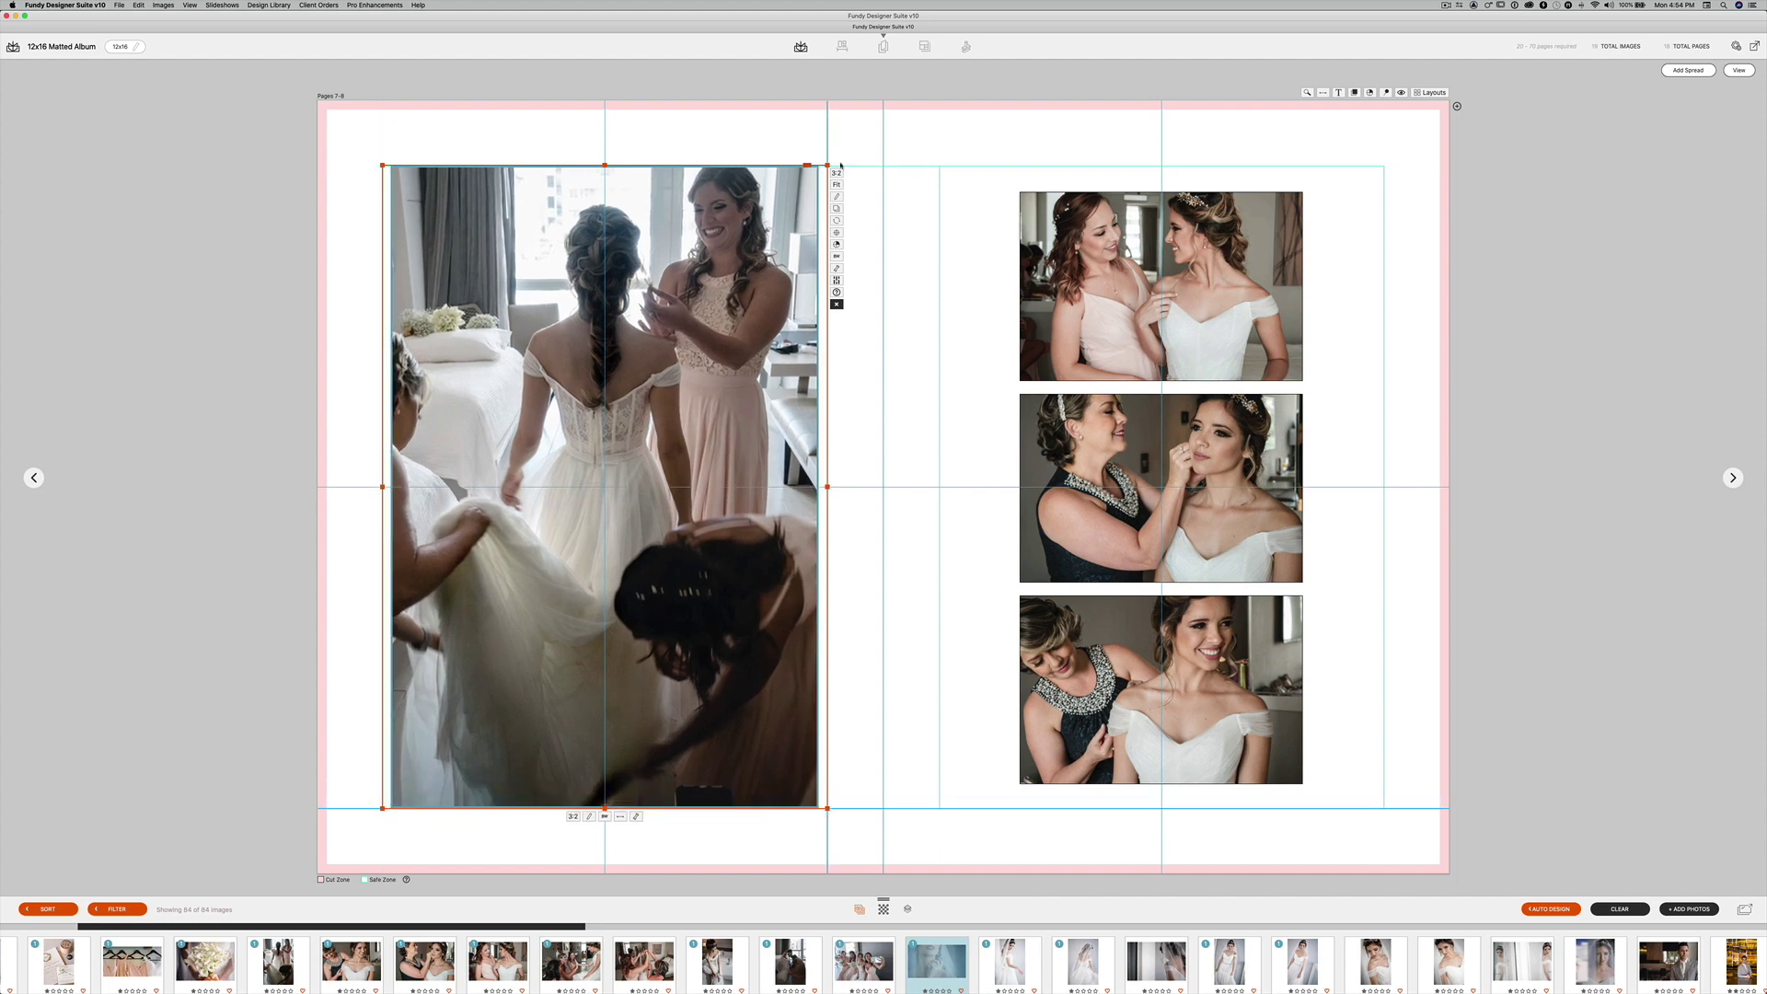
mouse_move(828, 166)
mouse_down()
mouse_move(840, 140)
mouse_move(831, 166)
mouse_up()
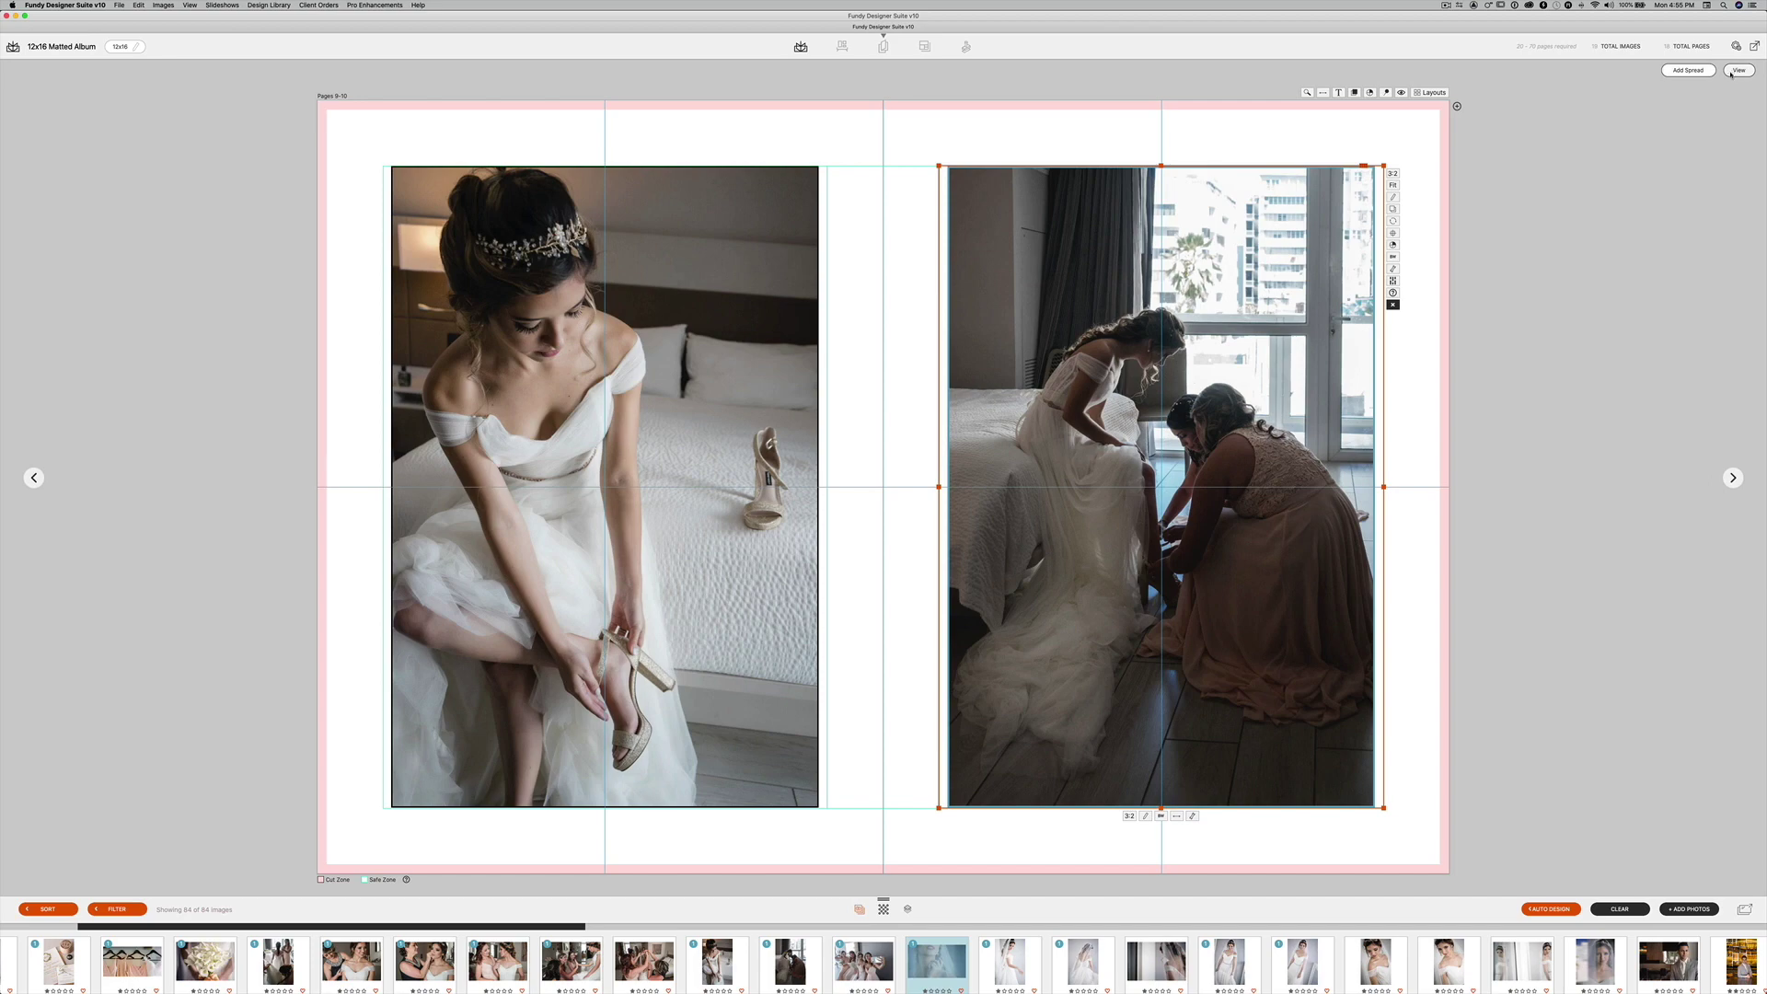
Return to the overview of all spreads and edit the stroke width in the album's design settings.
click(1736, 71)
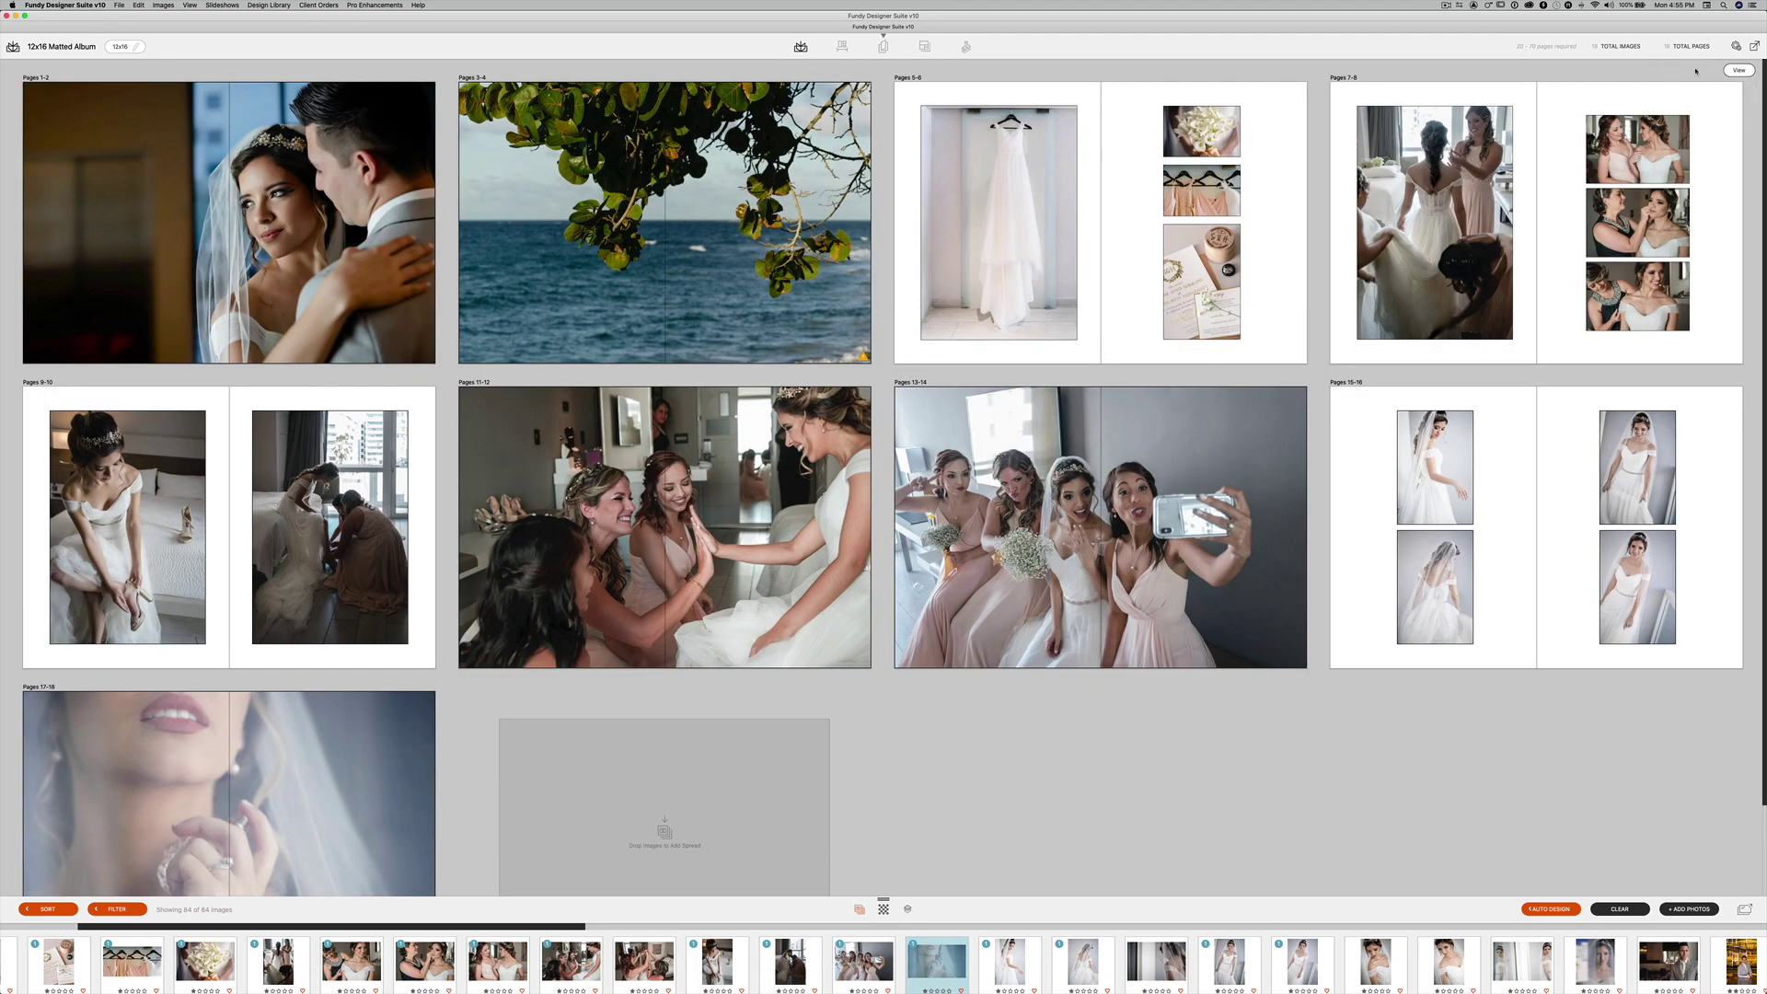
click(1735, 46)
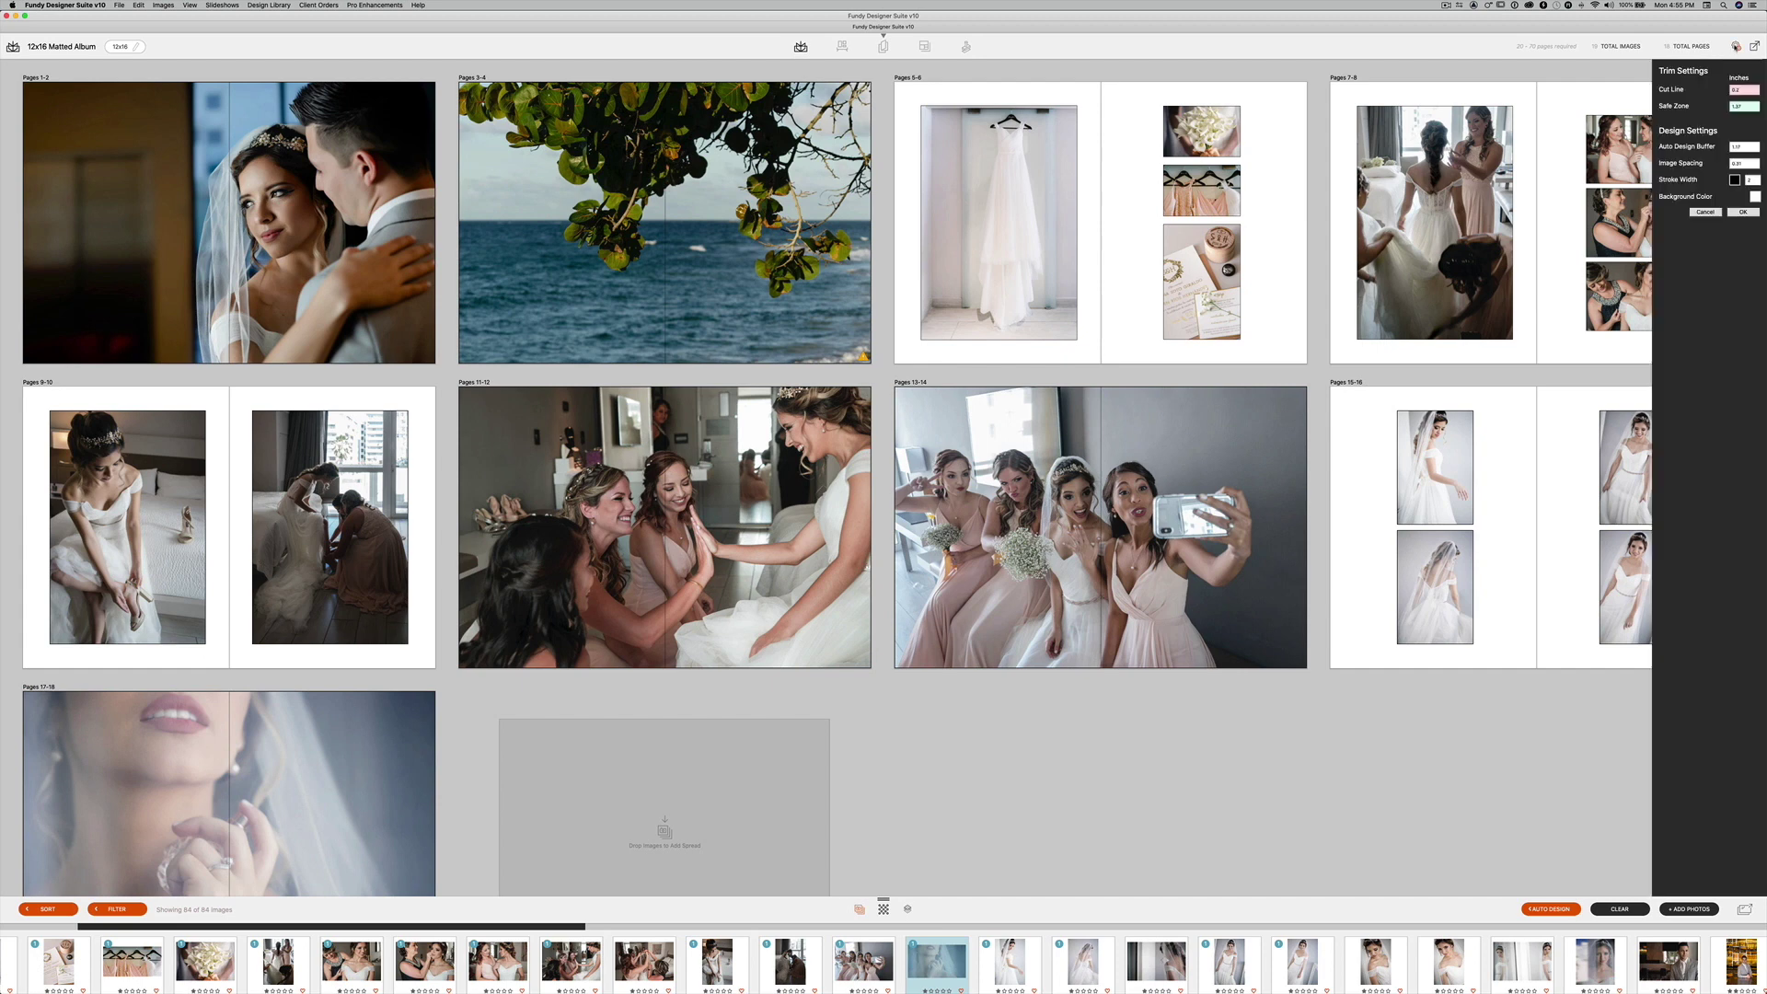
click(1746, 180)
click(1741, 213)
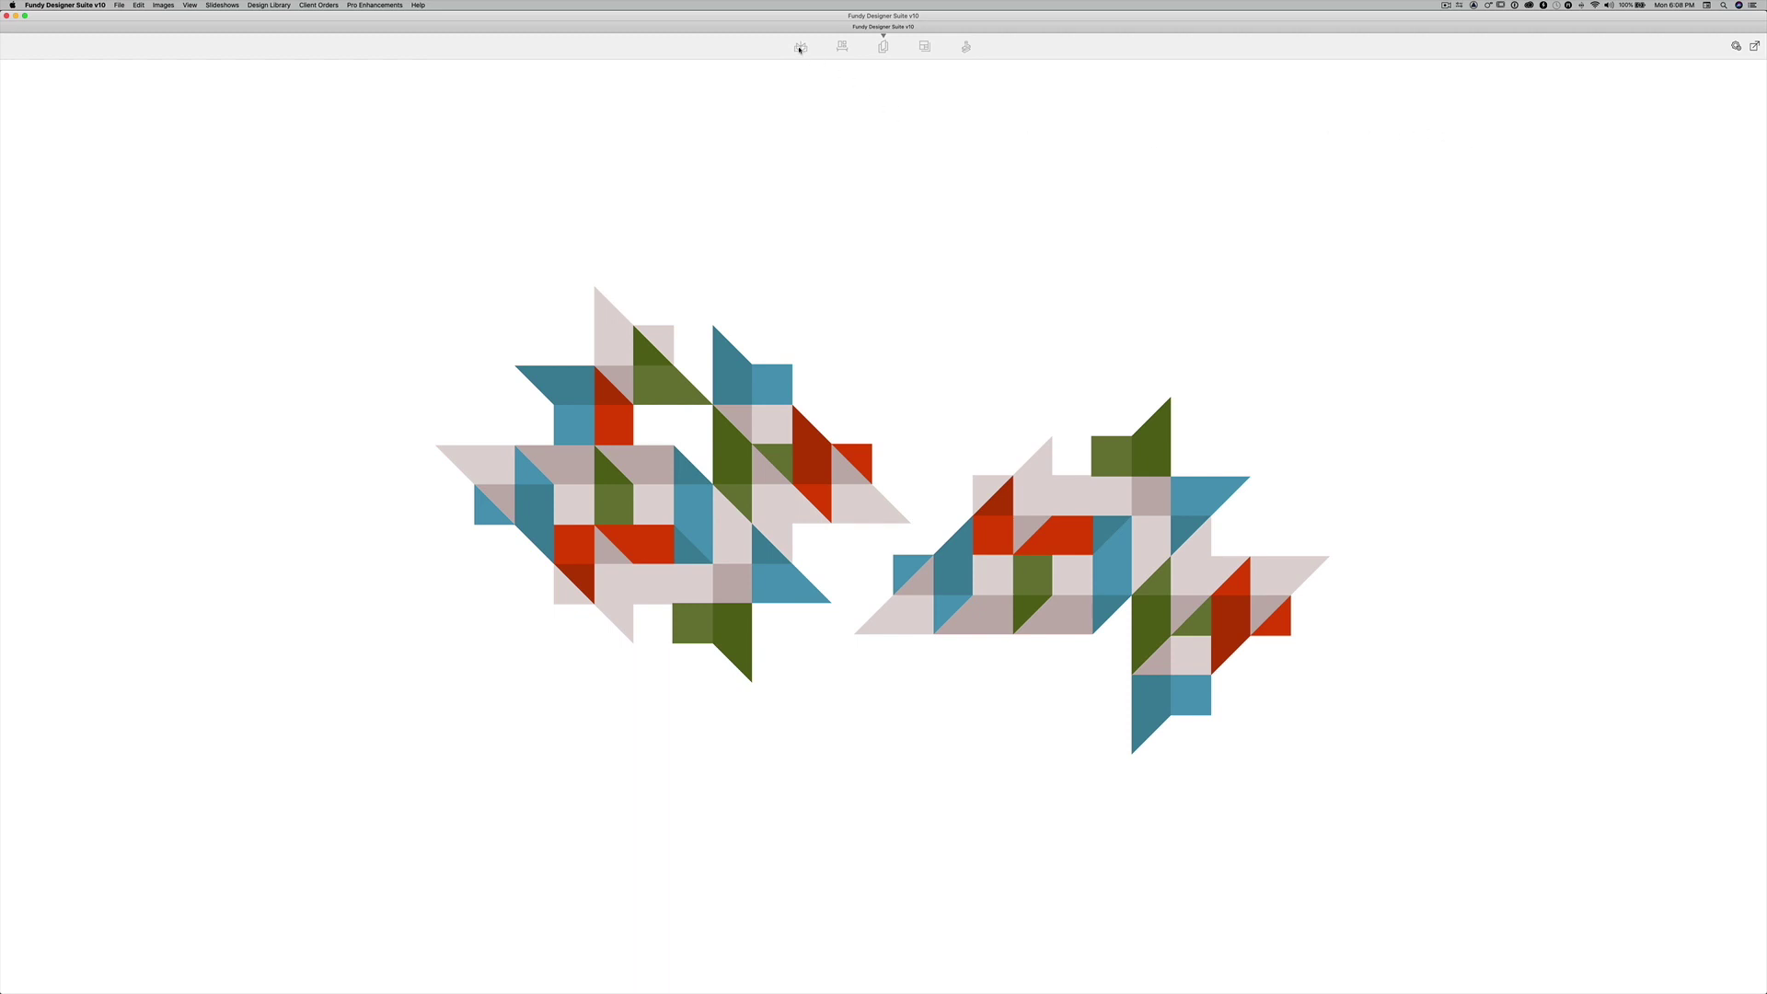
Start a new album with GraphiStudio as the print company and Matted Album - US - Thin Mount as the book line.
click(799, 47)
click(768, 79)
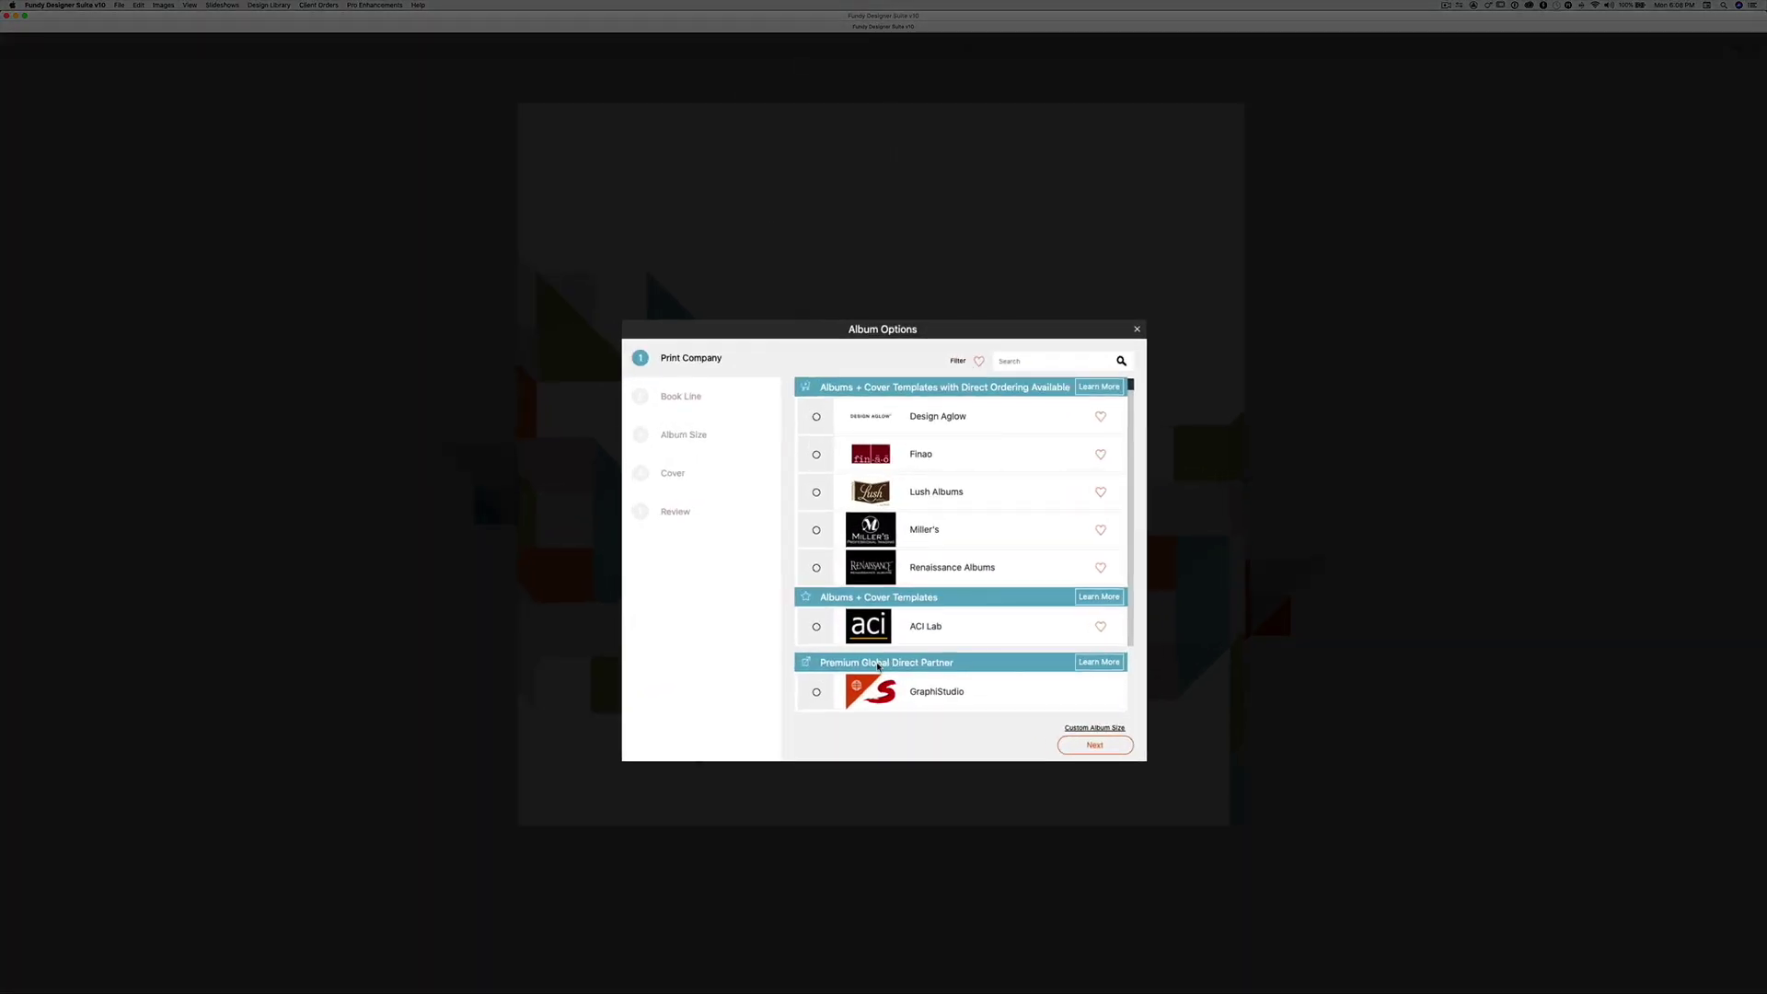
click(921, 697)
click(1095, 746)
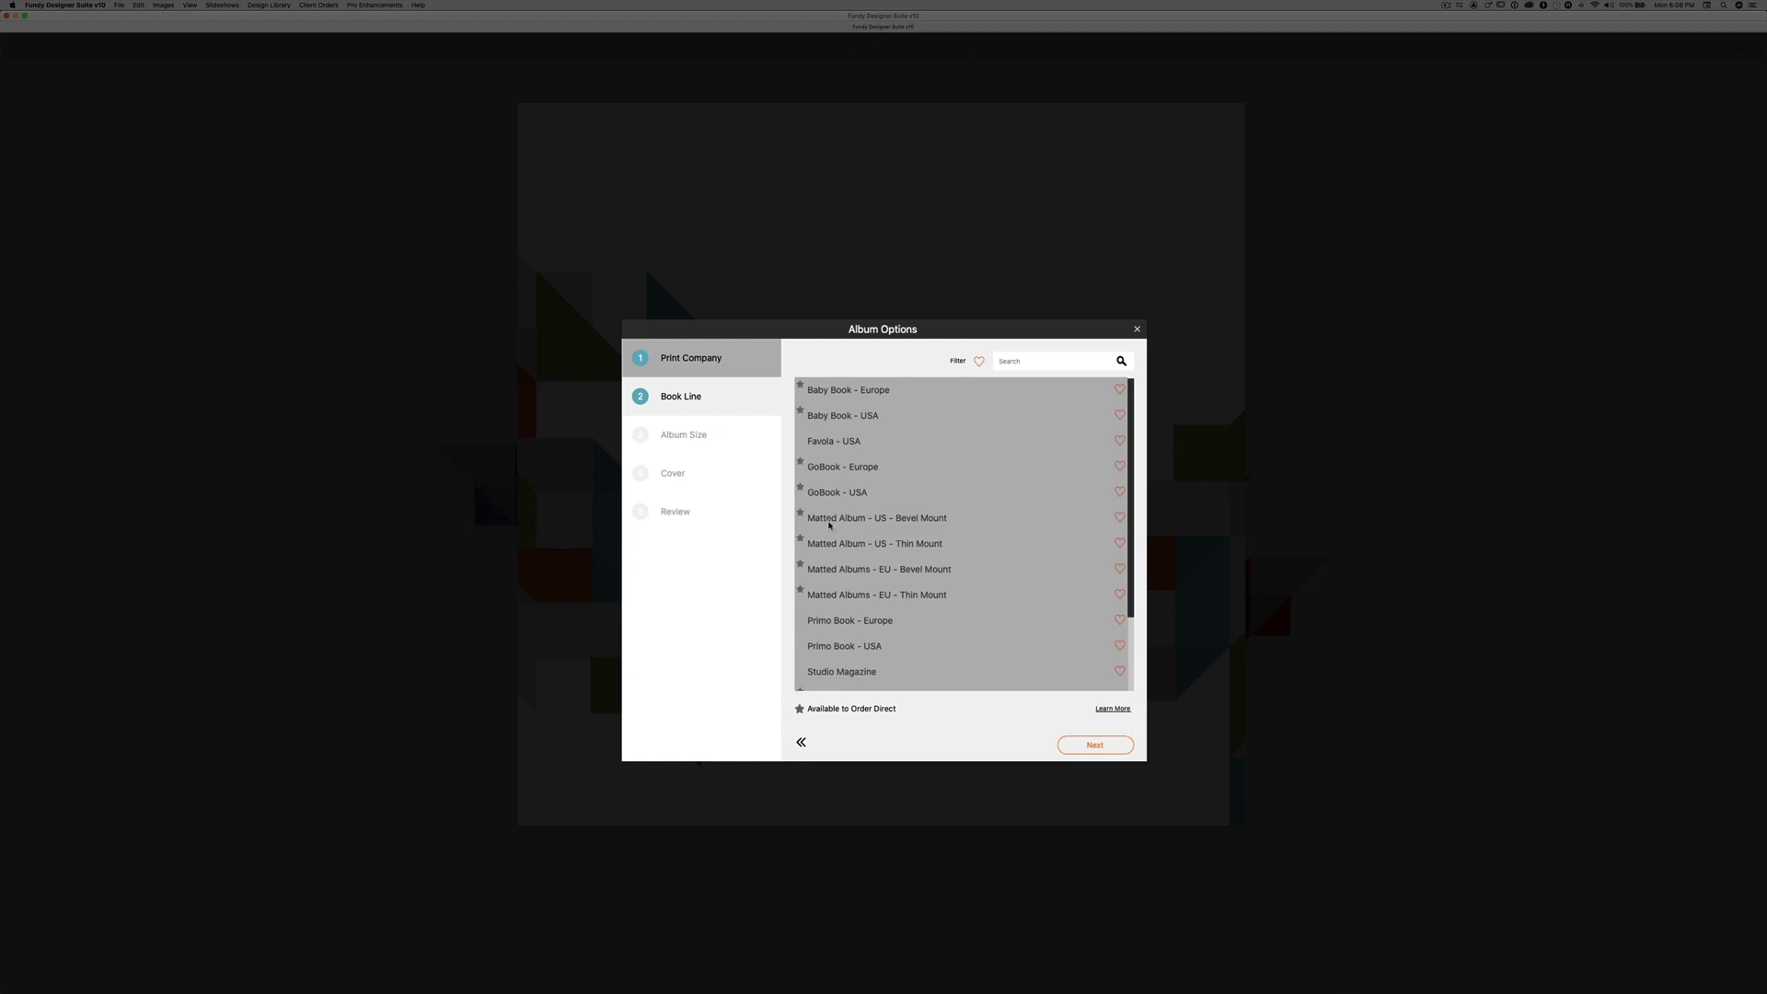
click(828, 545)
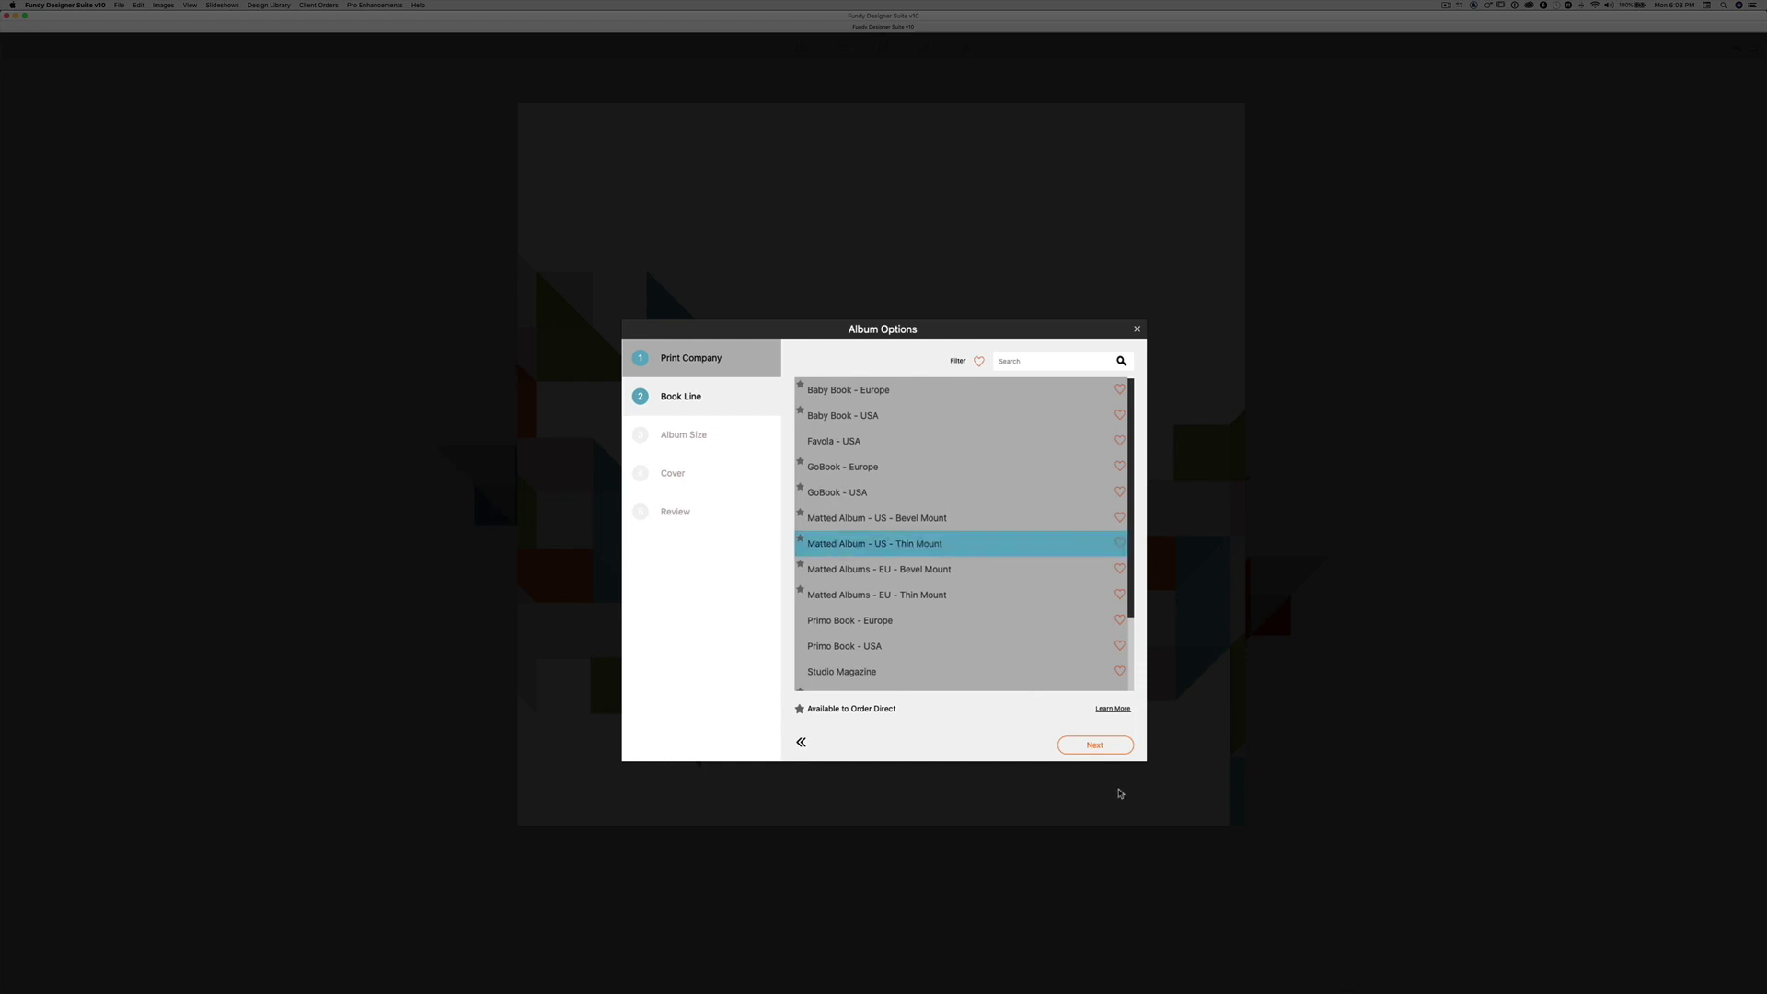
click(1100, 748)
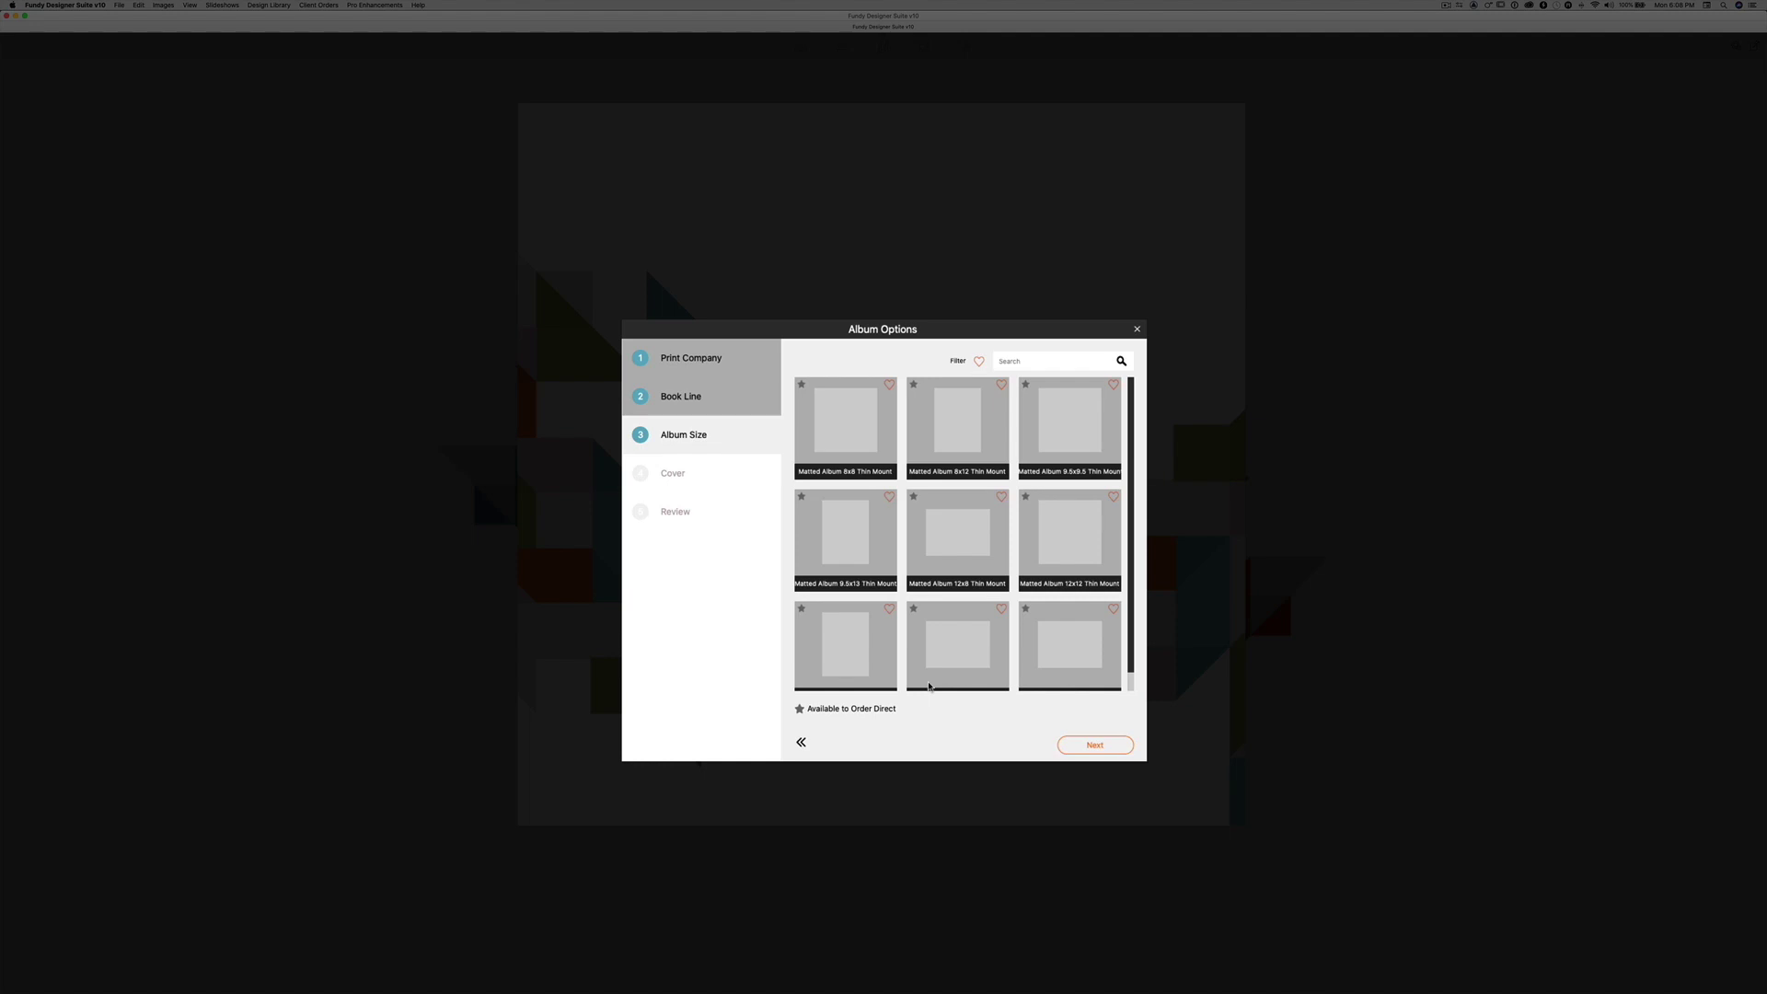
Choose the Matted Album 12x16 Thin Mount size and the Basic Cover for the new album.
scroll(838, 647, down, 1)
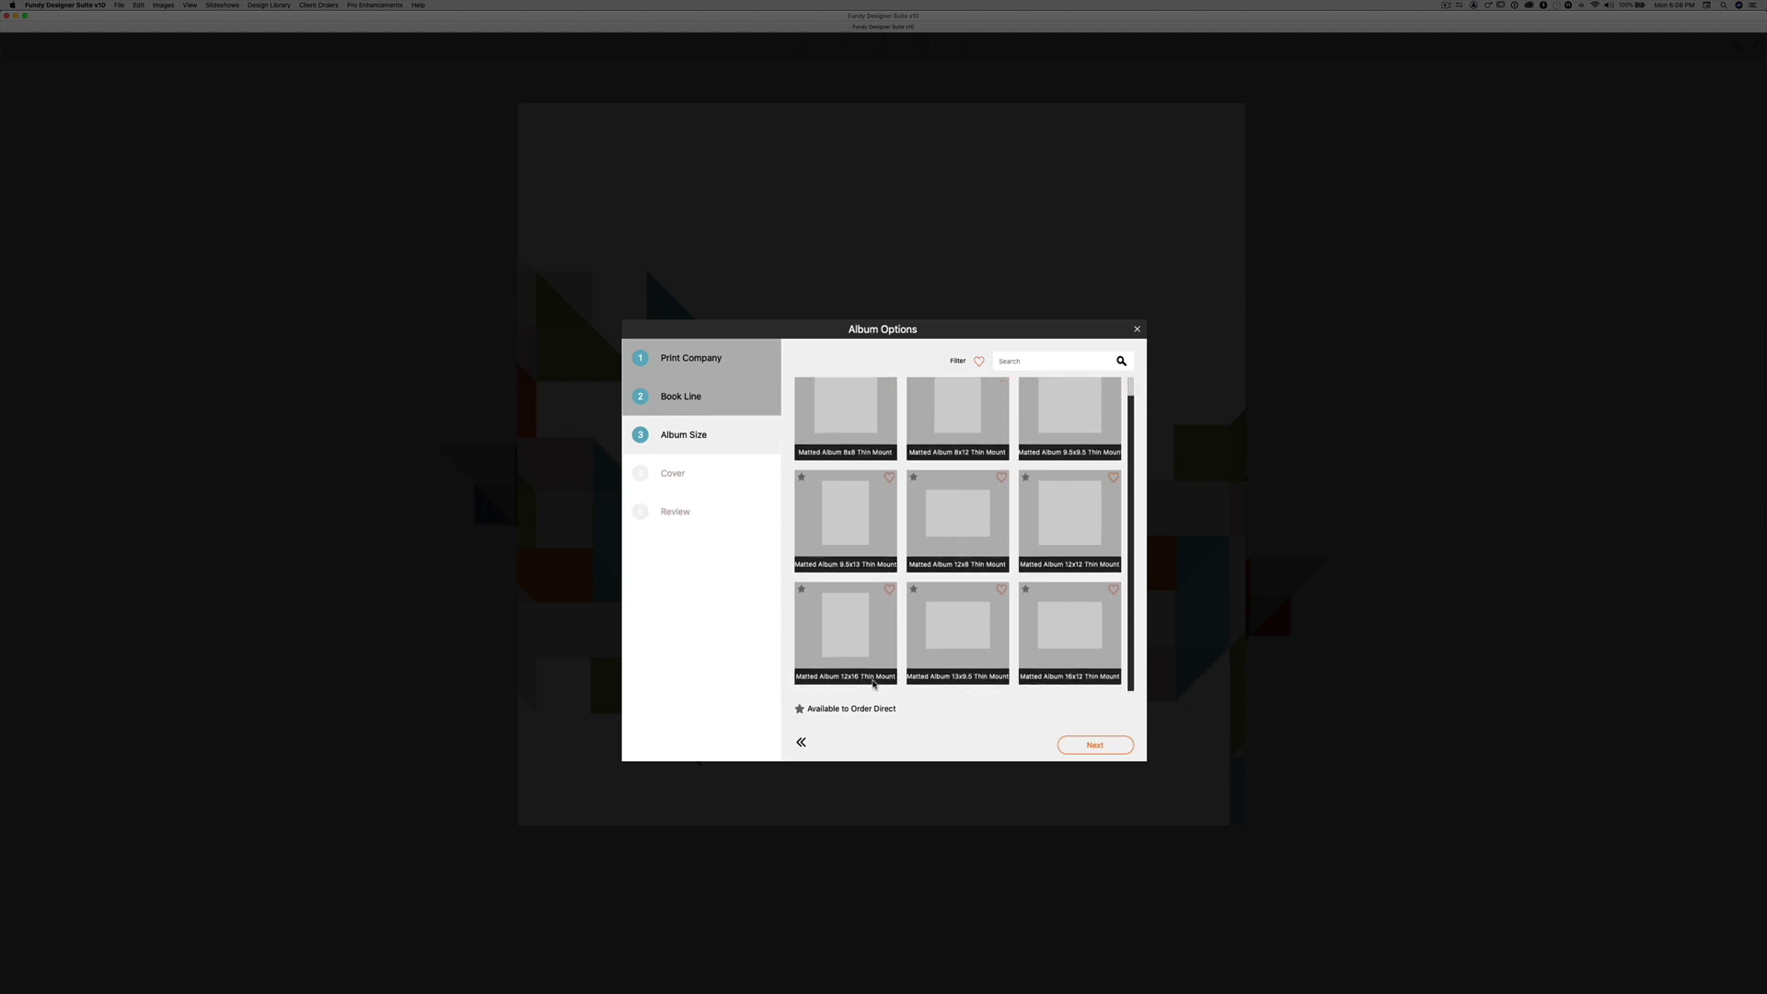
click(851, 636)
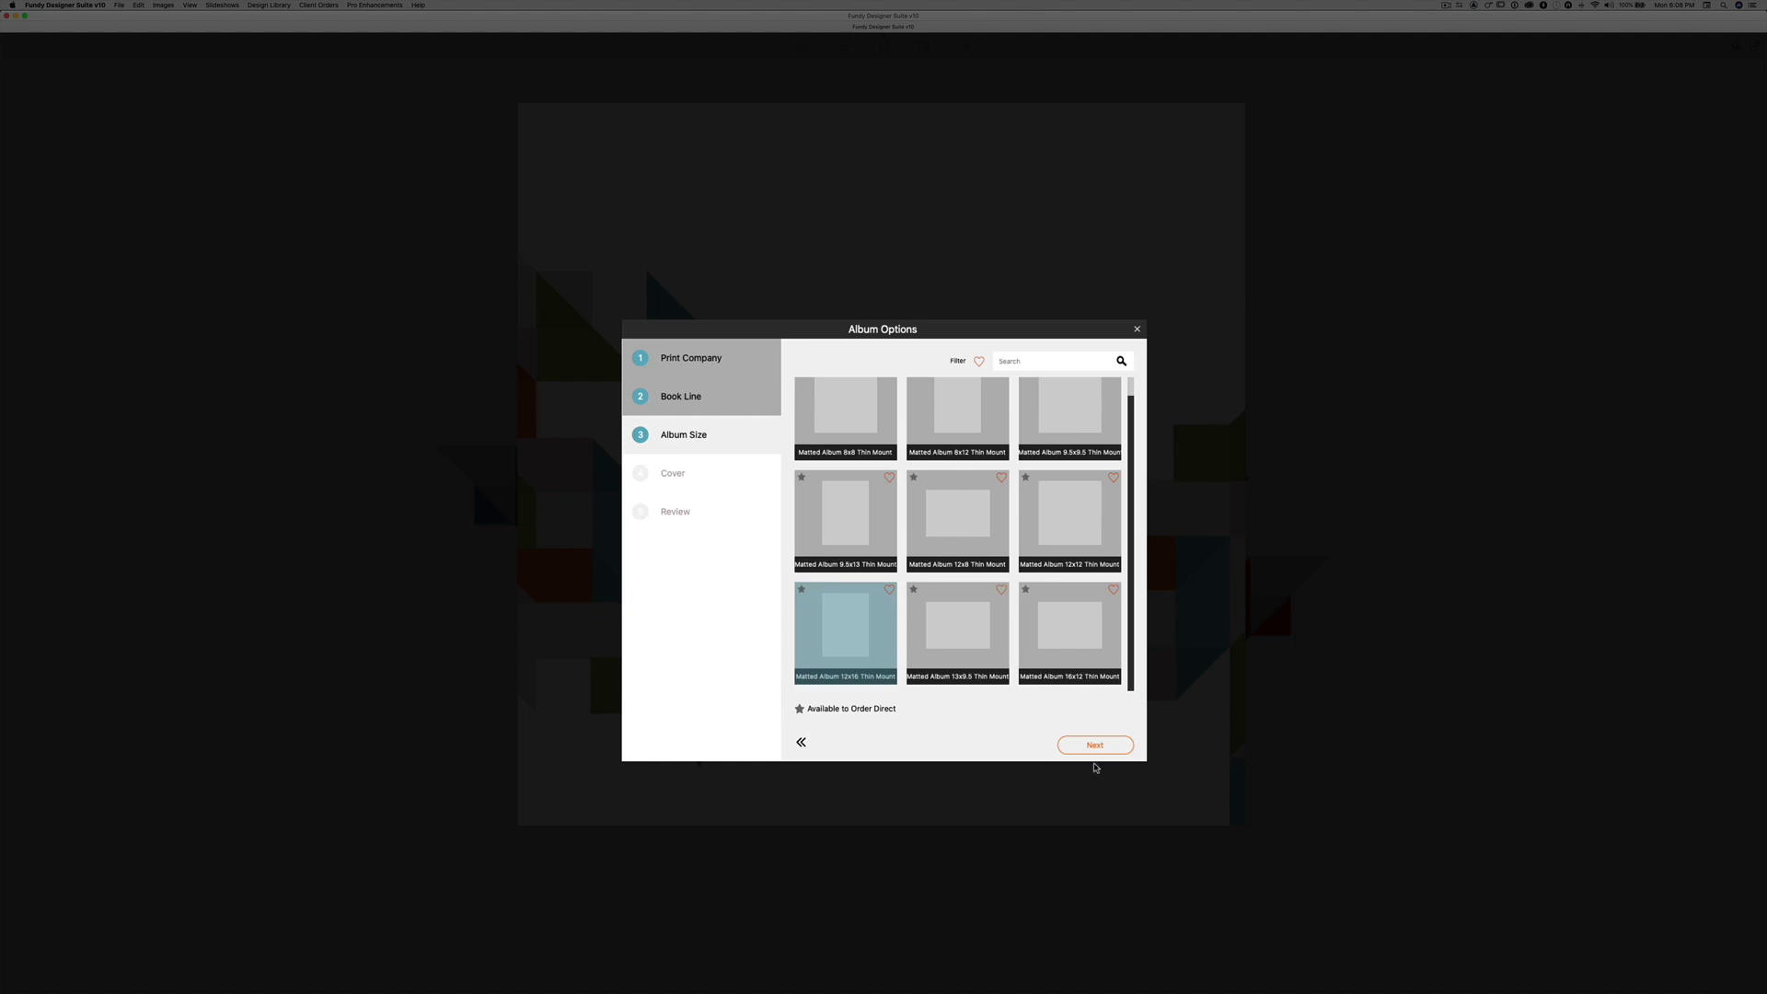
click(1096, 745)
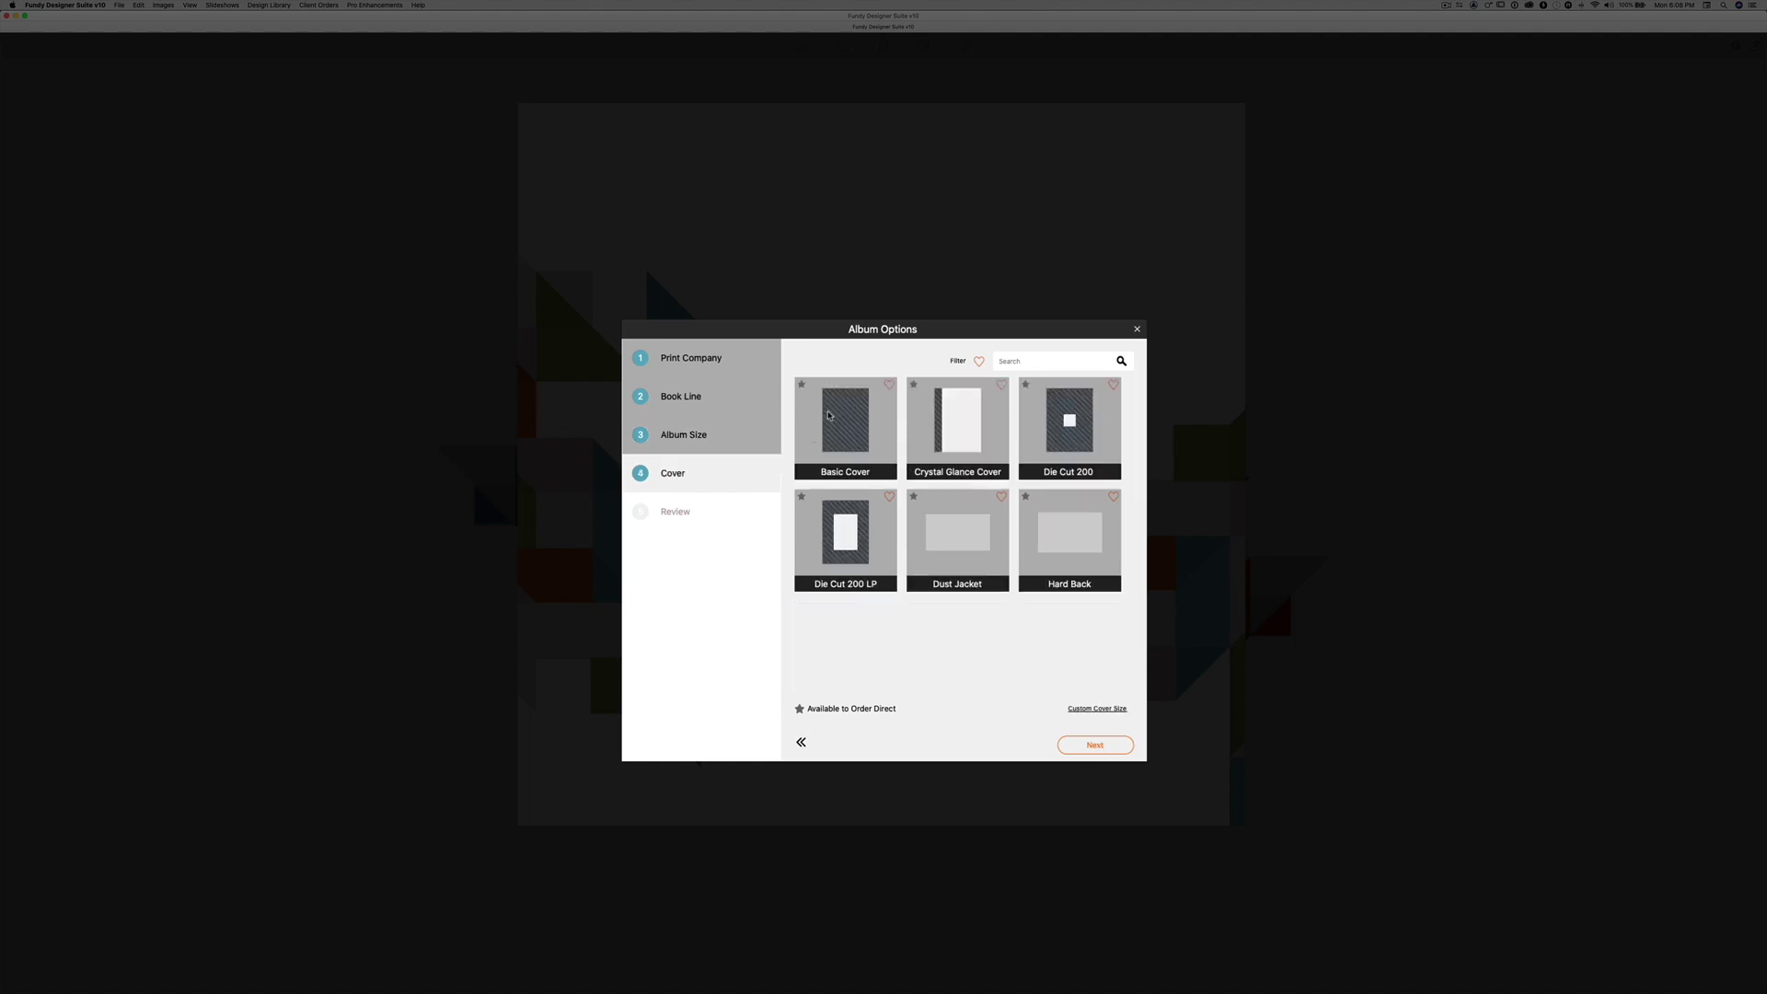
click(828, 416)
click(1095, 745)
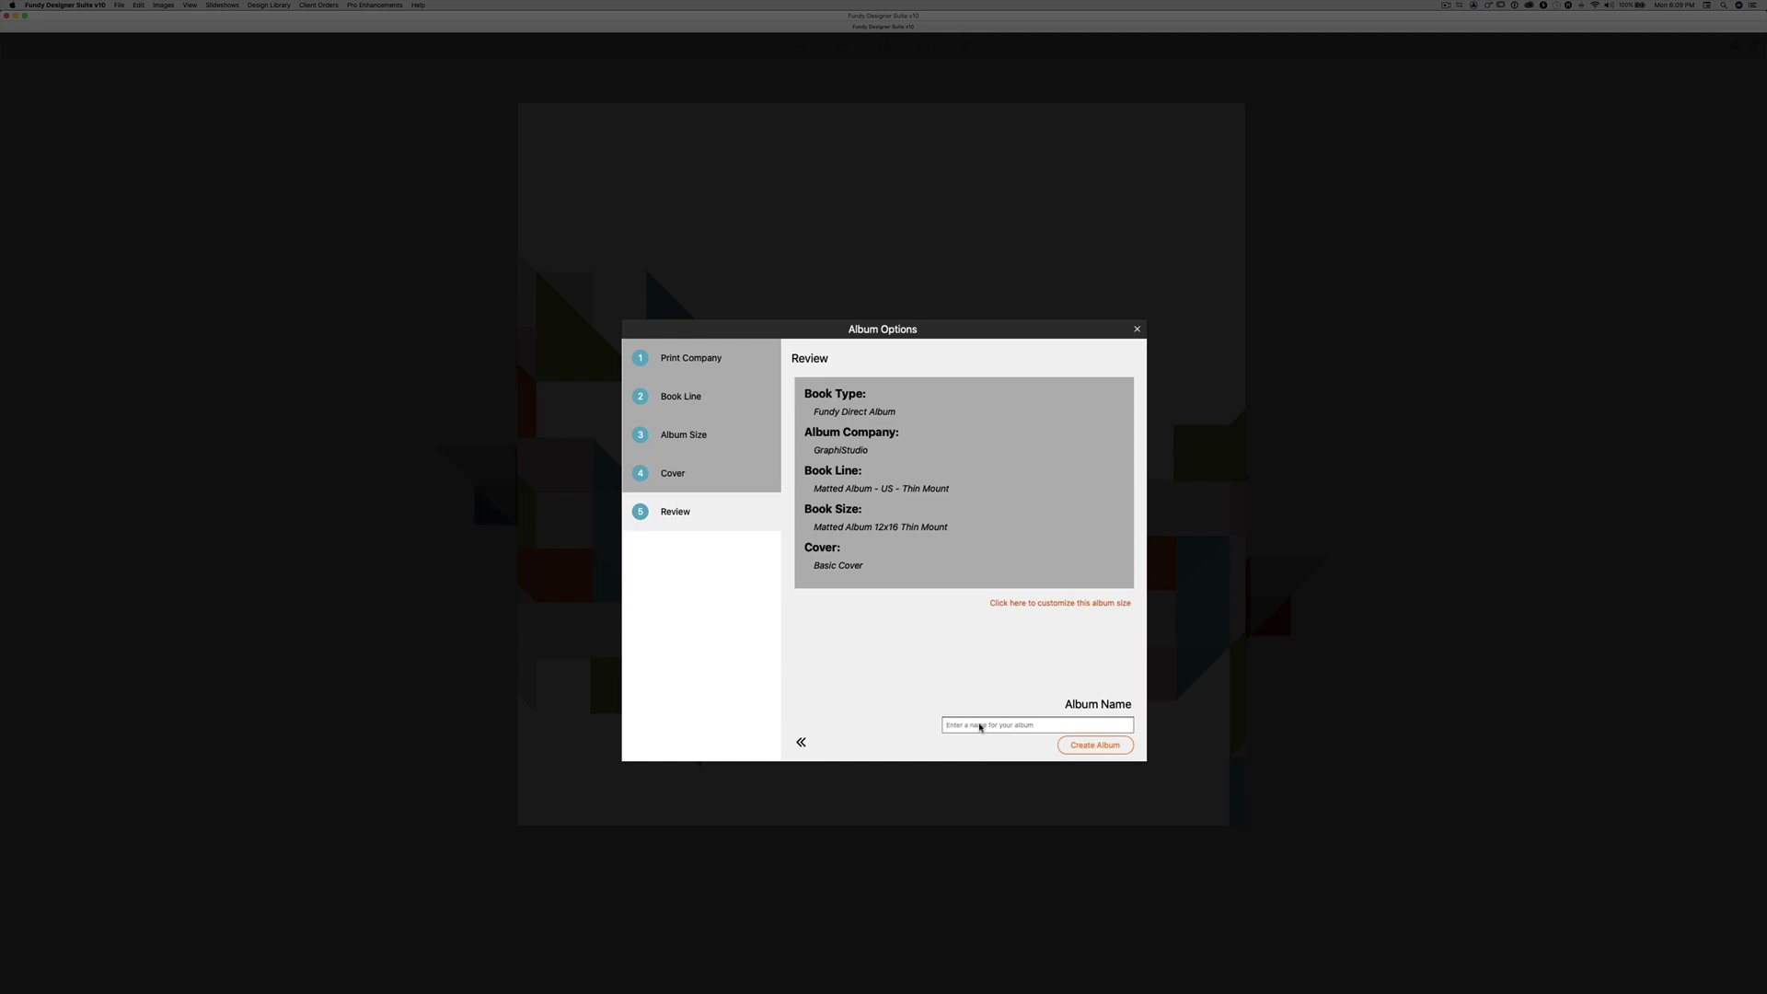
Name the album "12x16 matted album" and create it, accepting the matted design set notice.
text(12x16 matted album)
click(1094, 746)
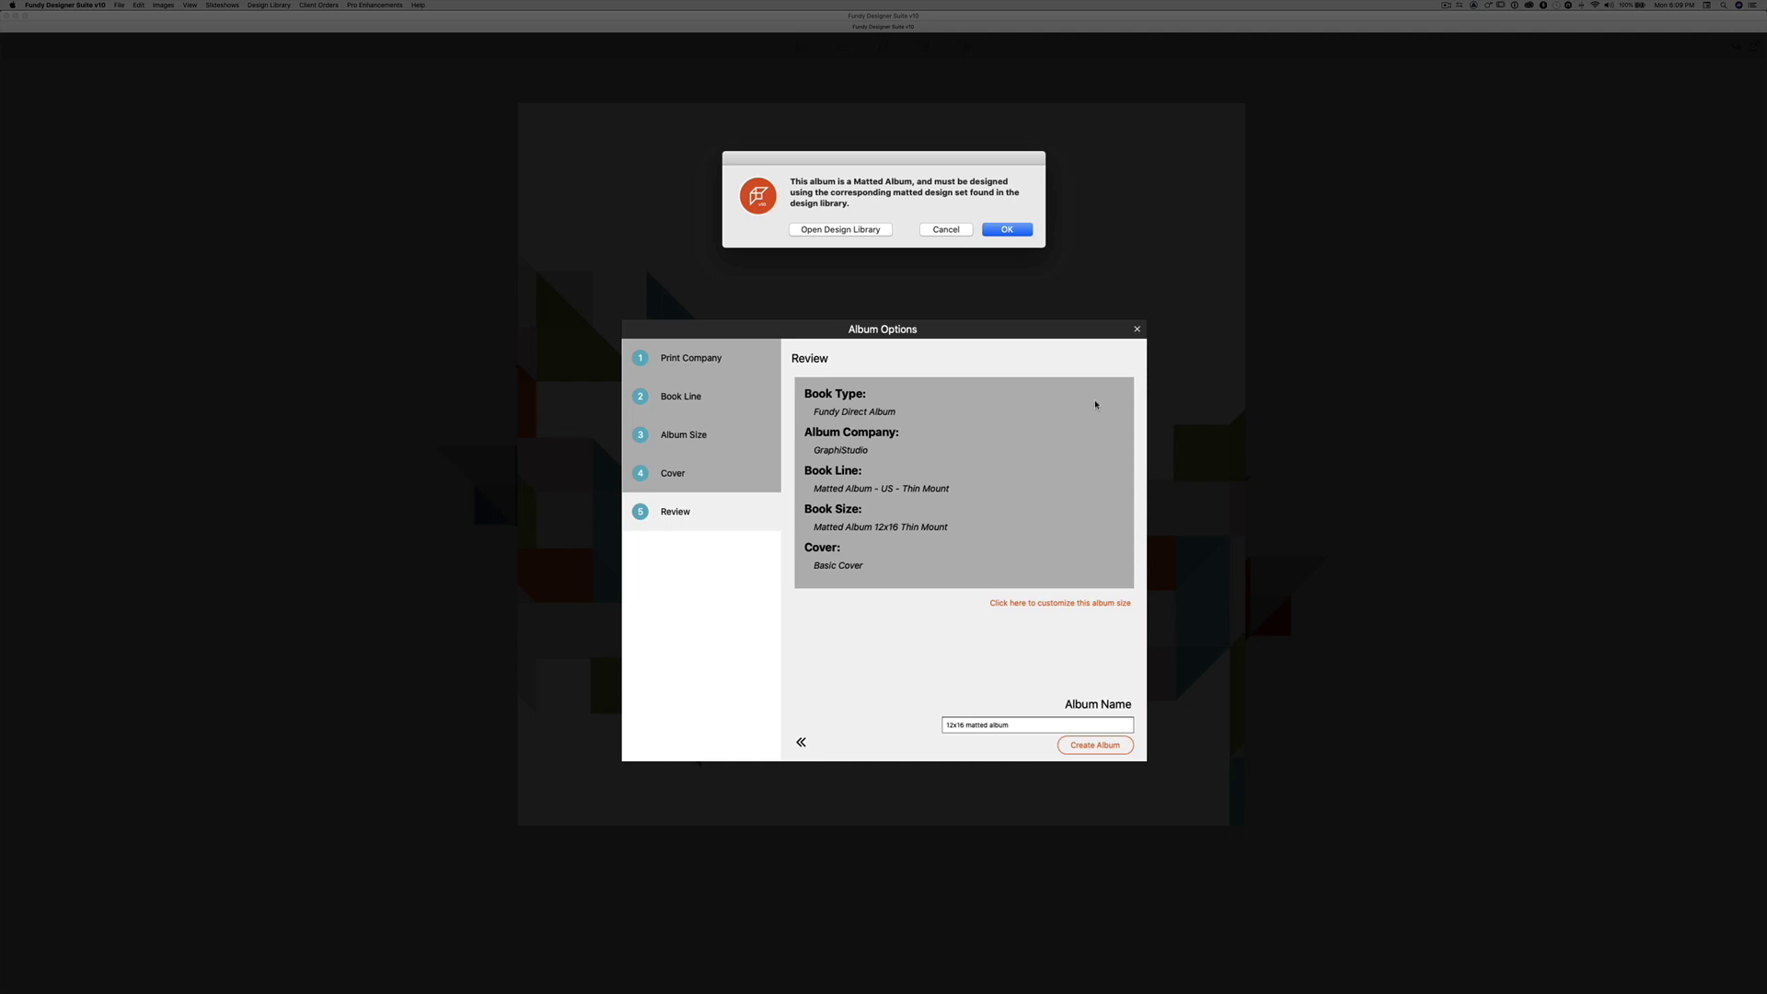
key(Return)
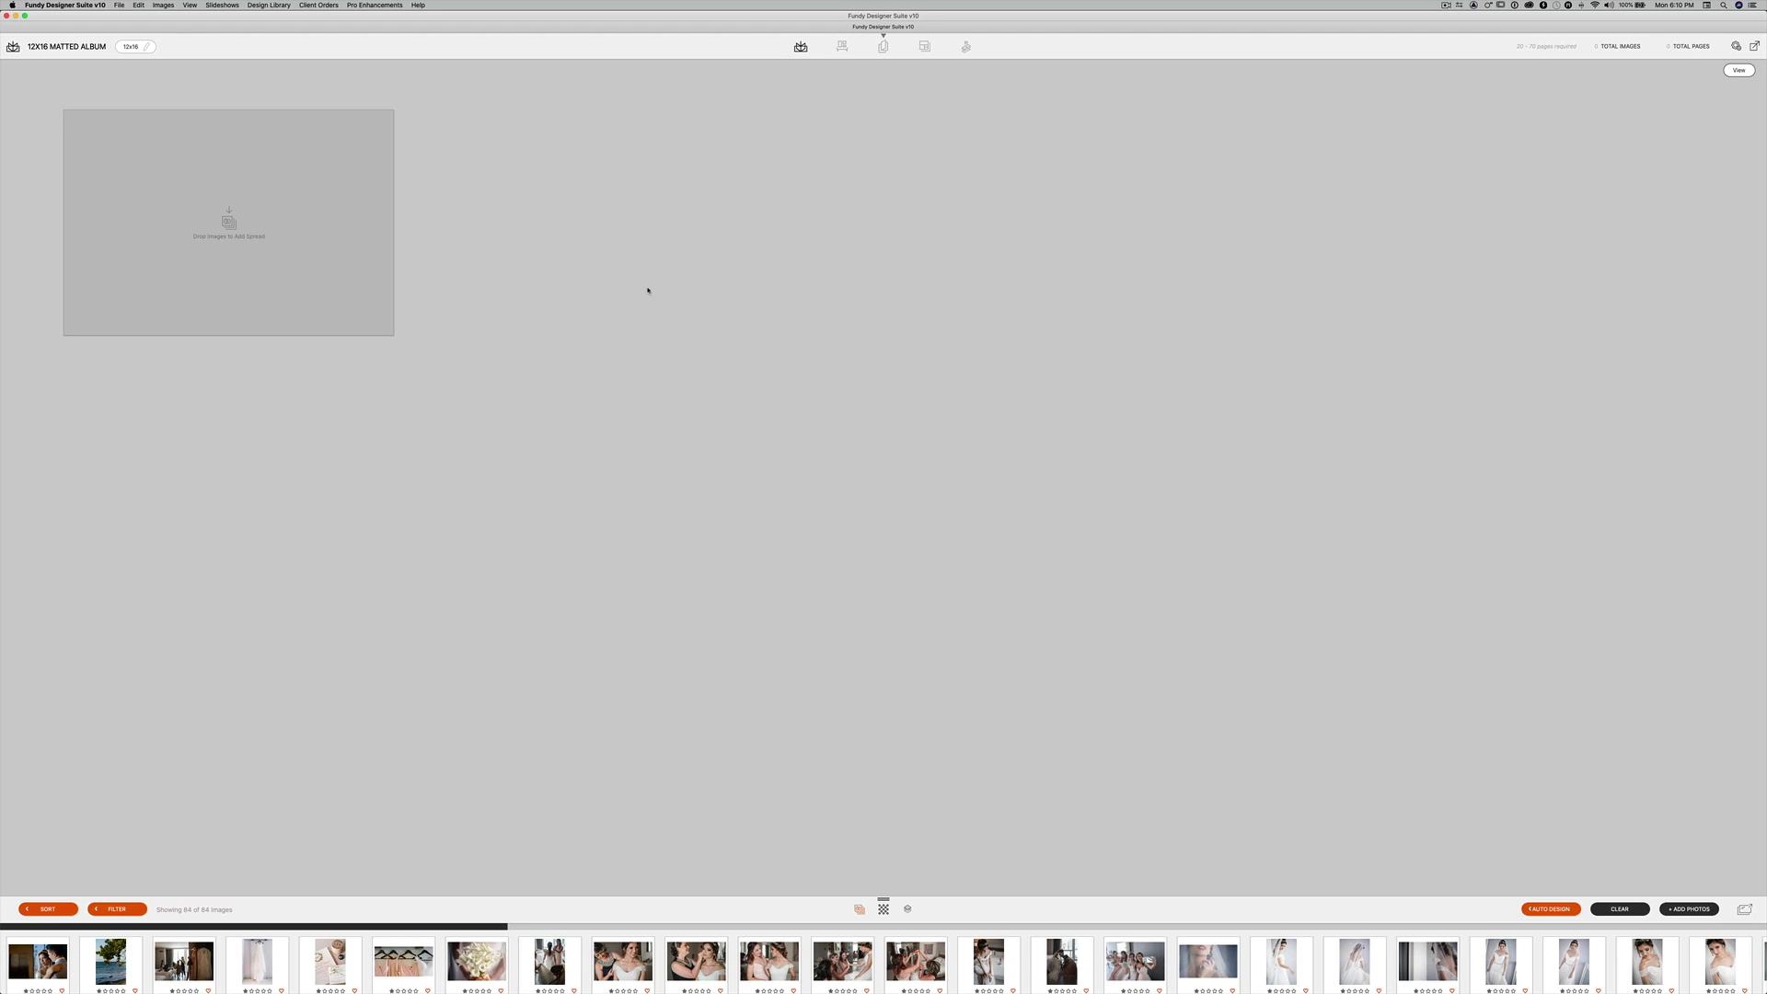
Set the image spacing to 0.31 inches in the album's design settings.
click(1735, 46)
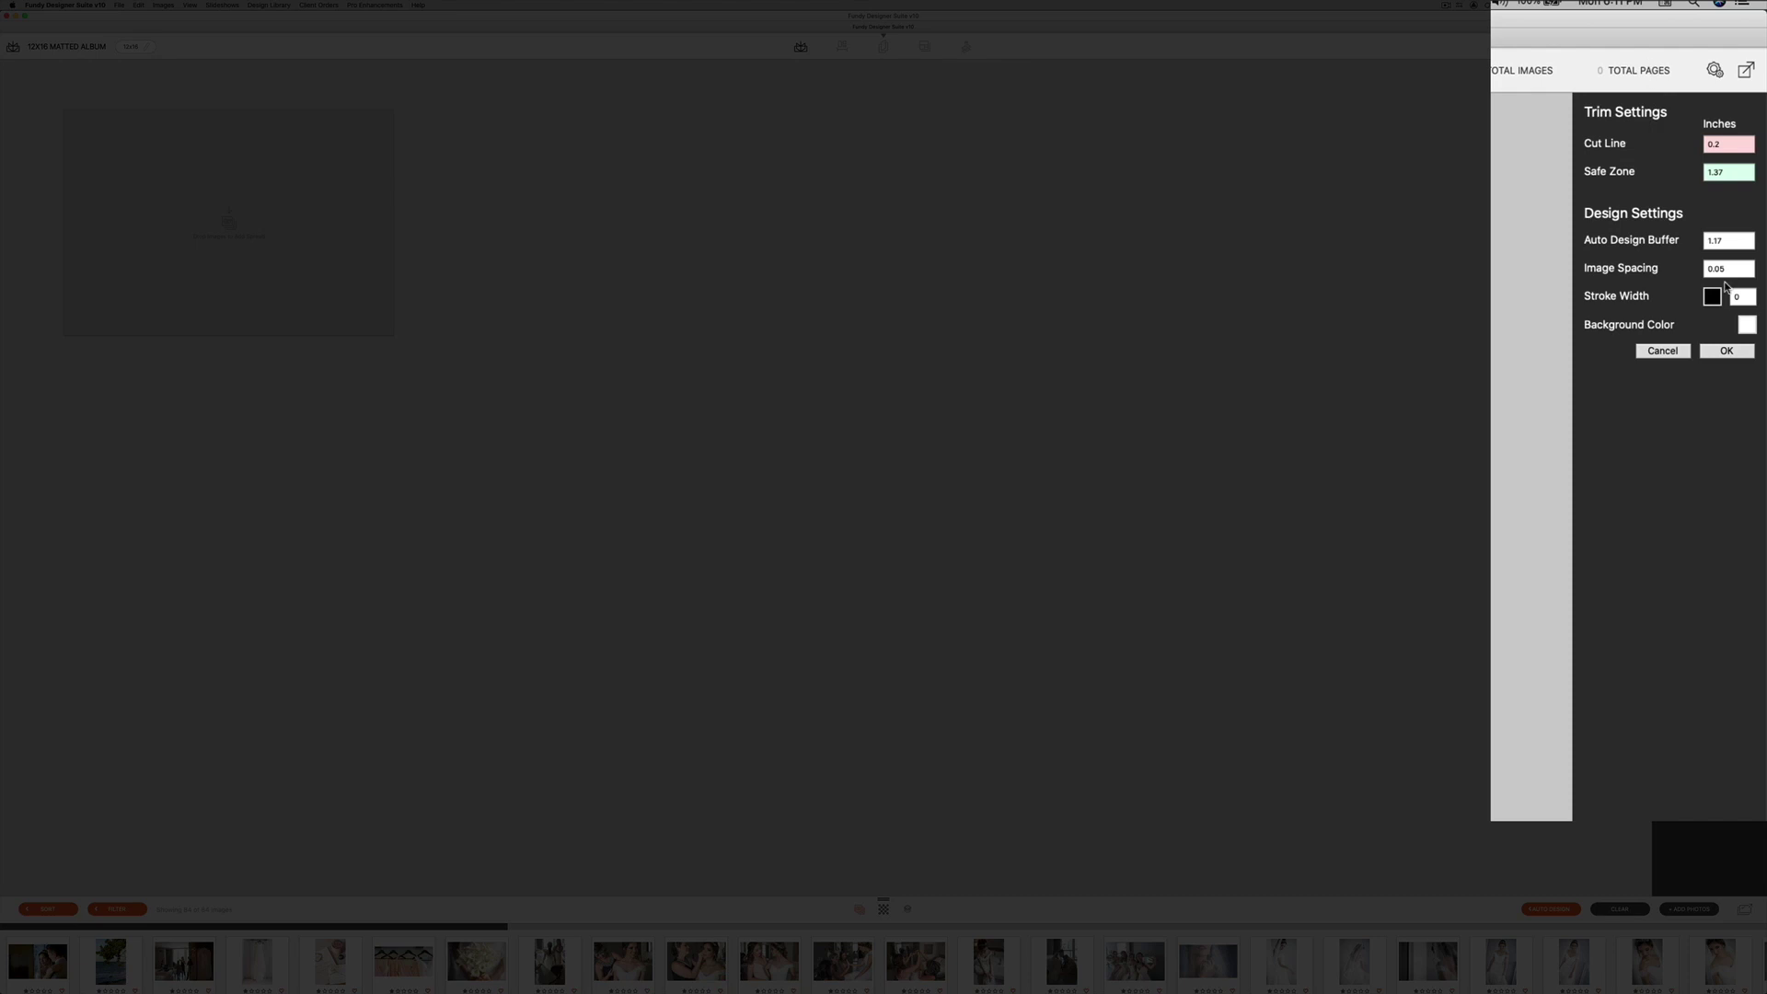
drag(1729, 269, 1690, 268)
text(.31)
click(1734, 296)
key(Return)
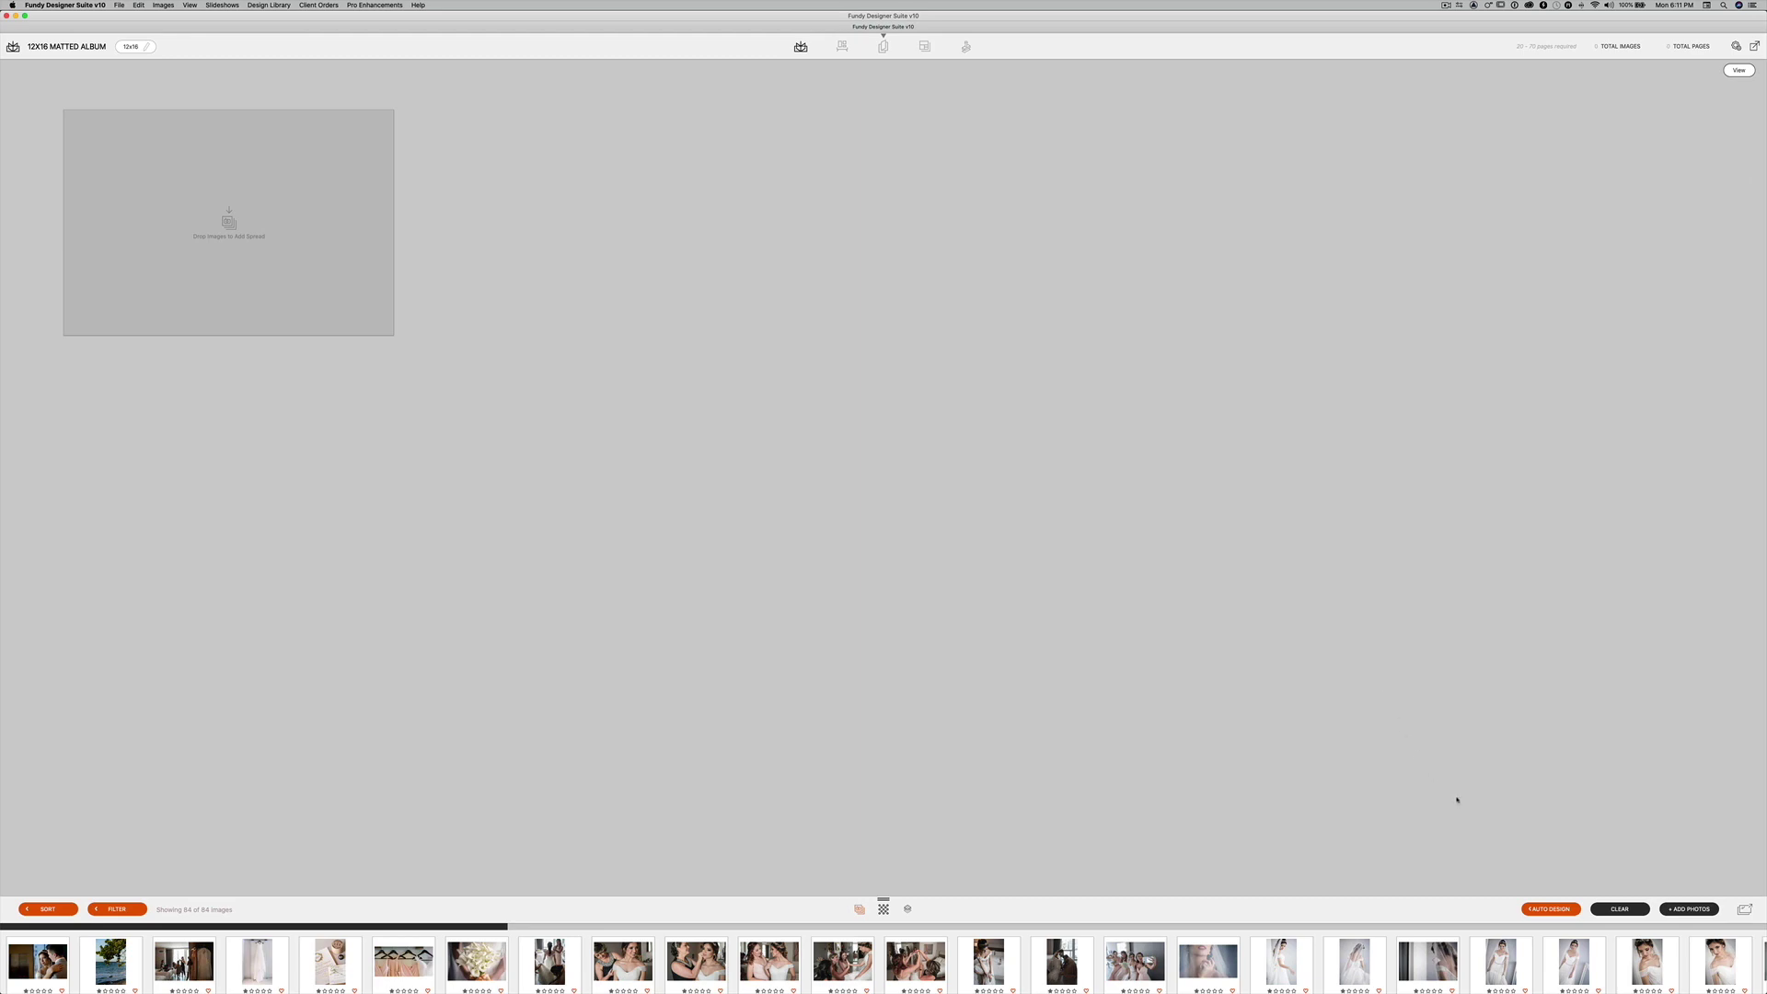
Auto-design the album in the Graphi Matted 2 V style, using the entire image collection ordered by filename.
click(1550, 910)
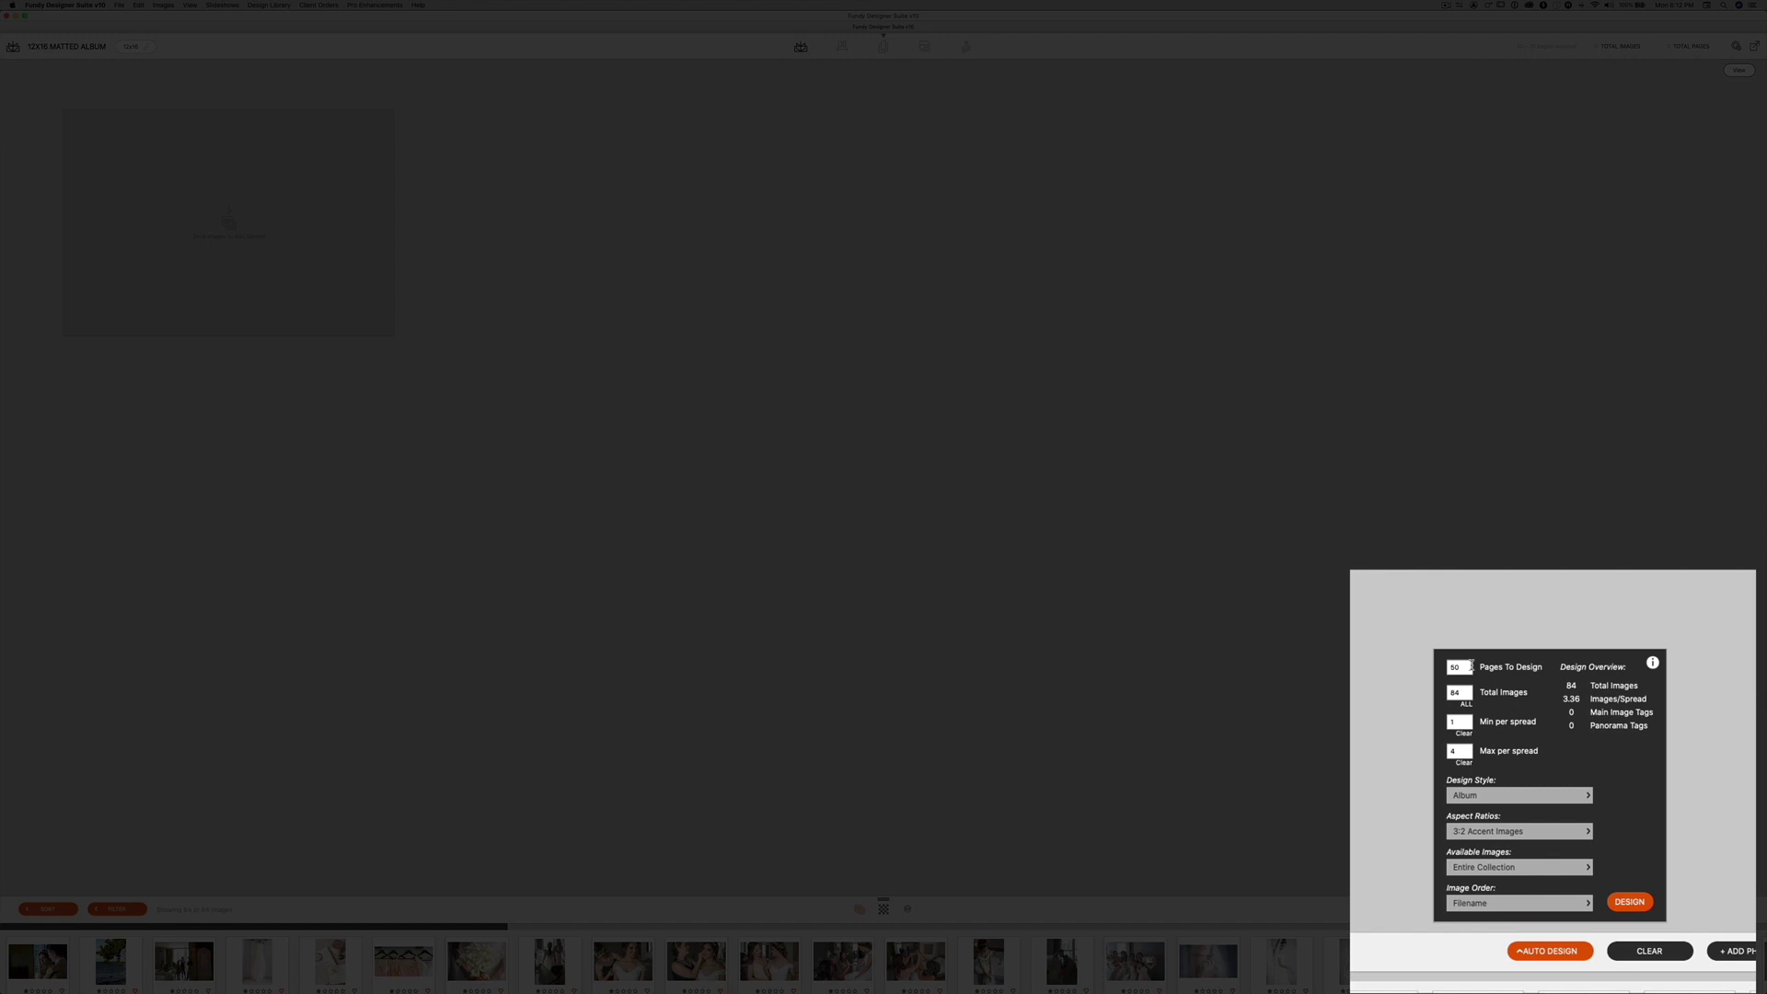
click(1528, 797)
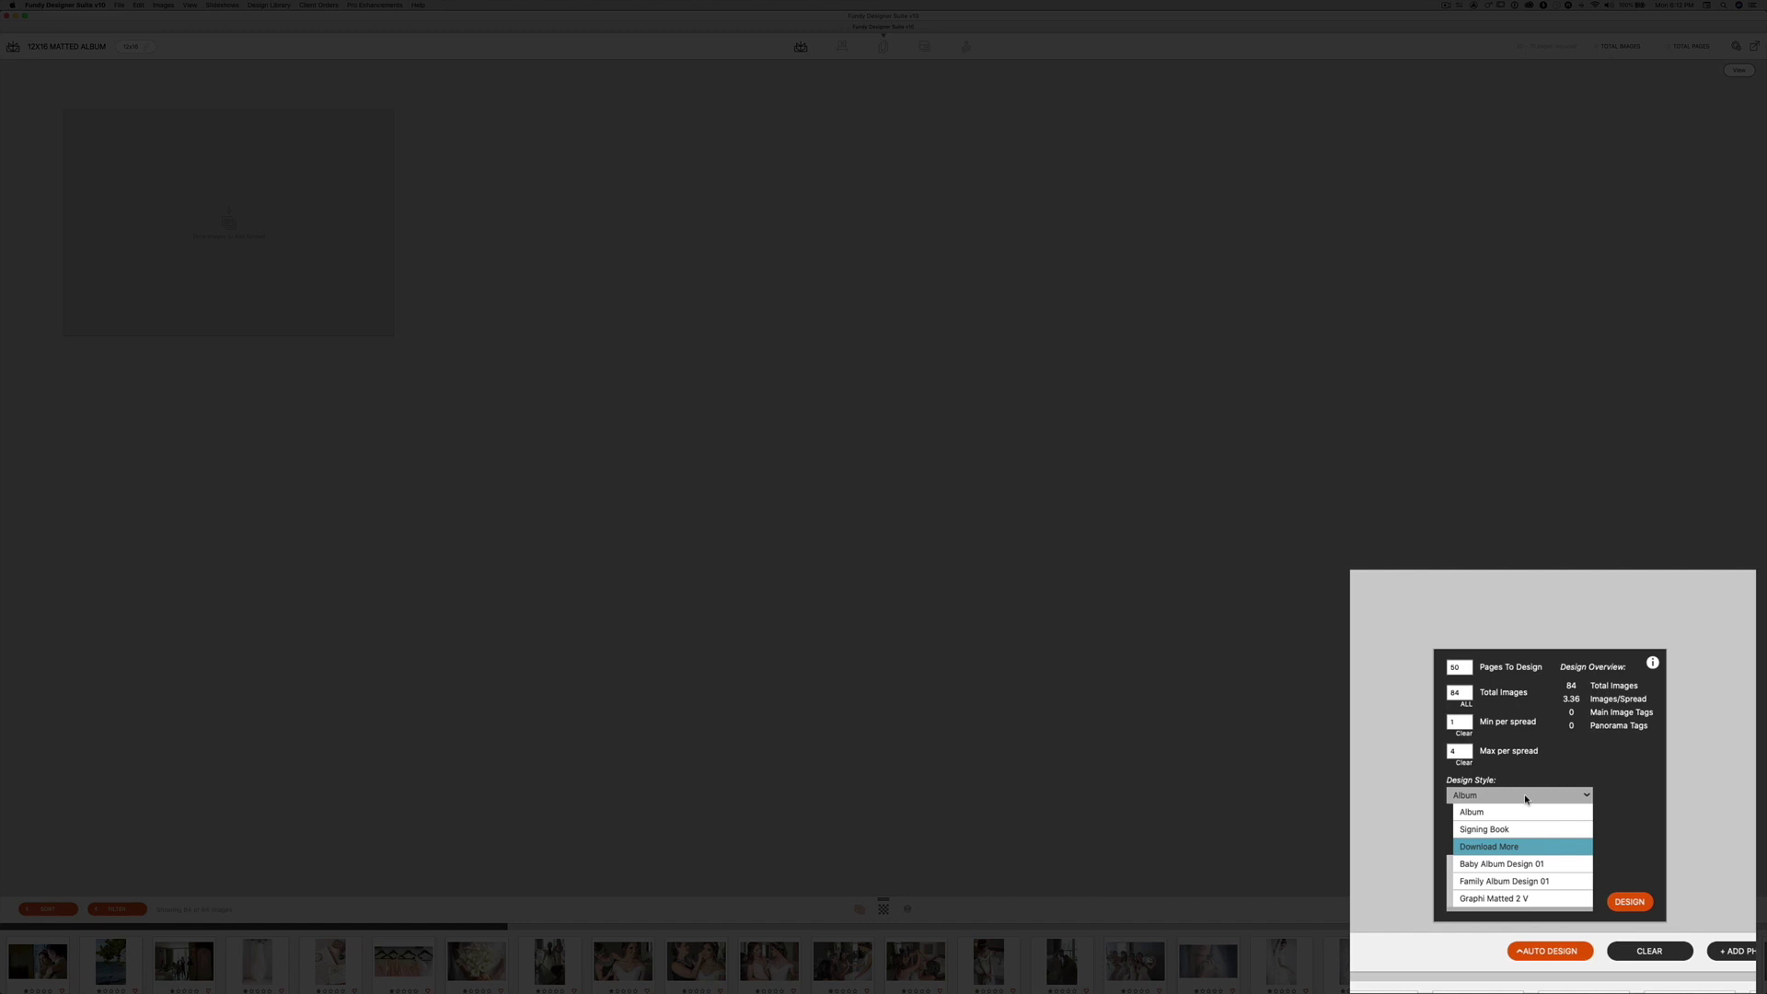
click(1510, 899)
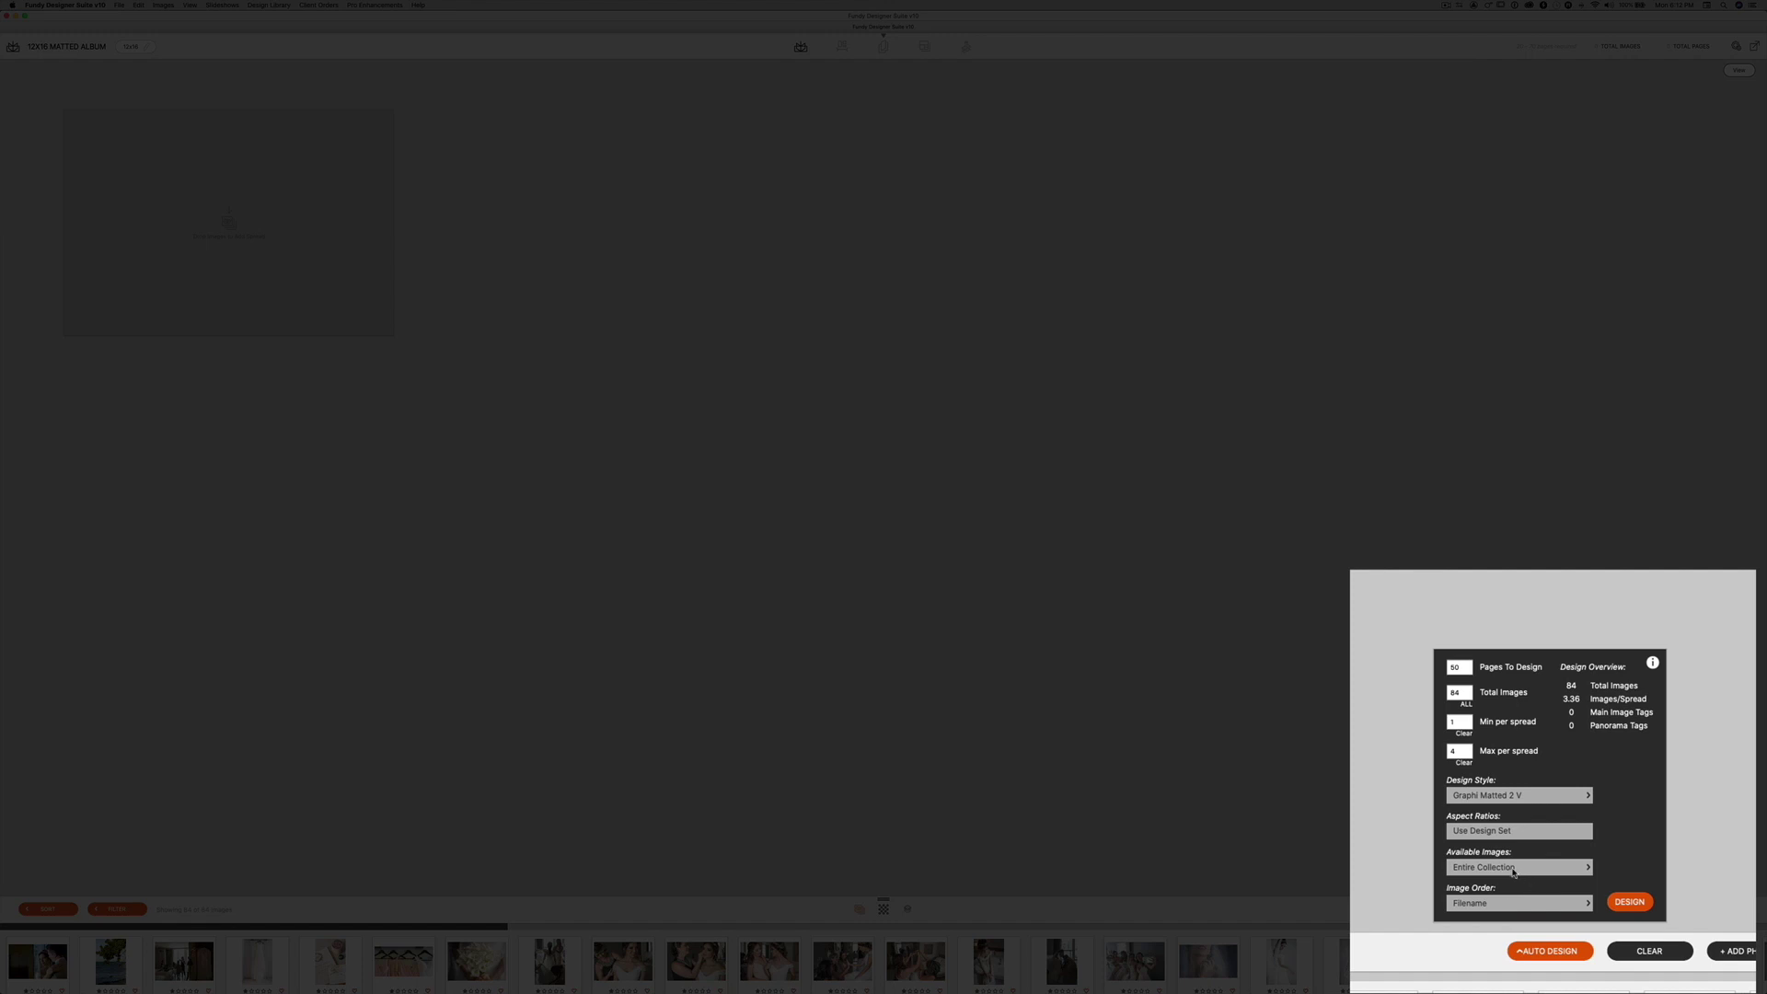
click(1501, 875)
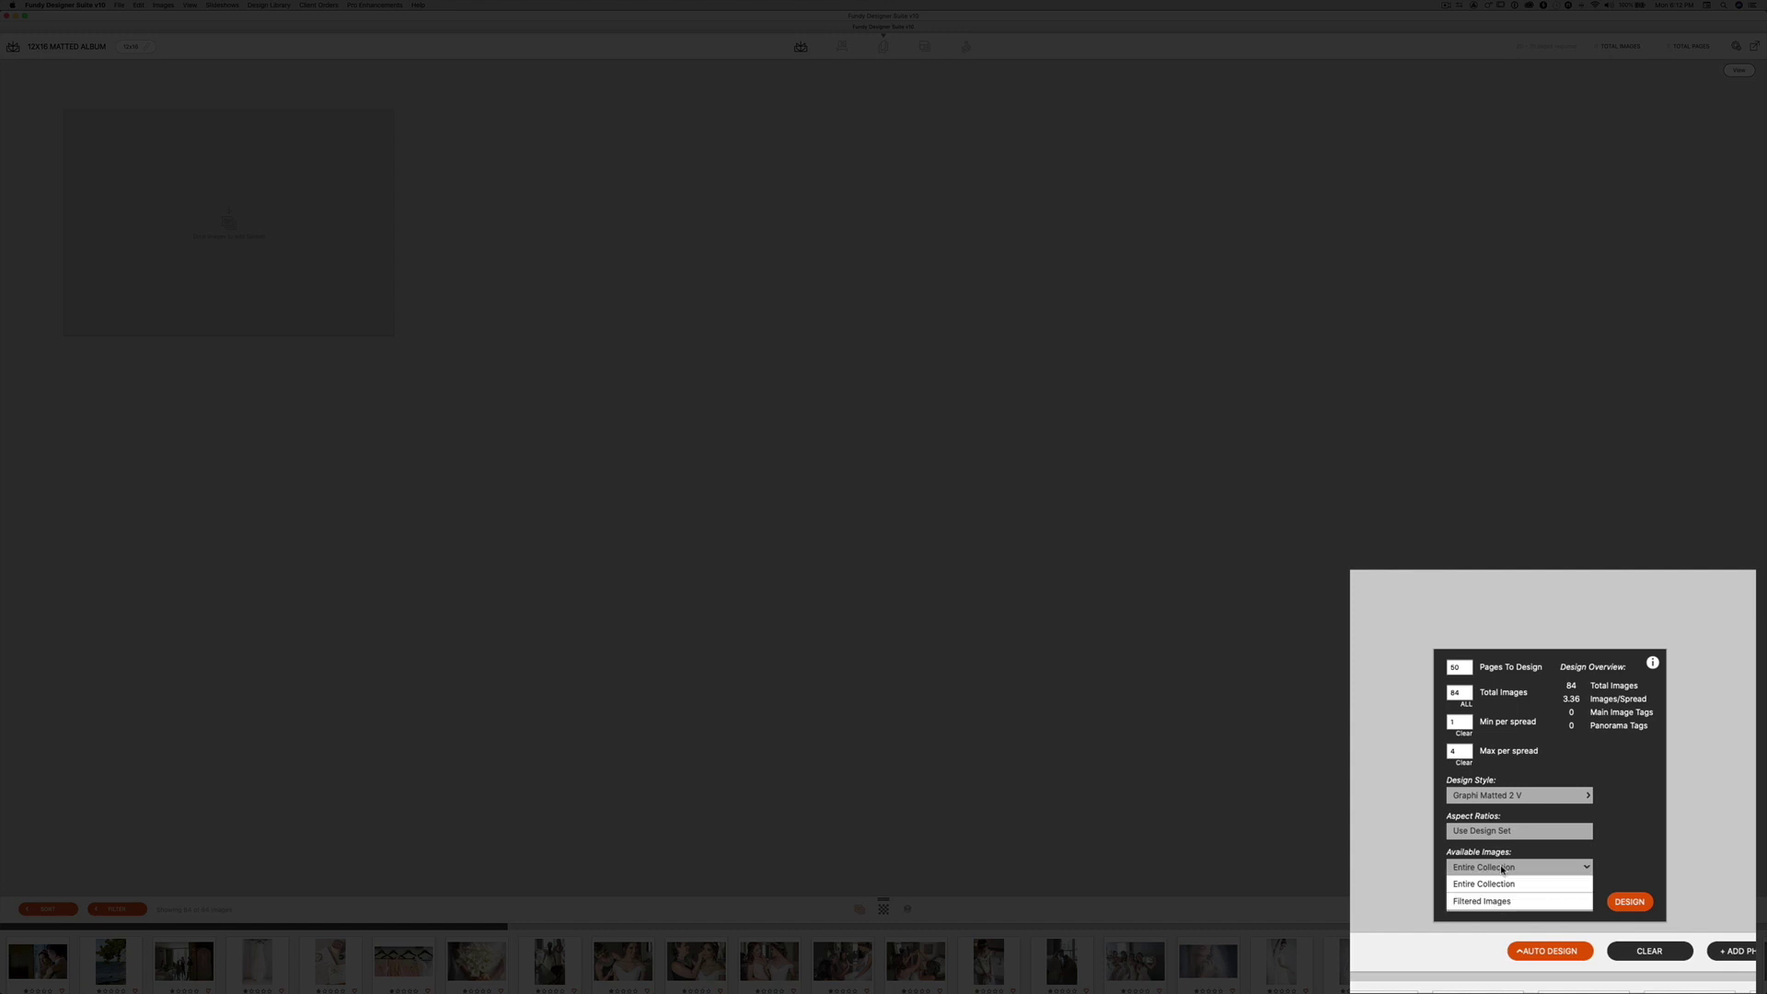
click(1501, 885)
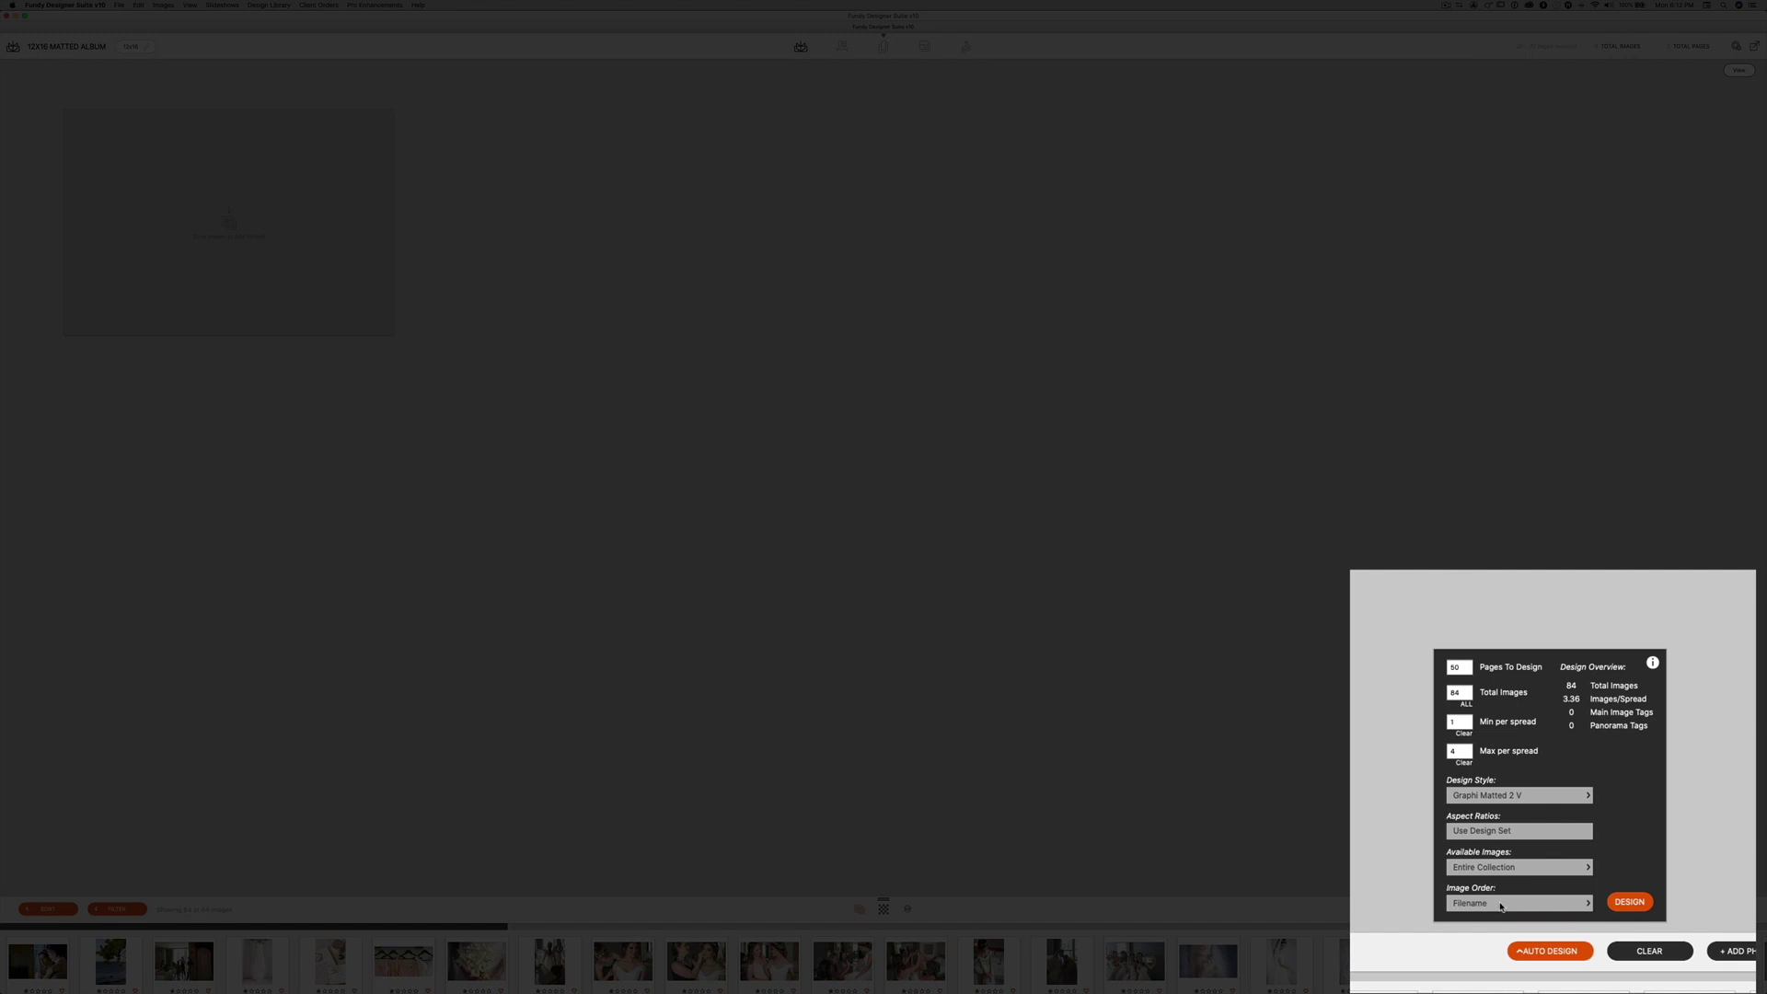
click(1501, 906)
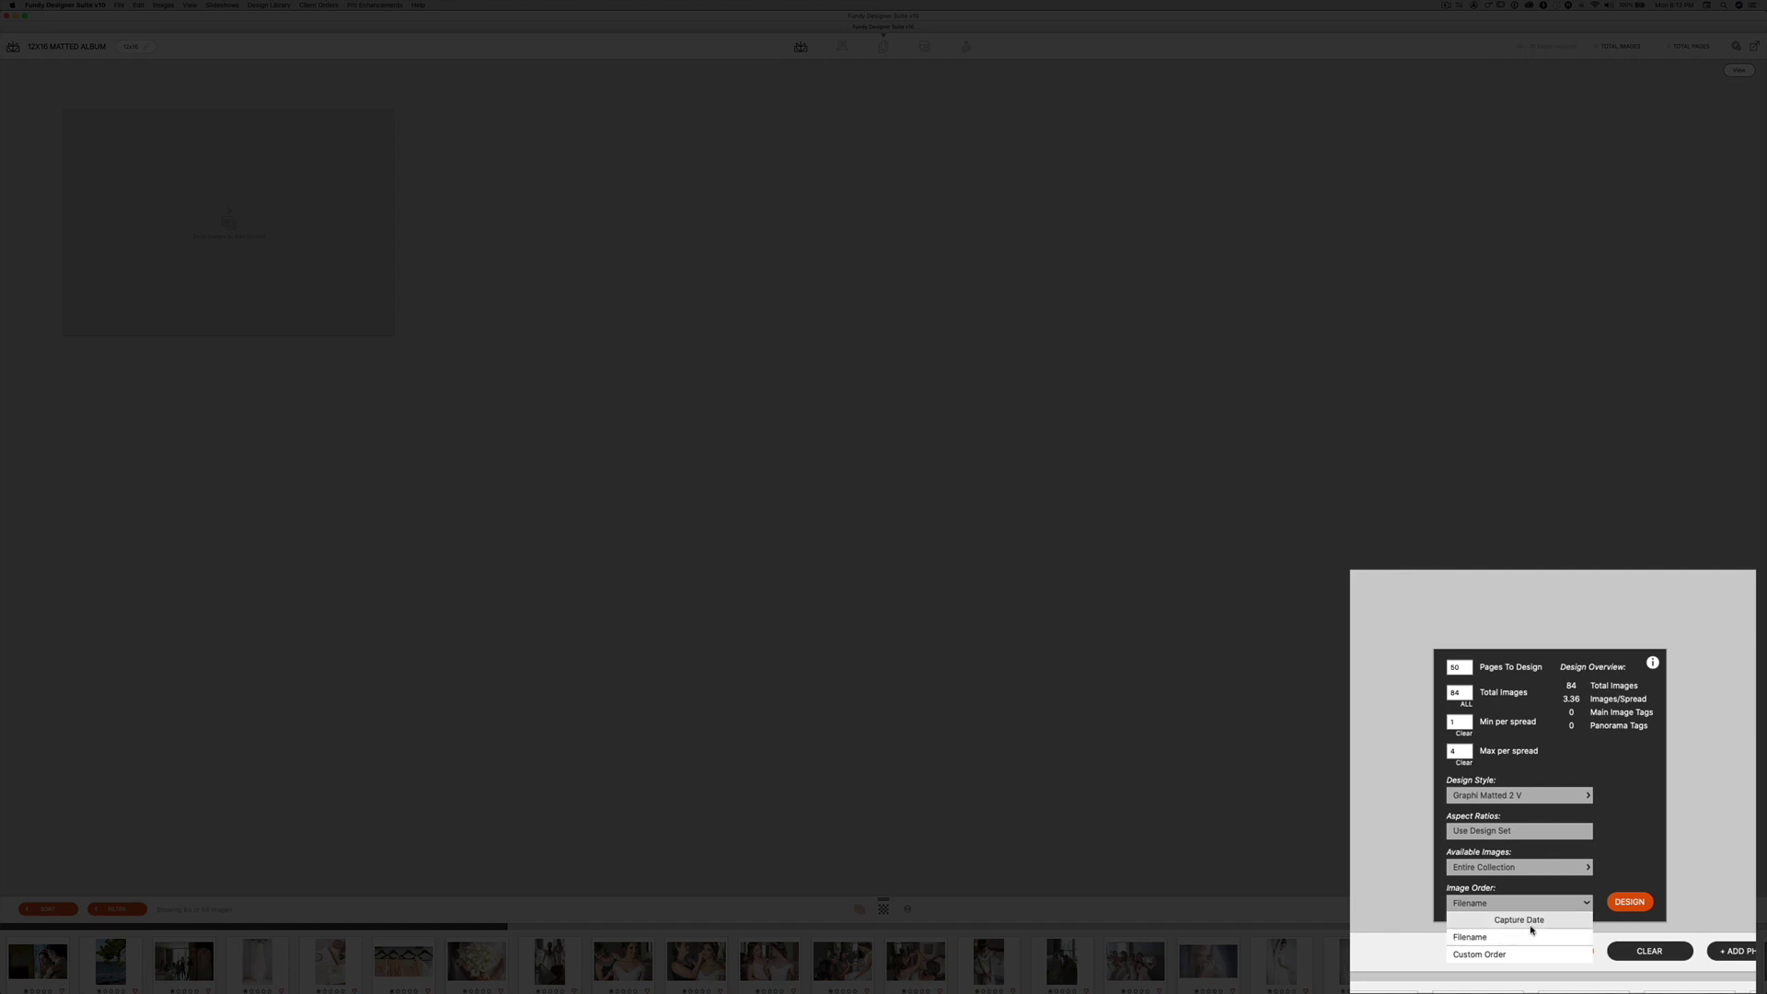
click(1532, 933)
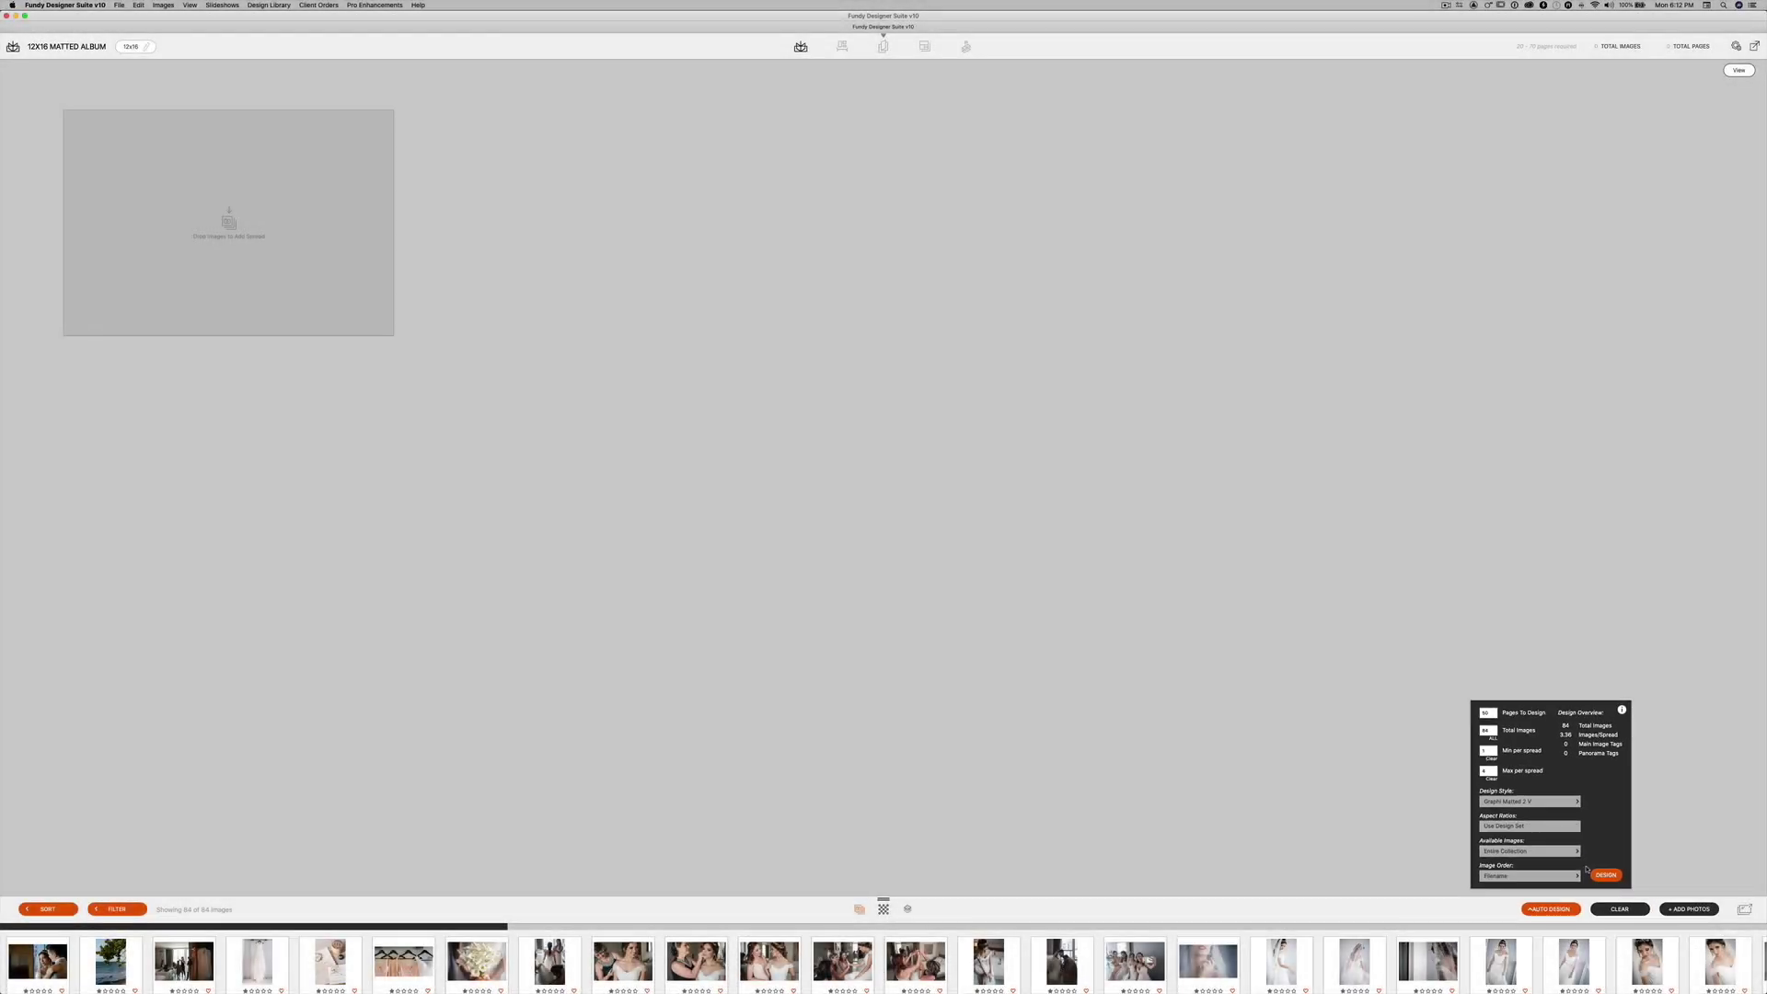
click(1605, 874)
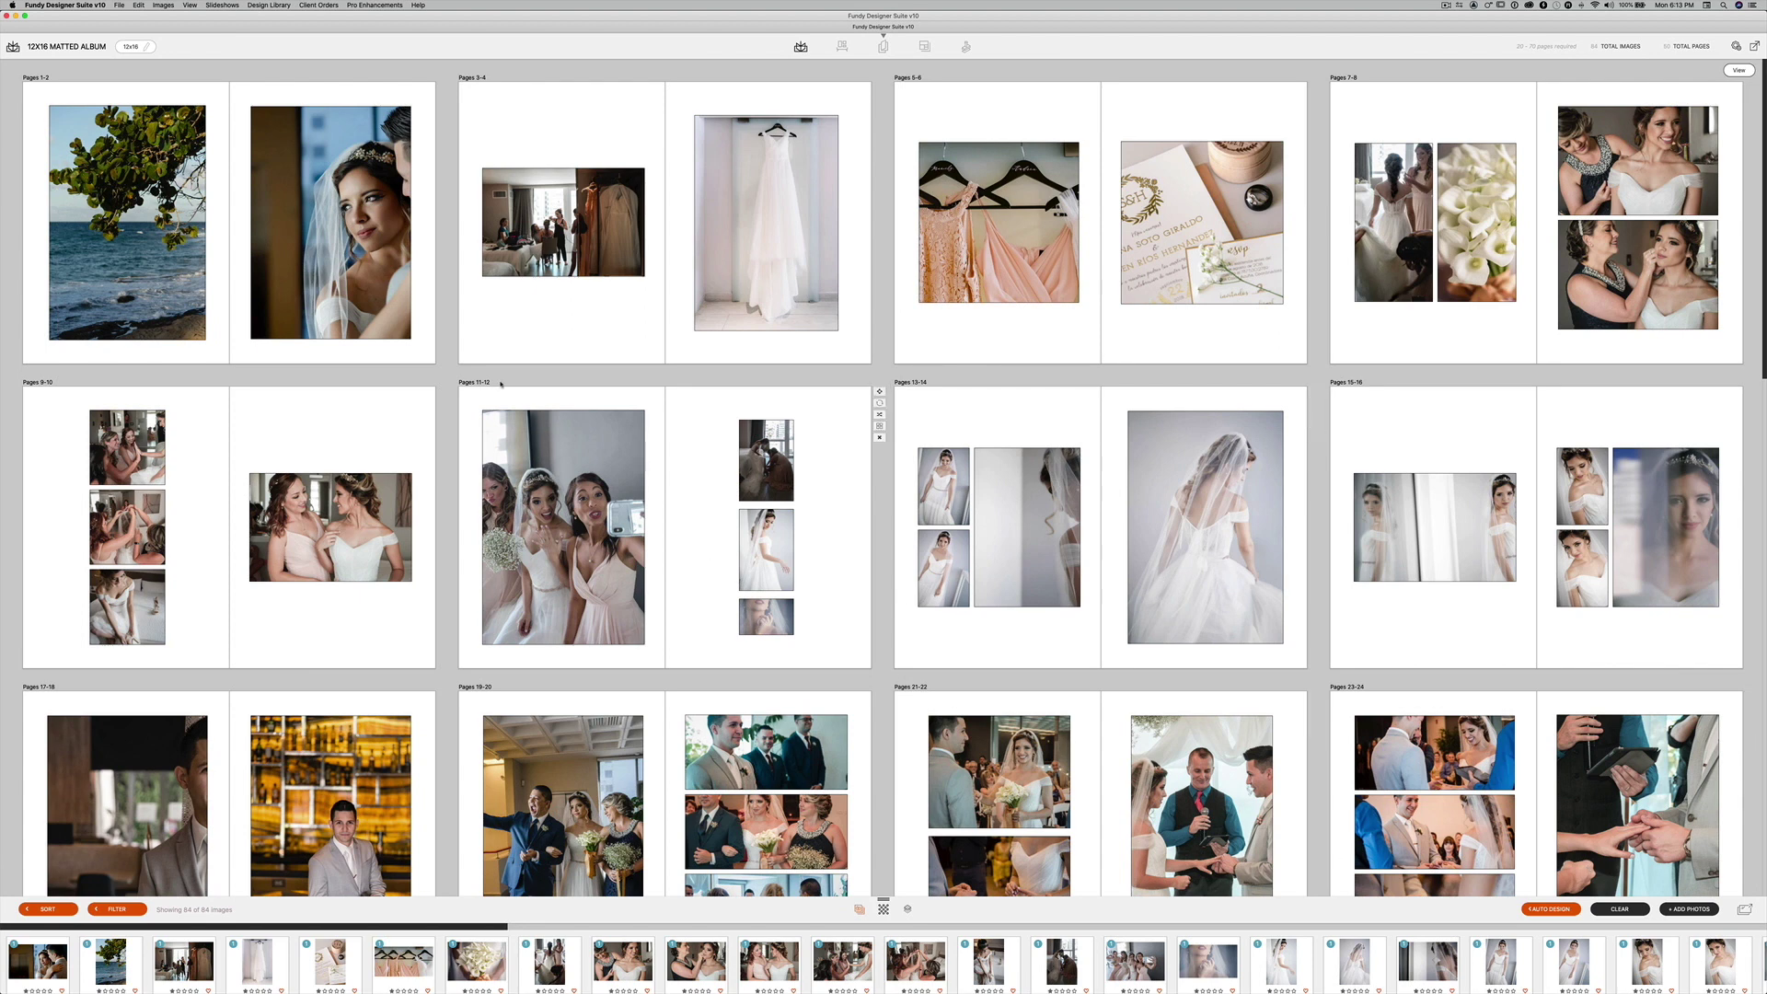
Move the seaside tree photo out of the first spread into its own new spread directly after it.
drag(127, 221, 442, 193)
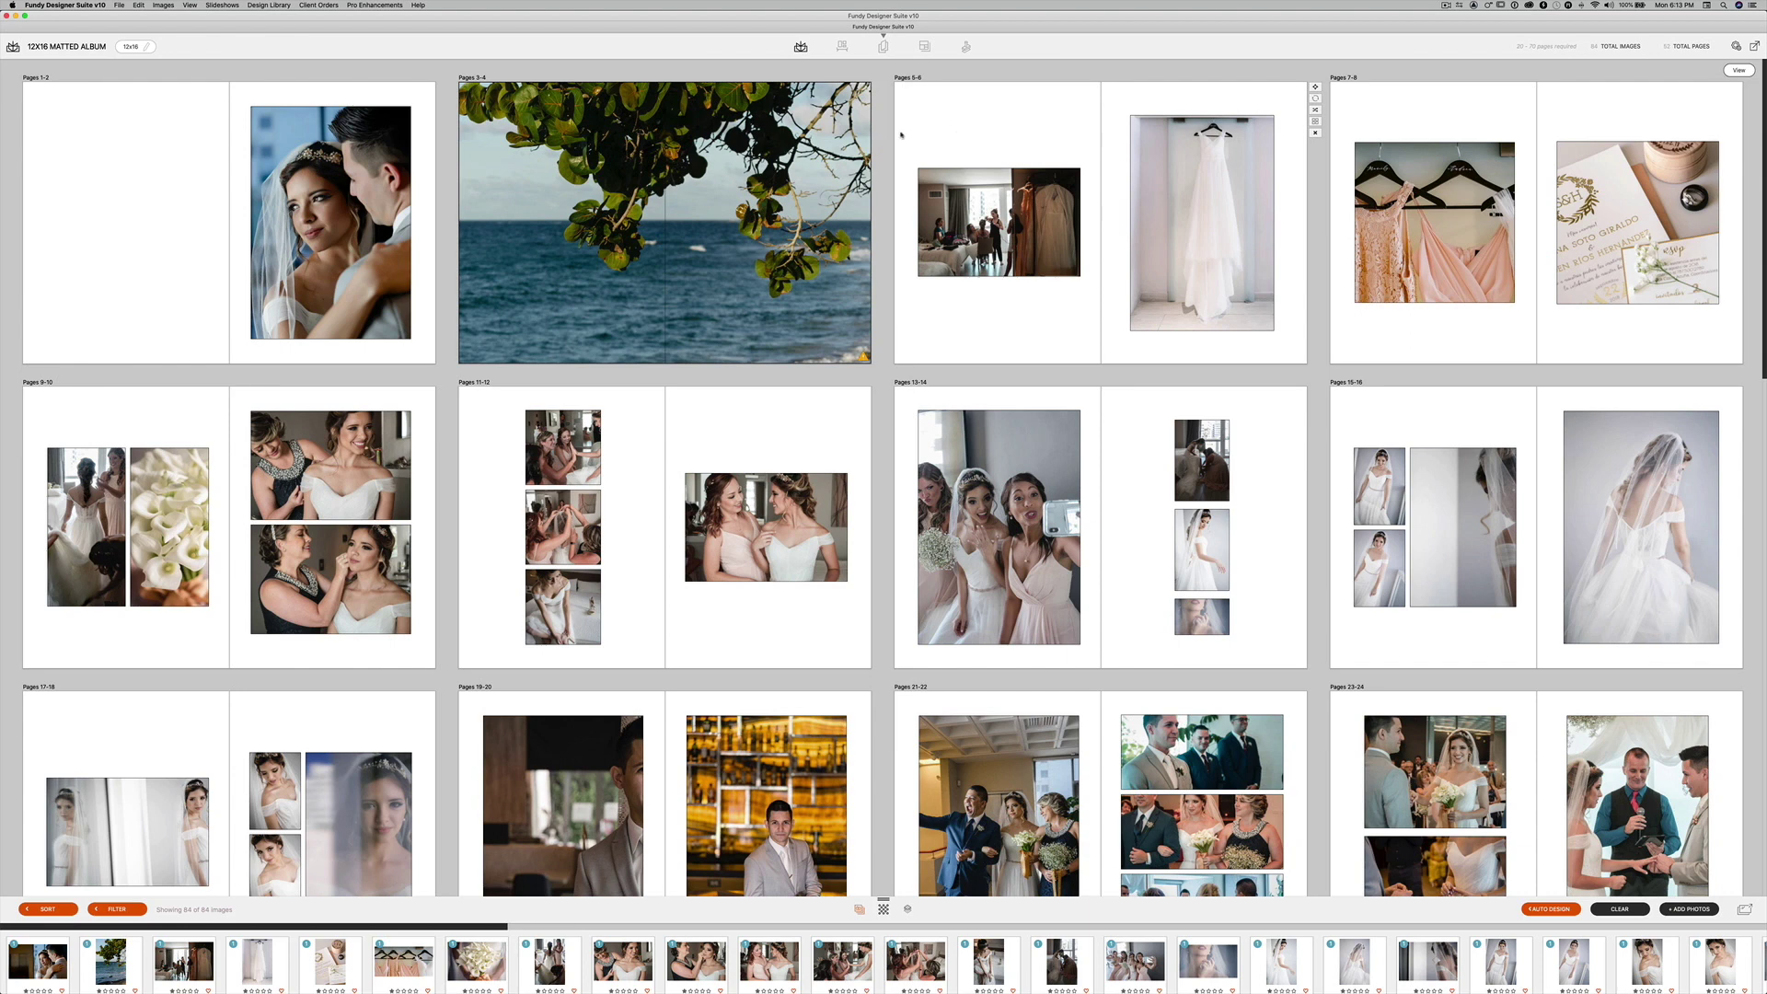
Open the spread on pages 5-6, select the getting-ready photo, and review the following layouts through pages 11-12.
double_click(1021, 155)
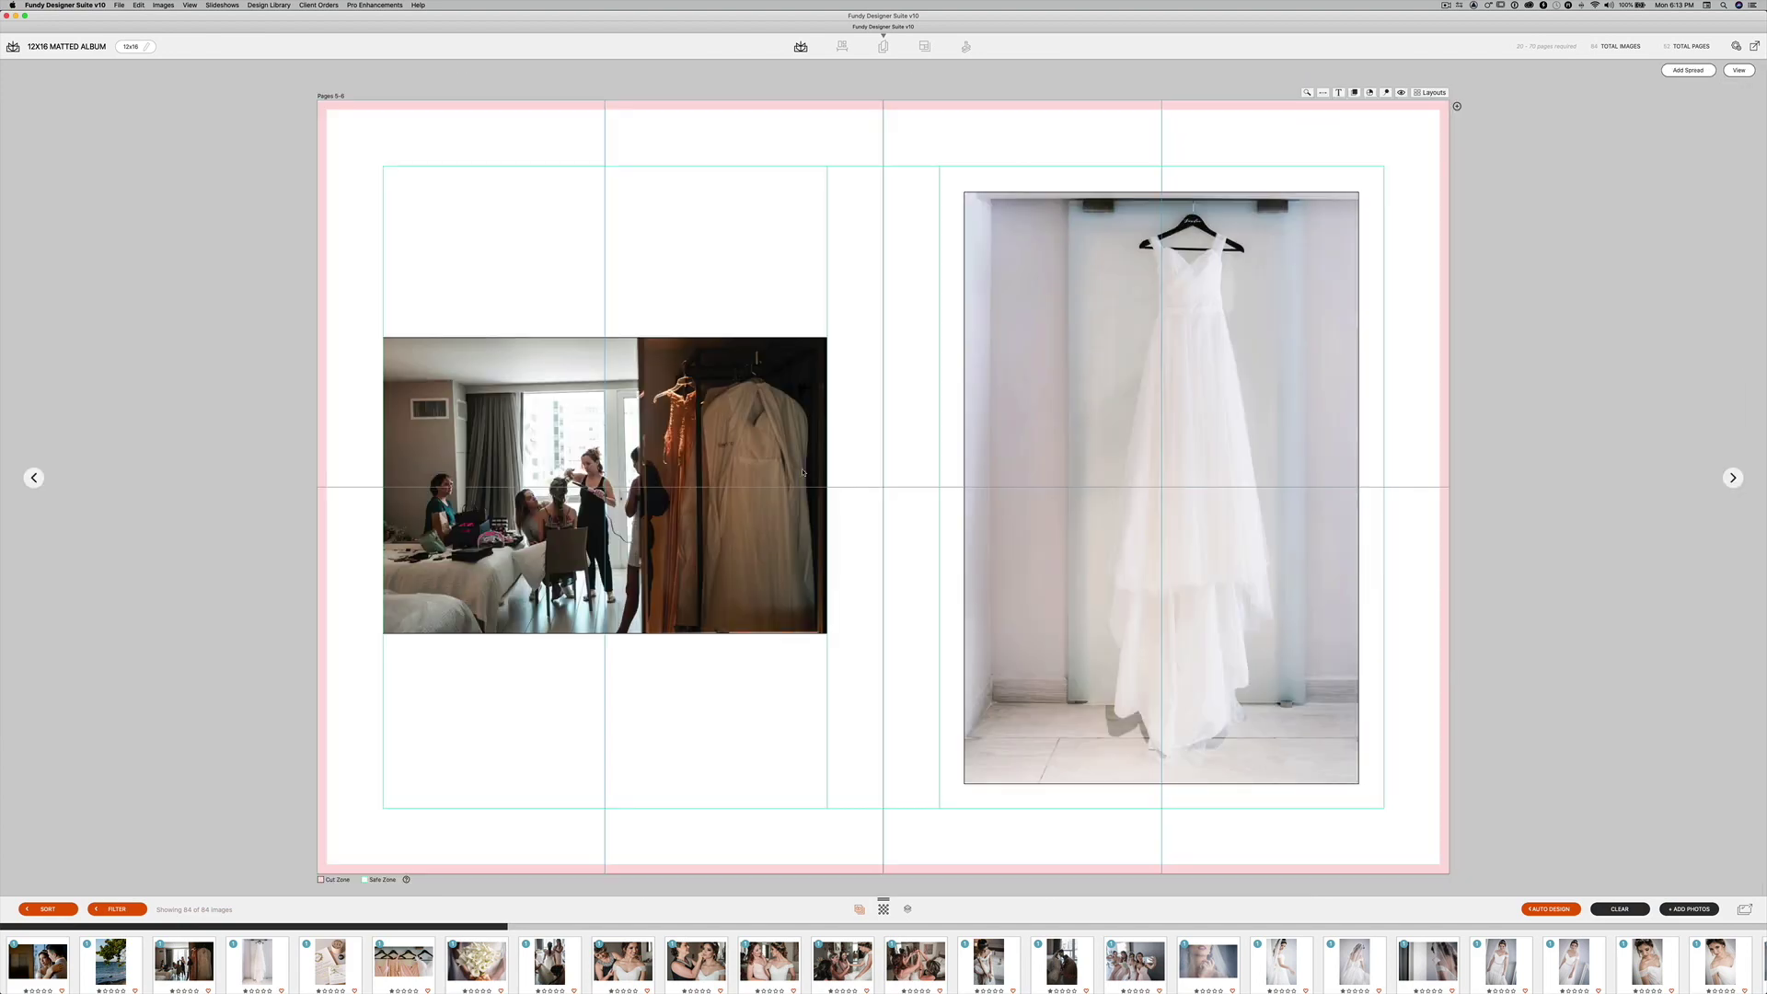
click(756, 426)
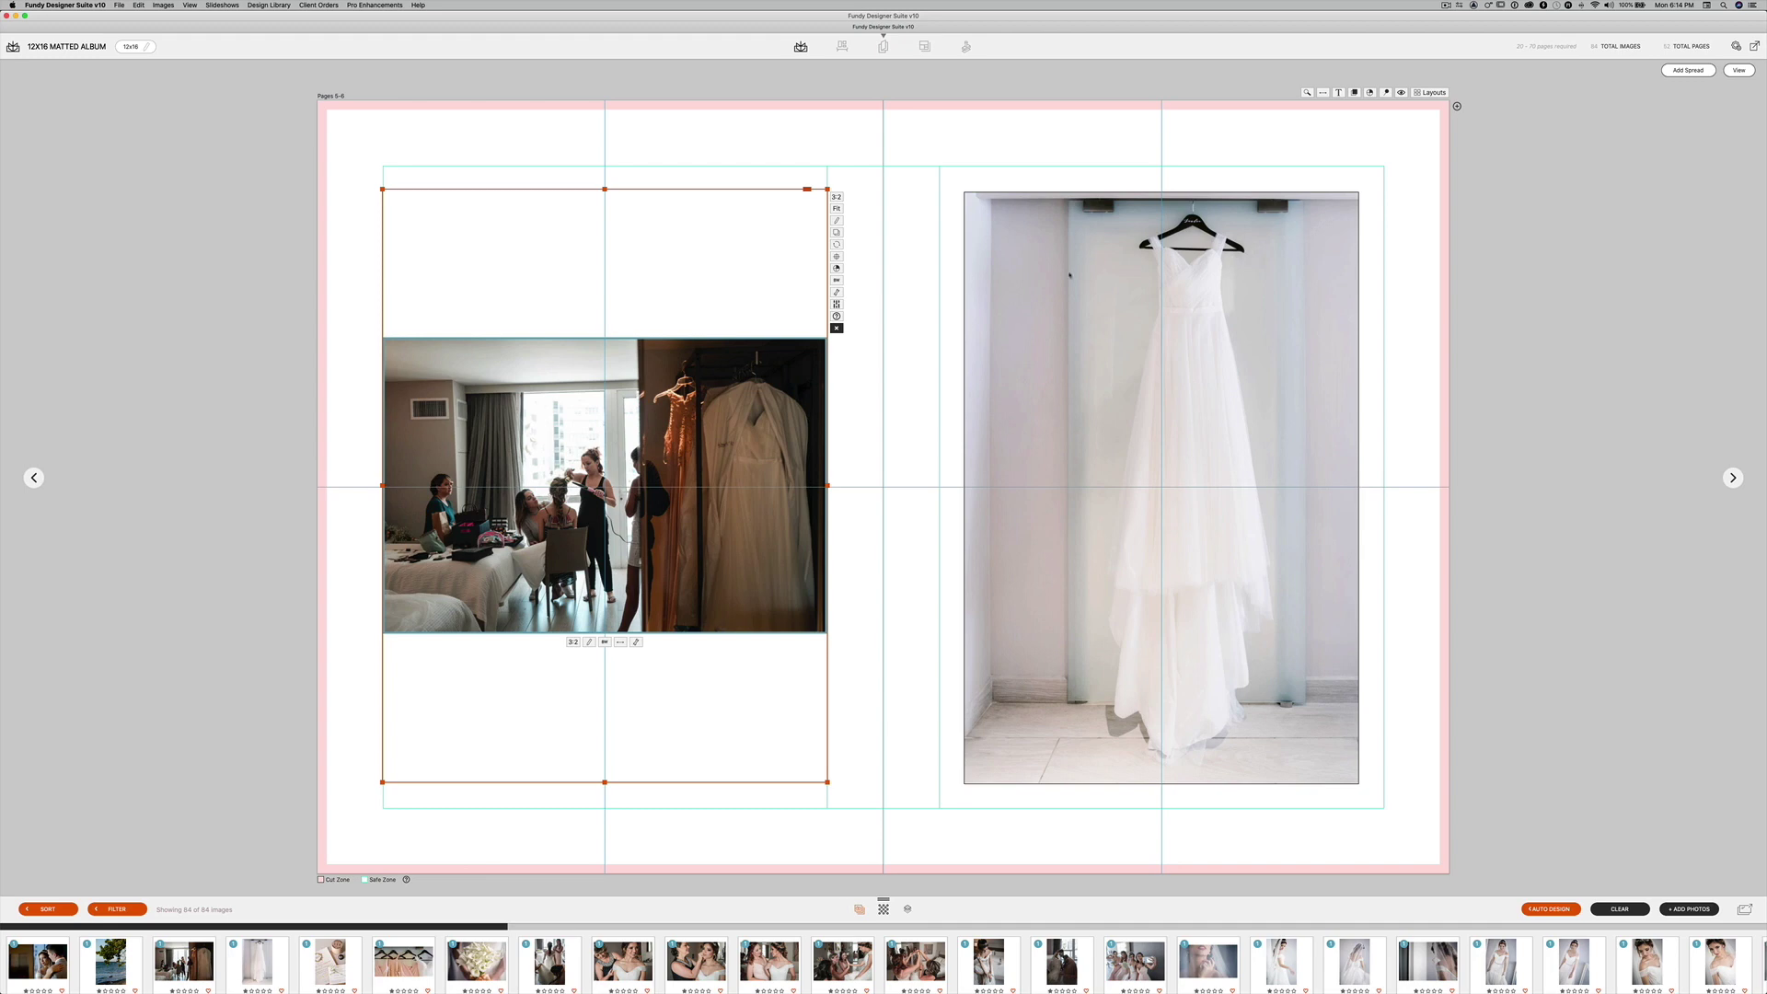
click(1733, 478)
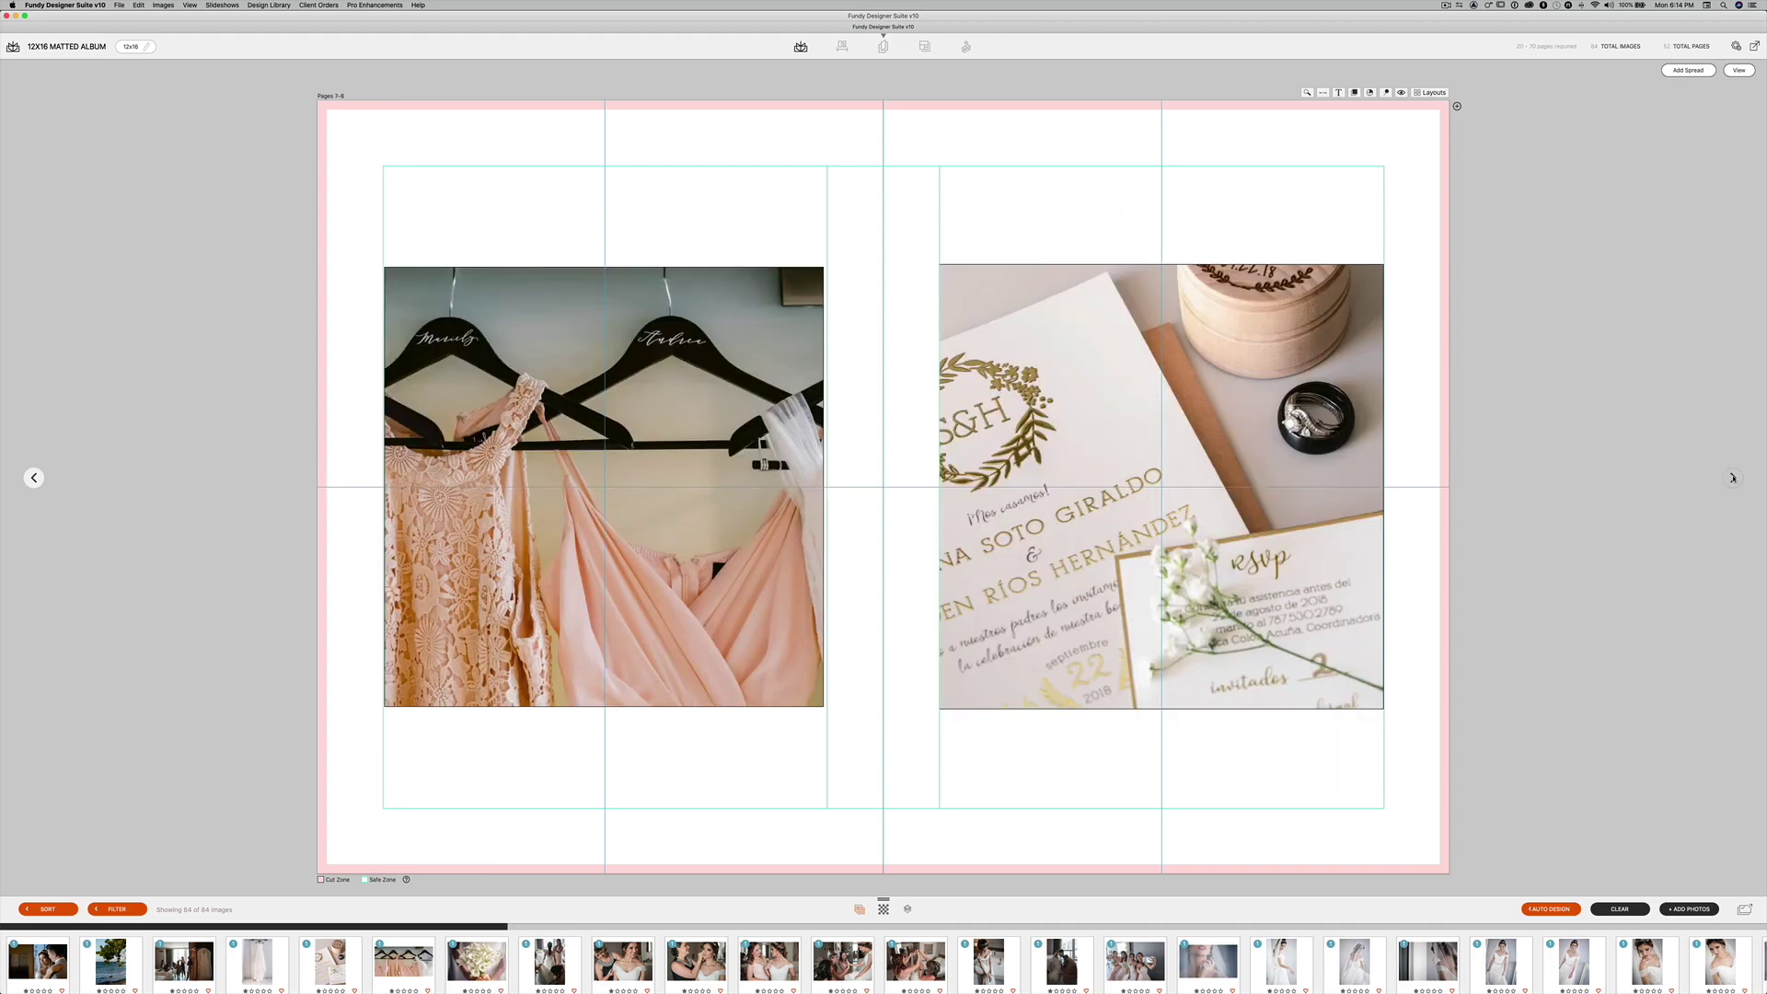
click(1733, 478)
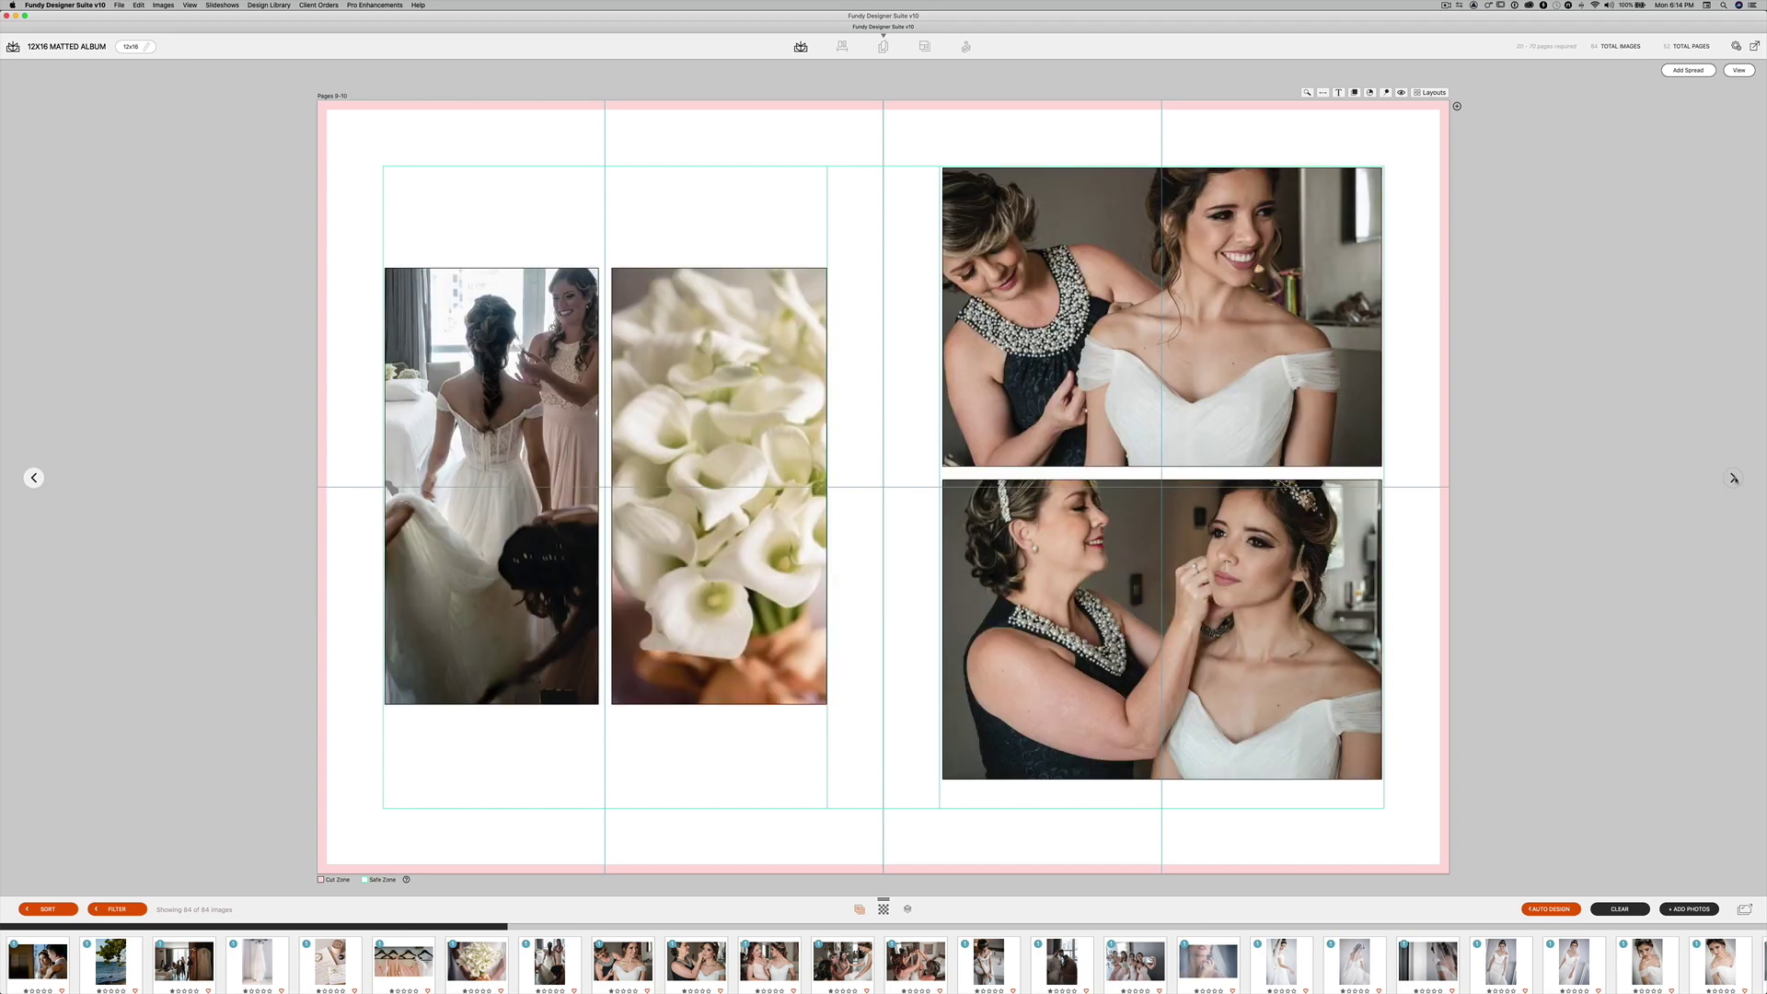
click(1733, 478)
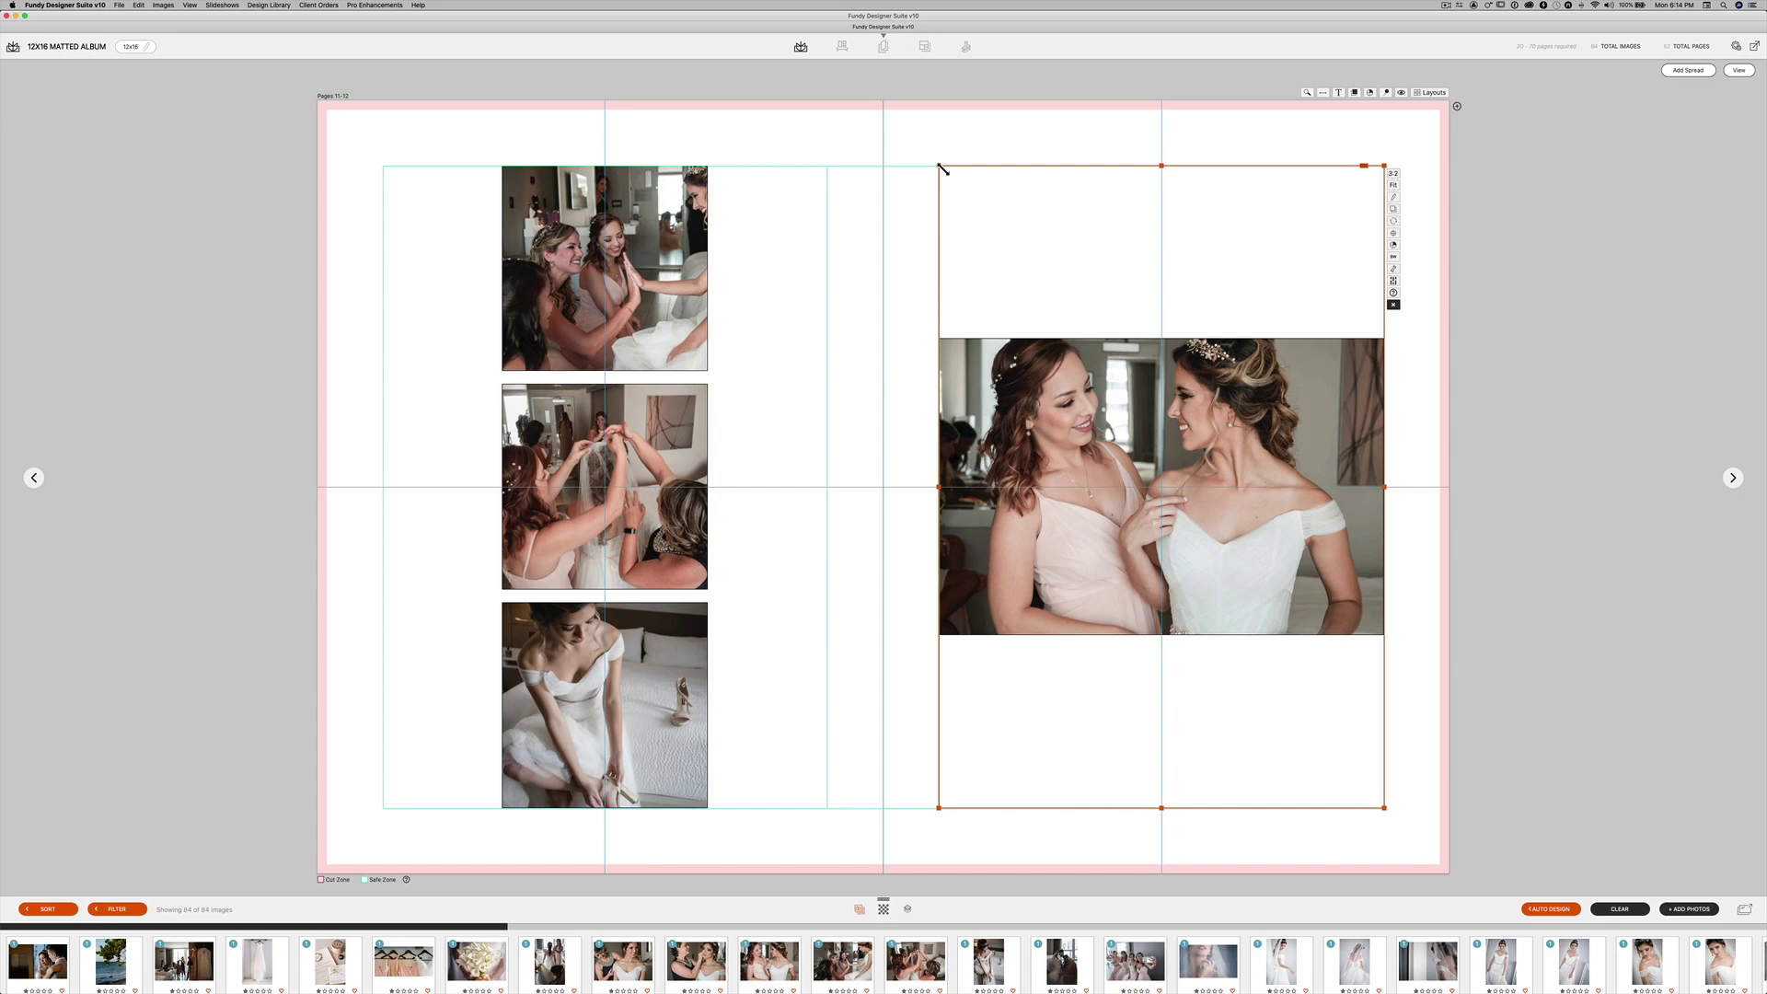
Enlarge the bride-and-bridesmaid photo's frame on pages 11-12 past the safe zone and snap its corner back to the safe-zone guides.
drag(939, 167, 890, 134)
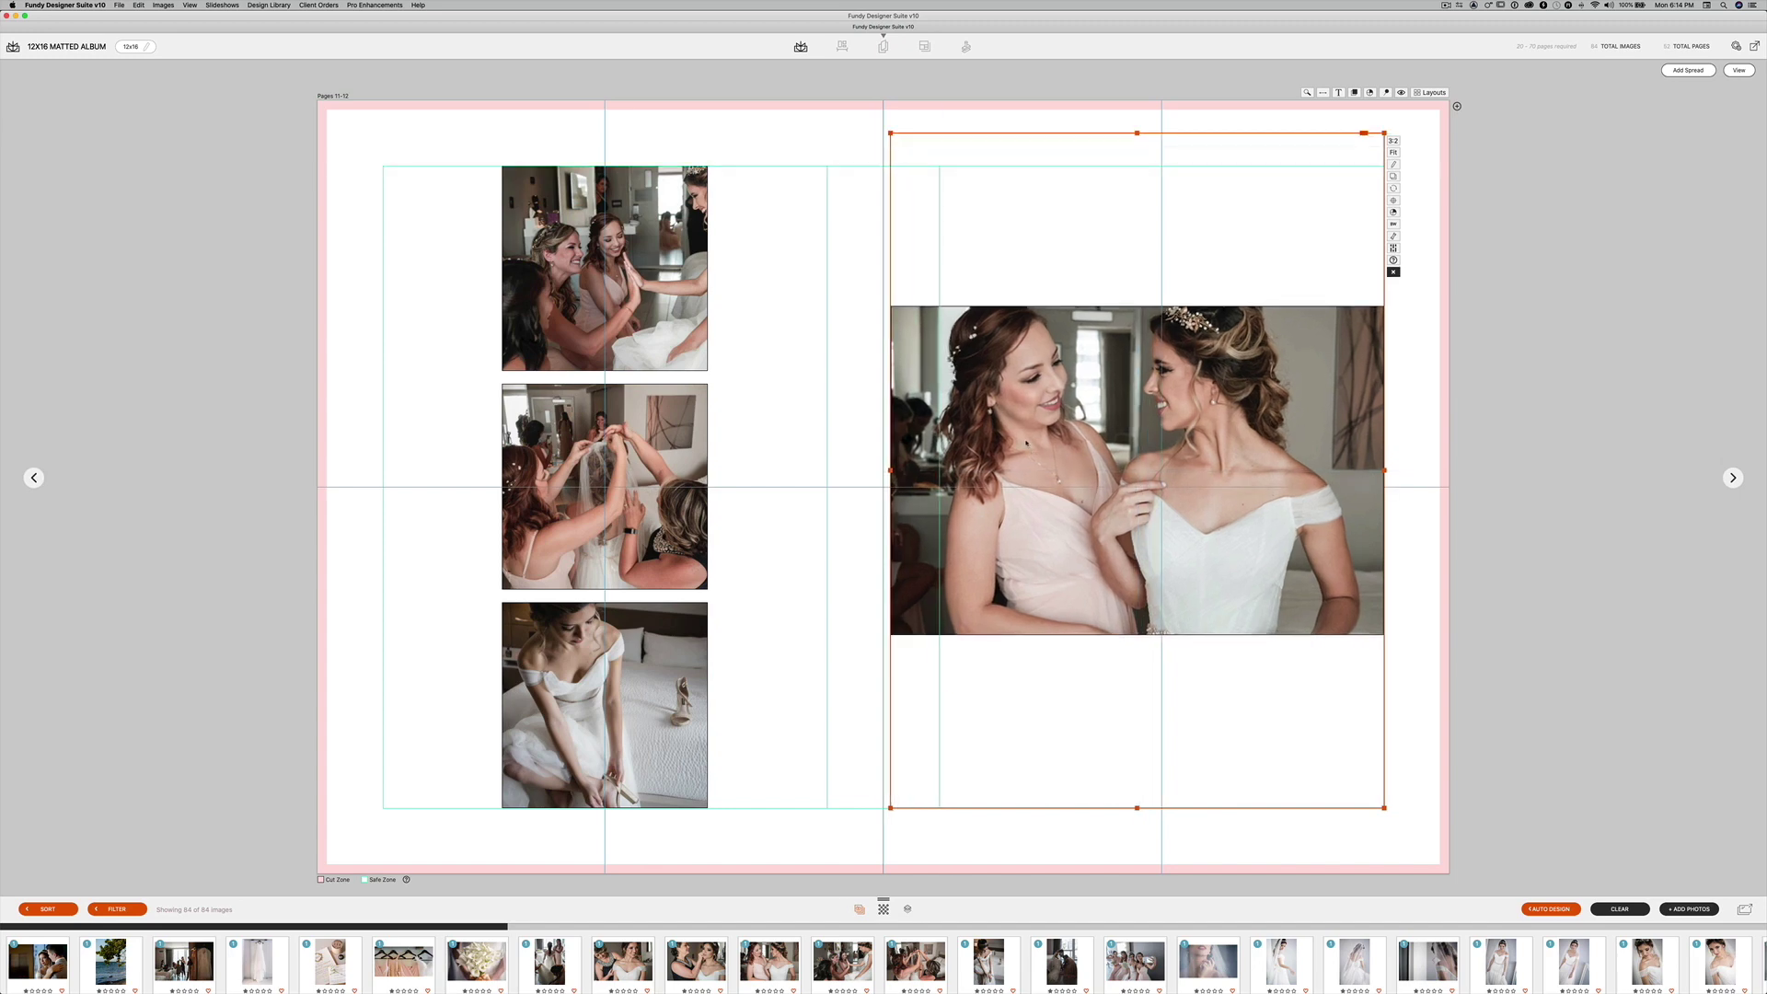
drag(894, 138, 948, 172)
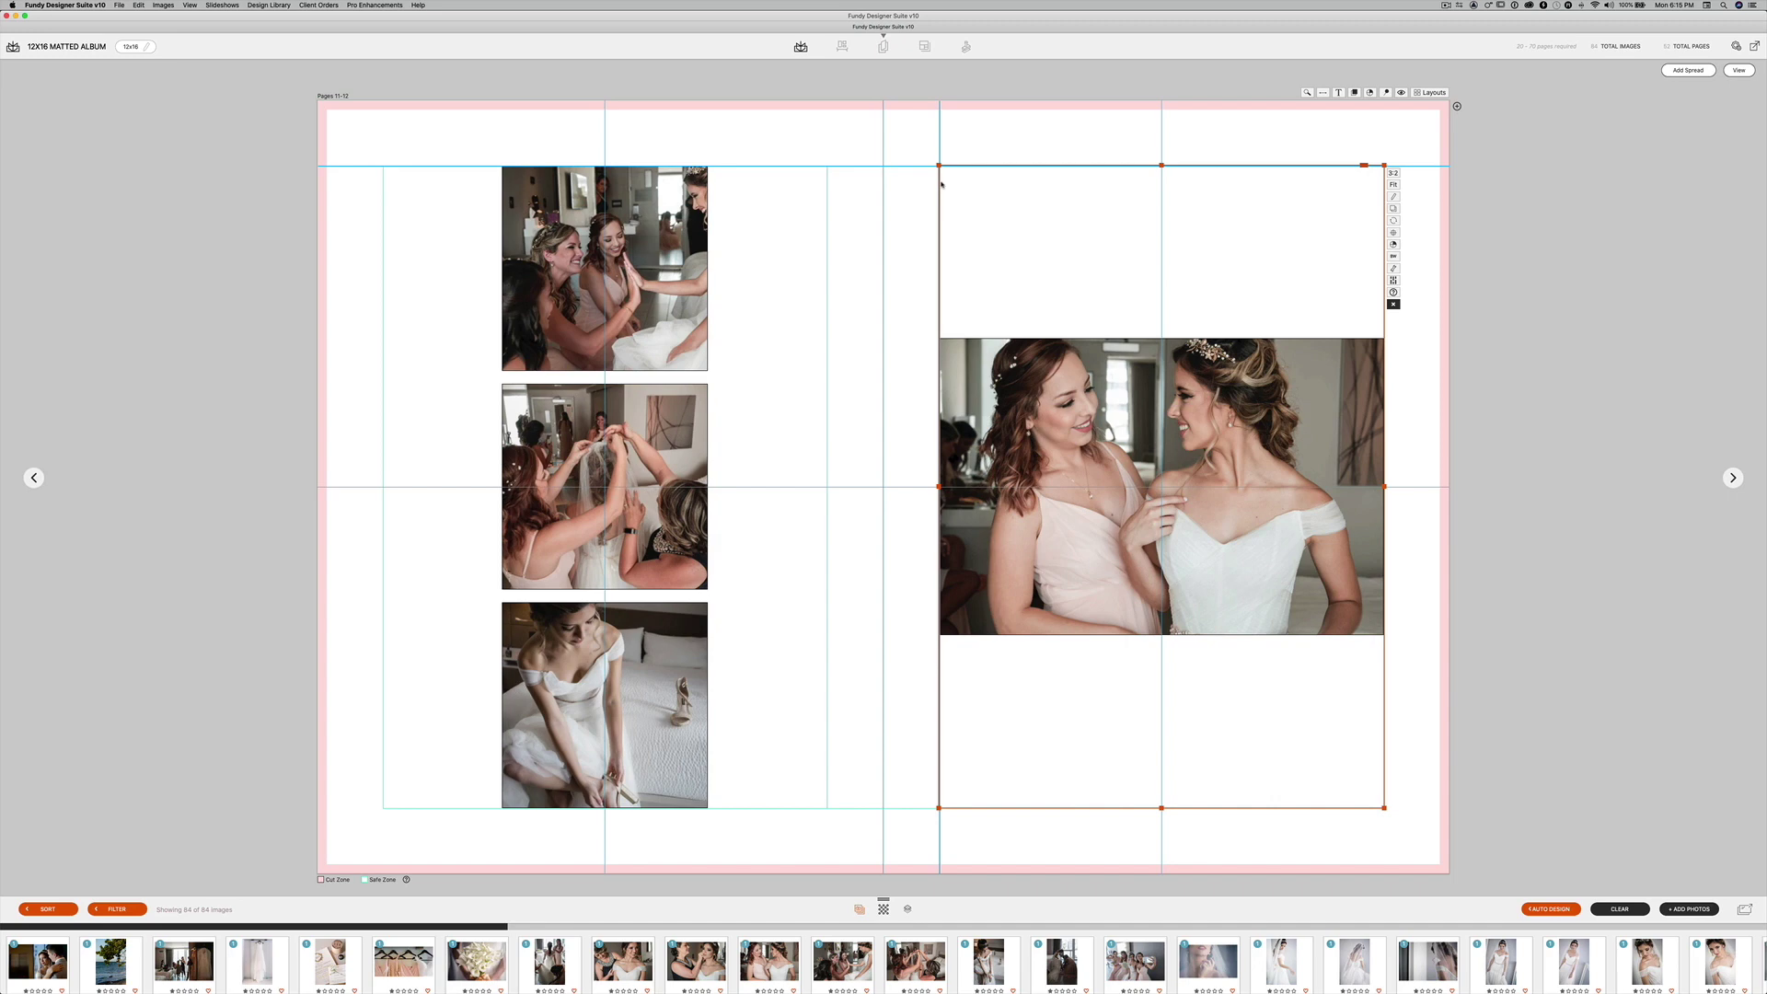
Review the spreads through pages 15-16 and open the album's trim and design settings.
click(1733, 478)
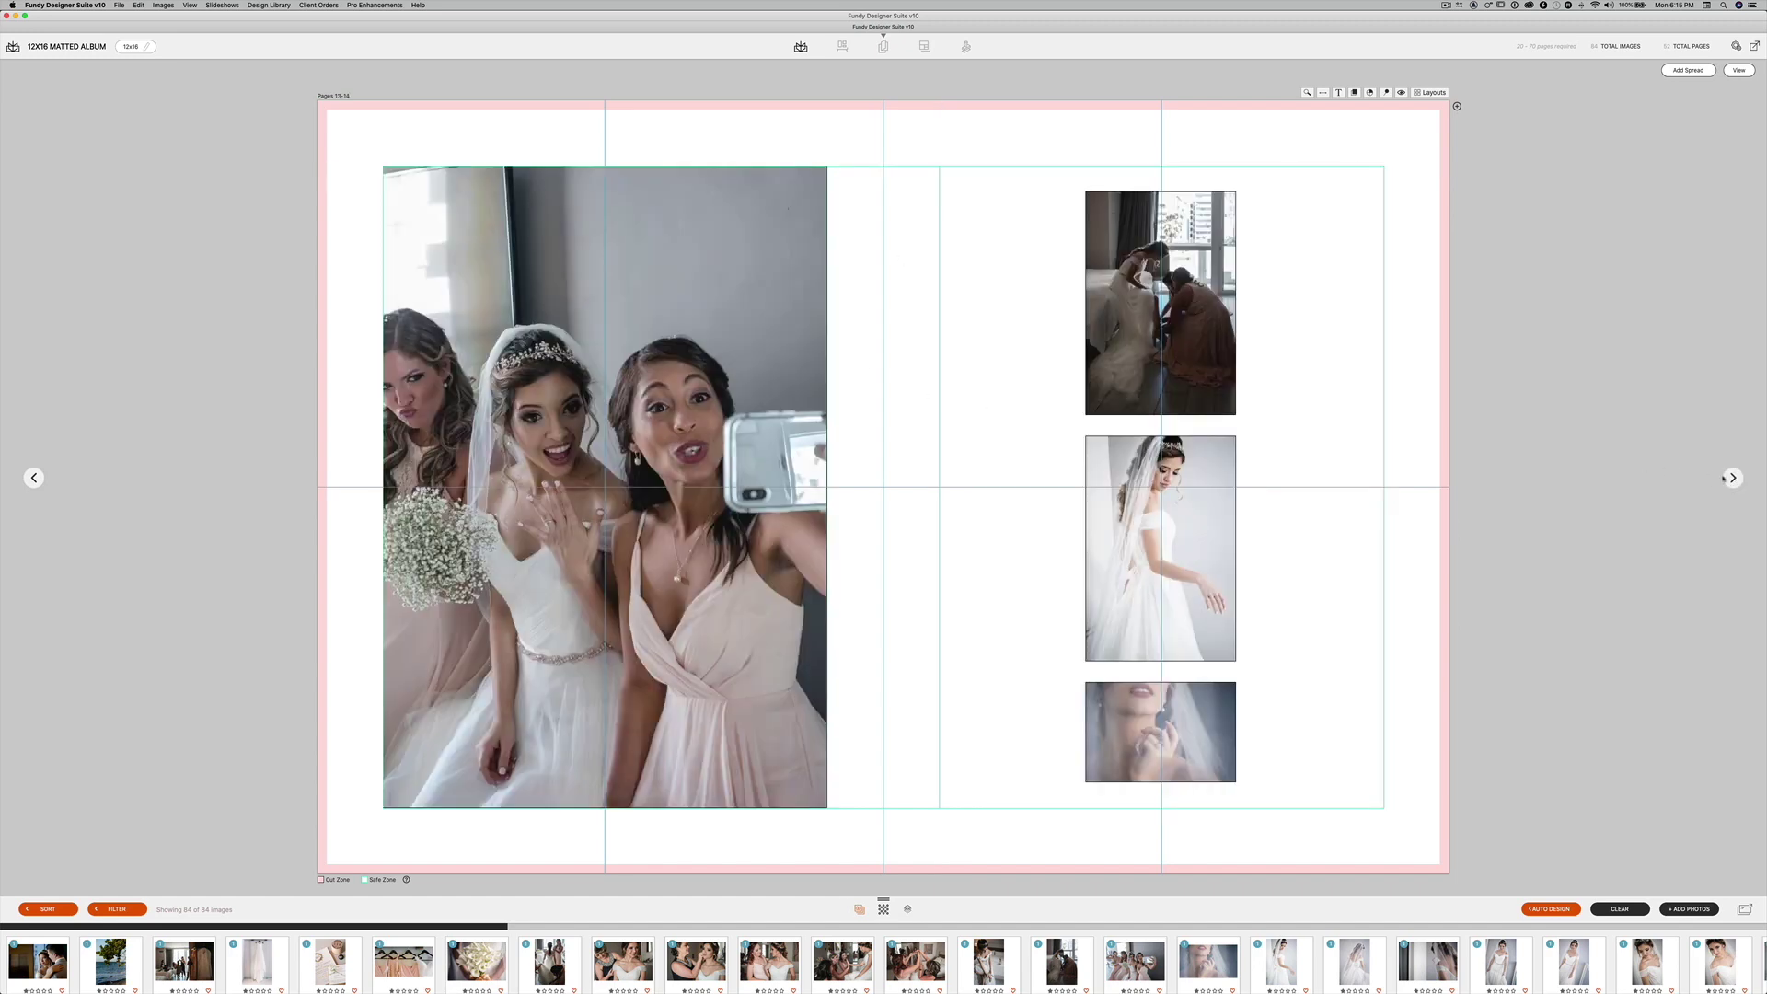
click(1734, 478)
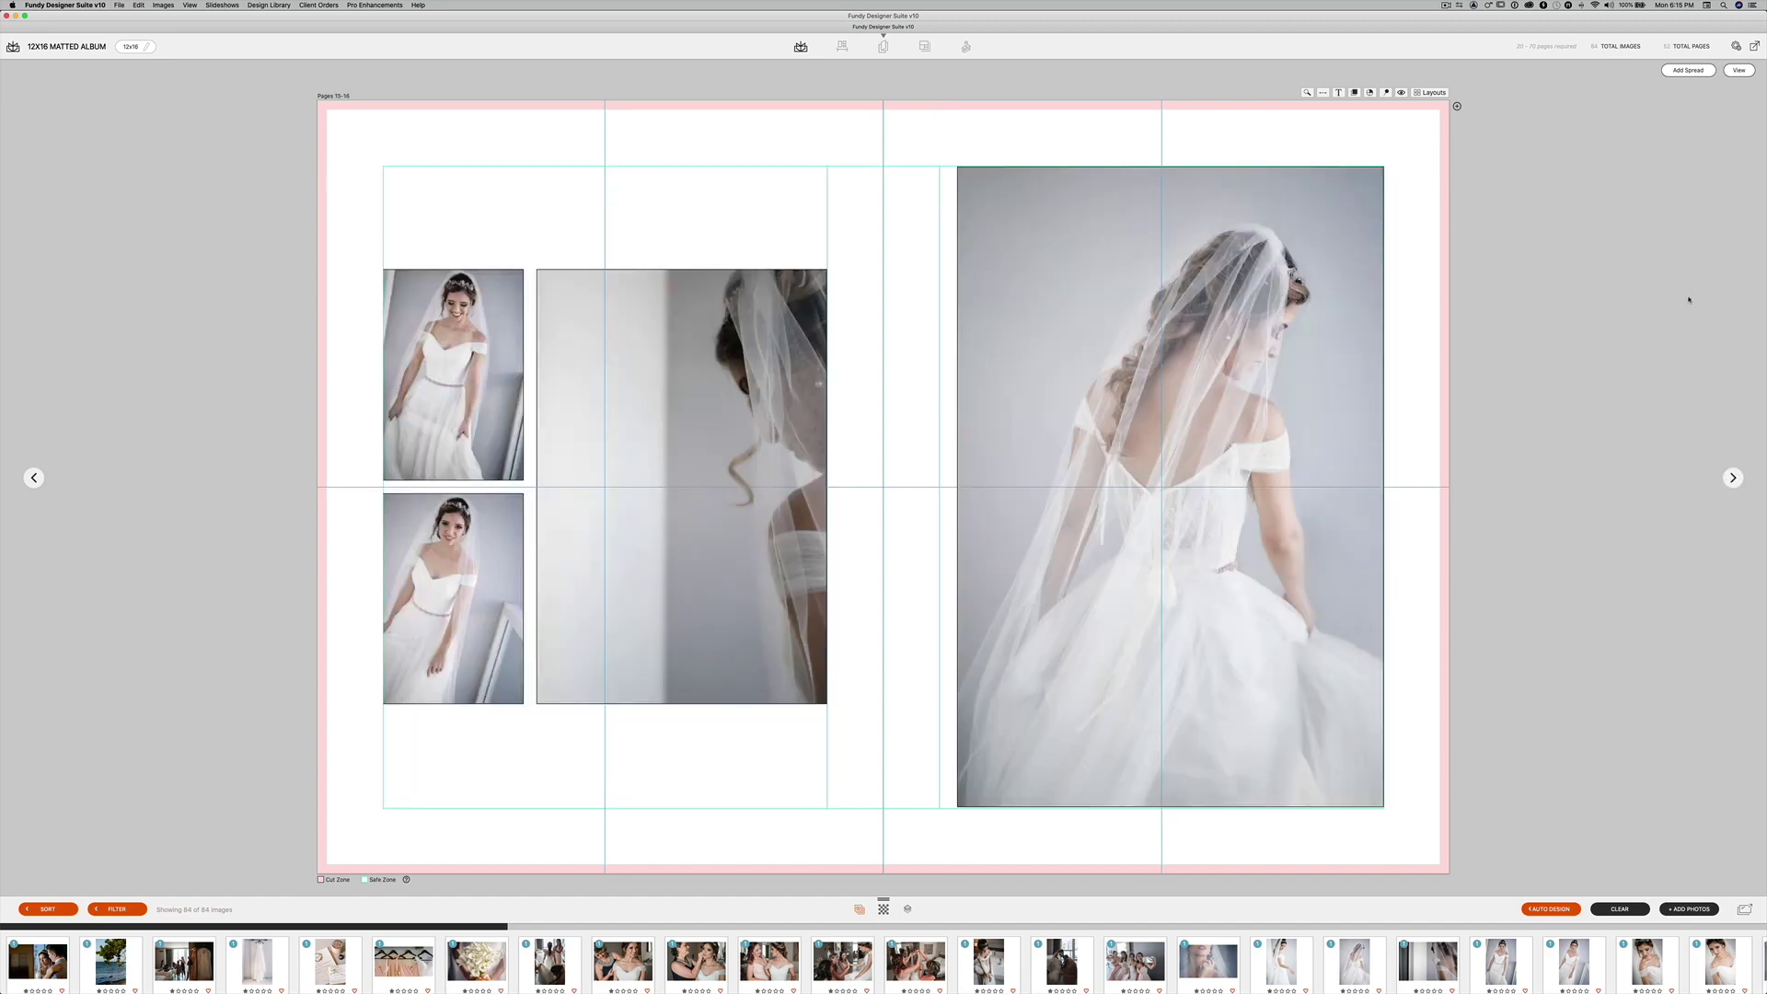
click(1736, 46)
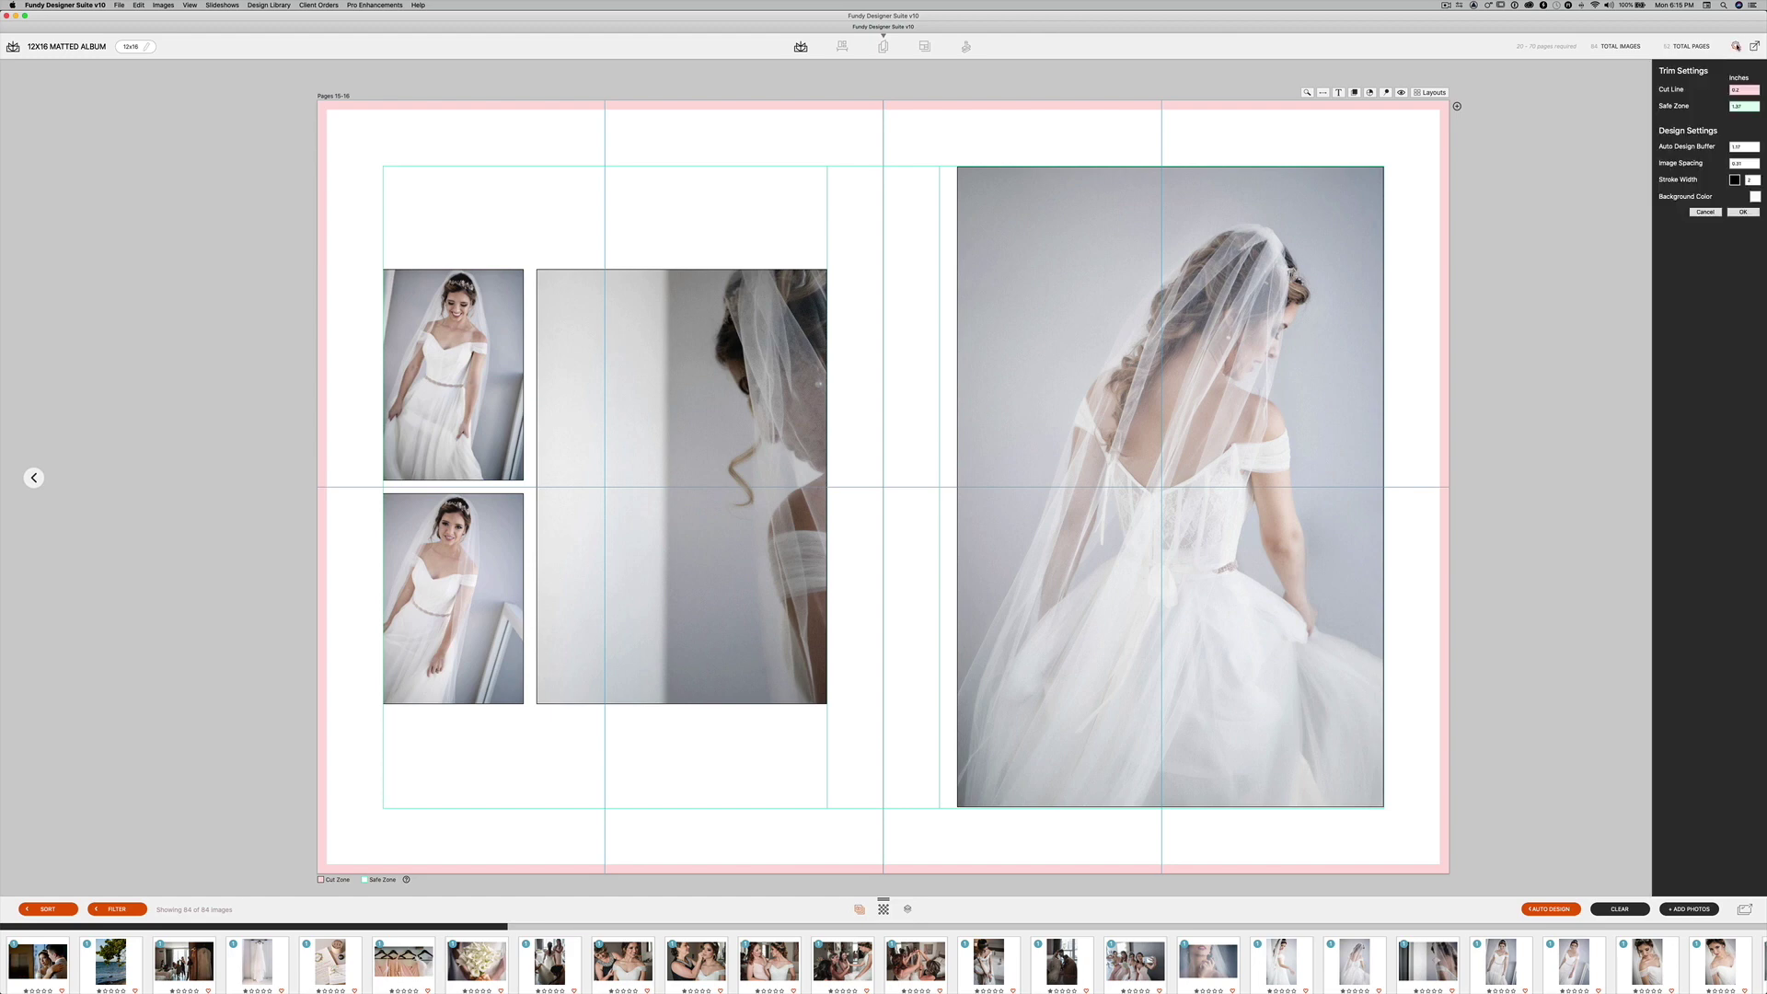